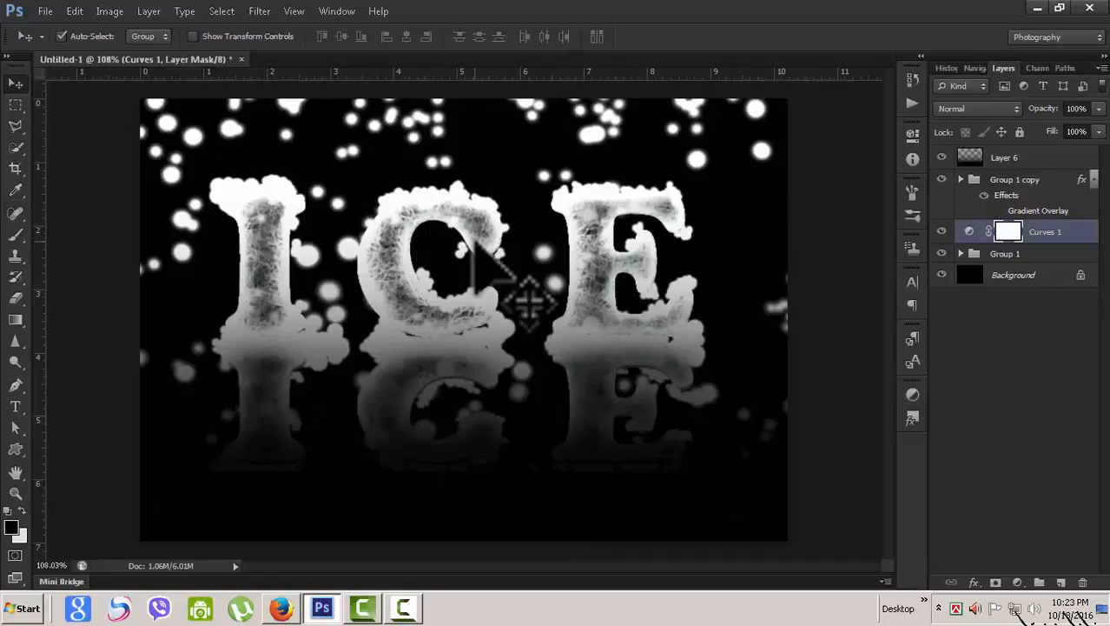
scroll(473, 244, "down", 1)
scroll(475, 247, "up", 1)
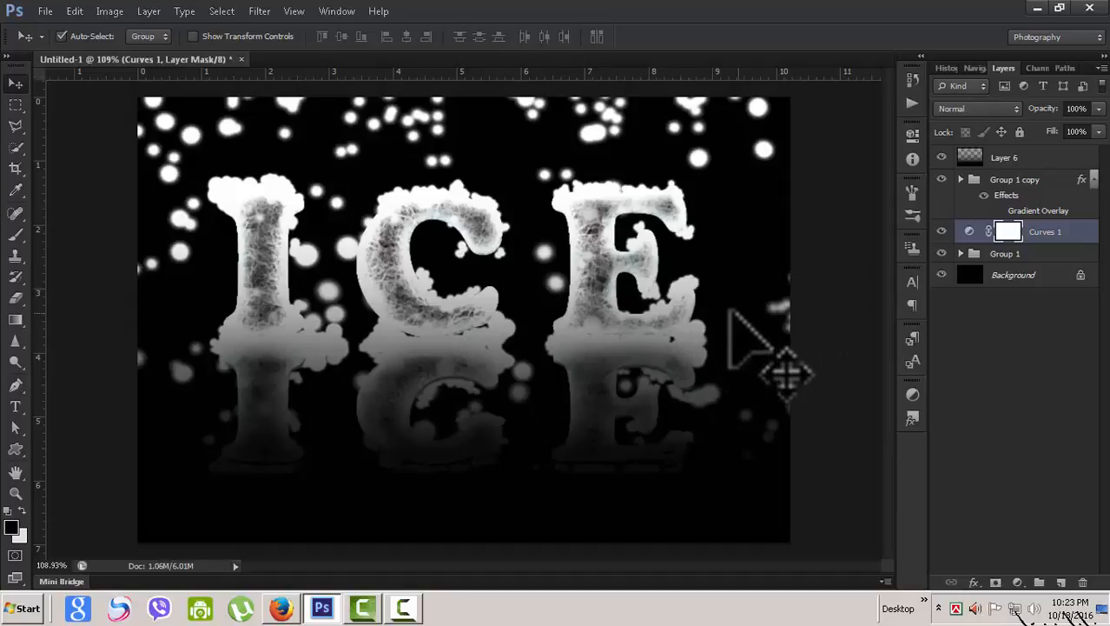
scroll(729, 308, "up", 1)
scroll(729, 308, "down", 2)
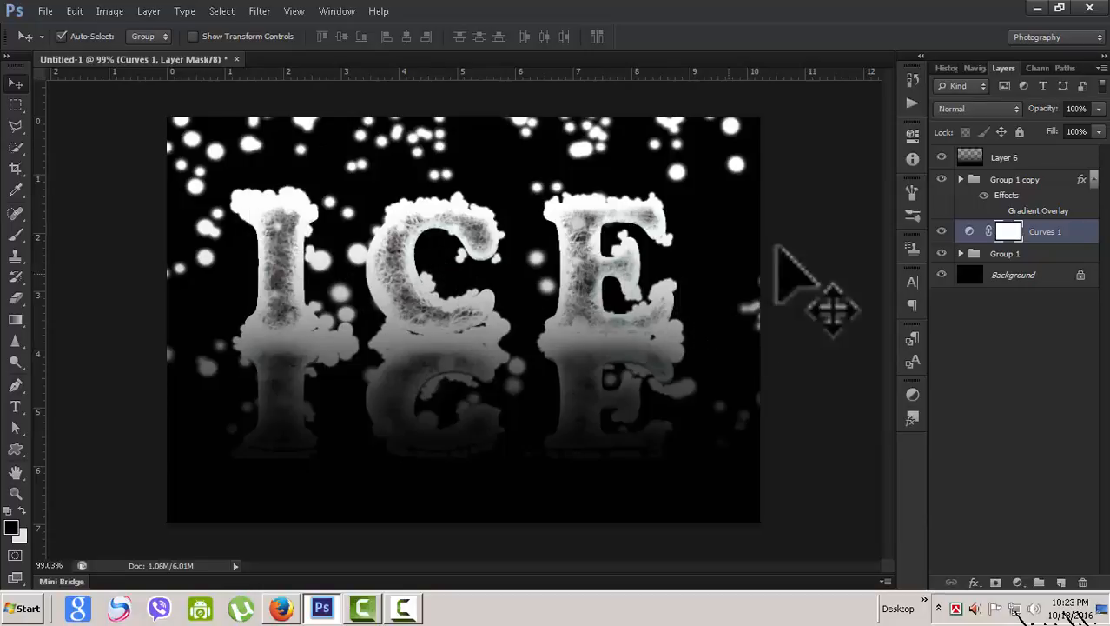
scroll(686, 295, "up", 1)
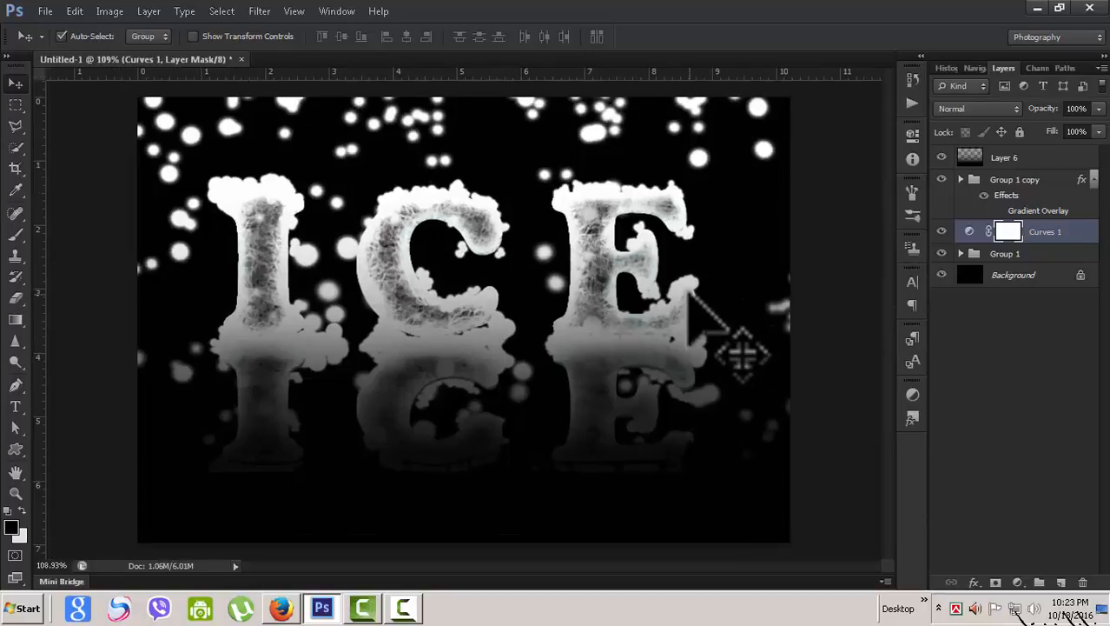
scroll(691, 293, "down", 1)
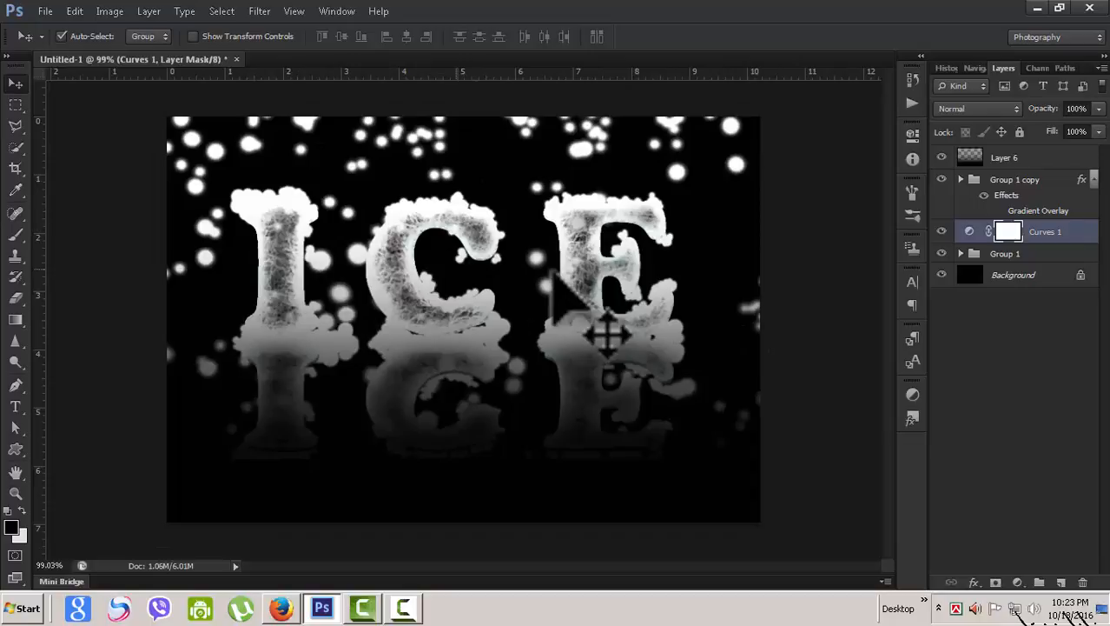
scroll(650, 275, "up", 1)
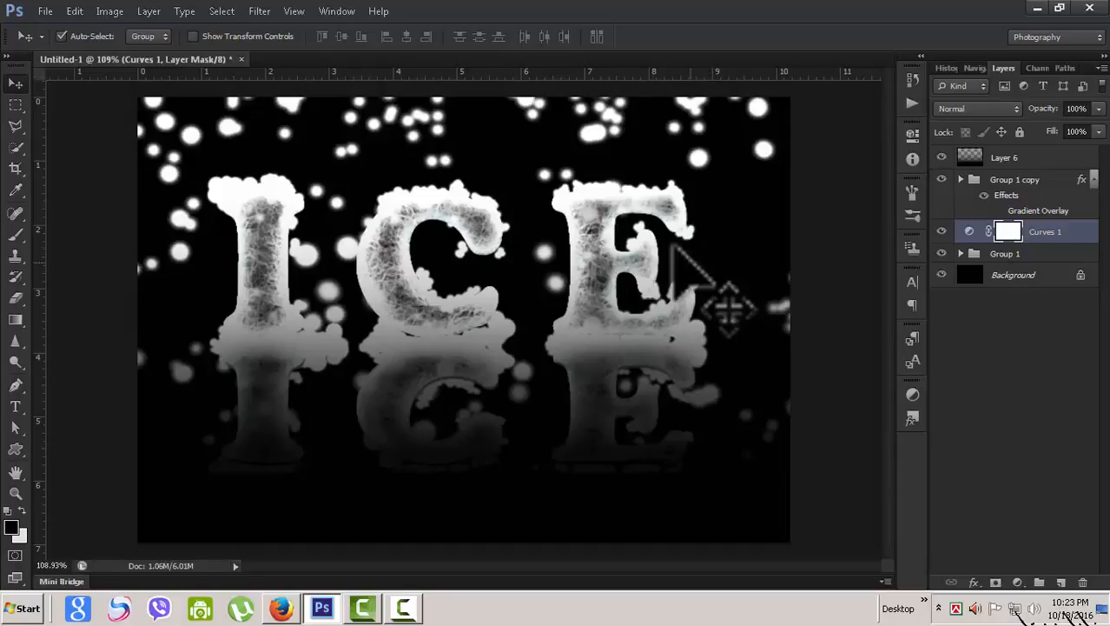
Create a new custom RGB document, 736 pixels wide, with white background contents.
left_click(45, 11)
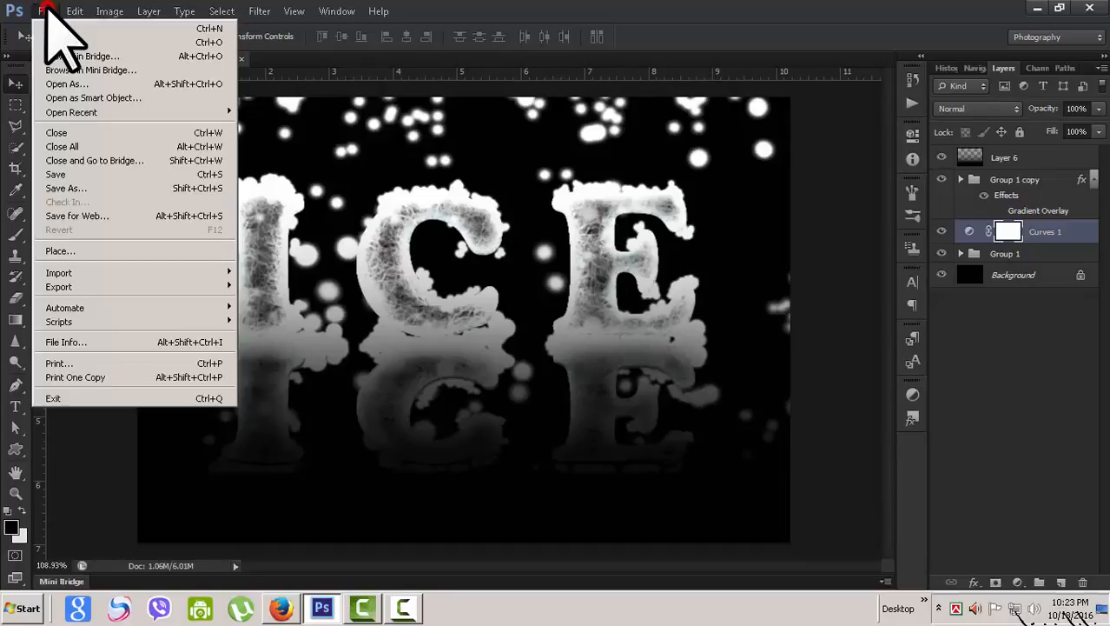
left_click(58, 29)
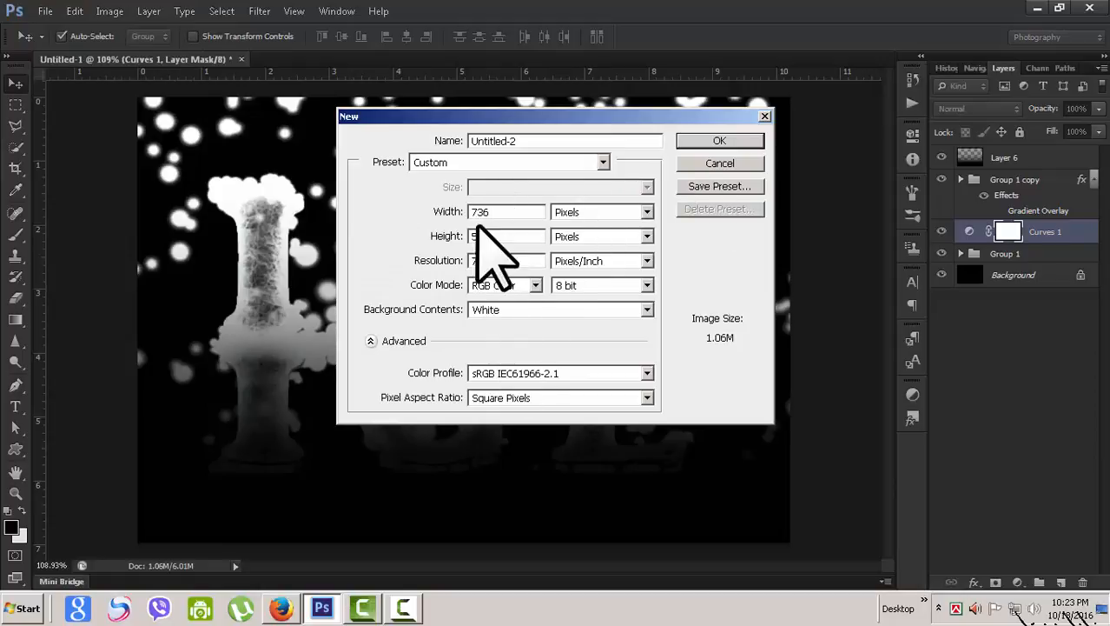
left_click(720, 163)
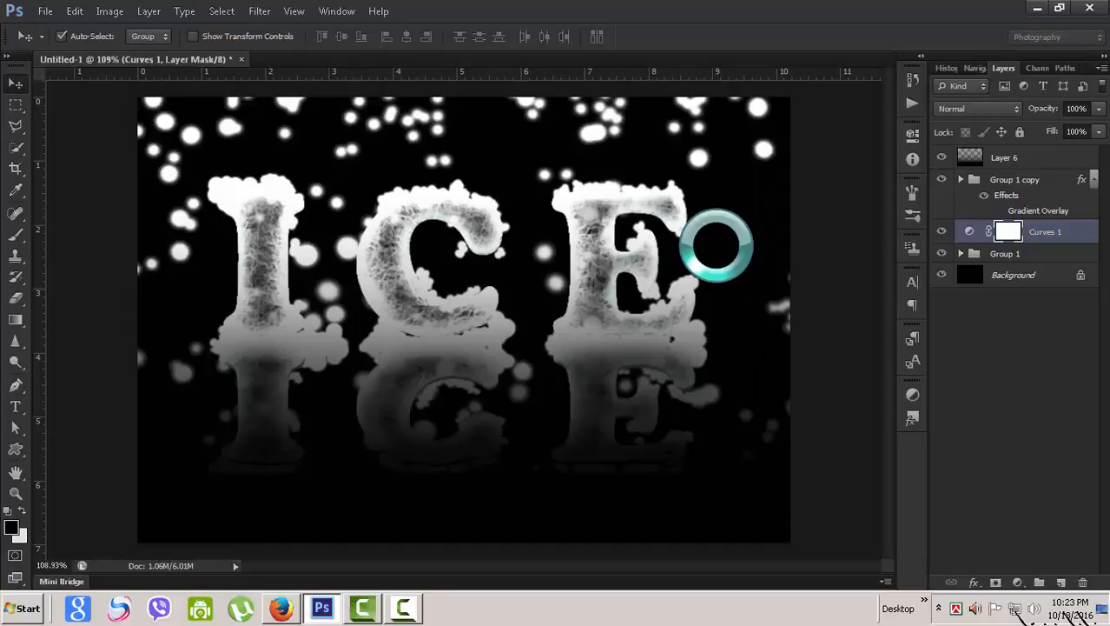
scroll(839, 273, "down", 3)
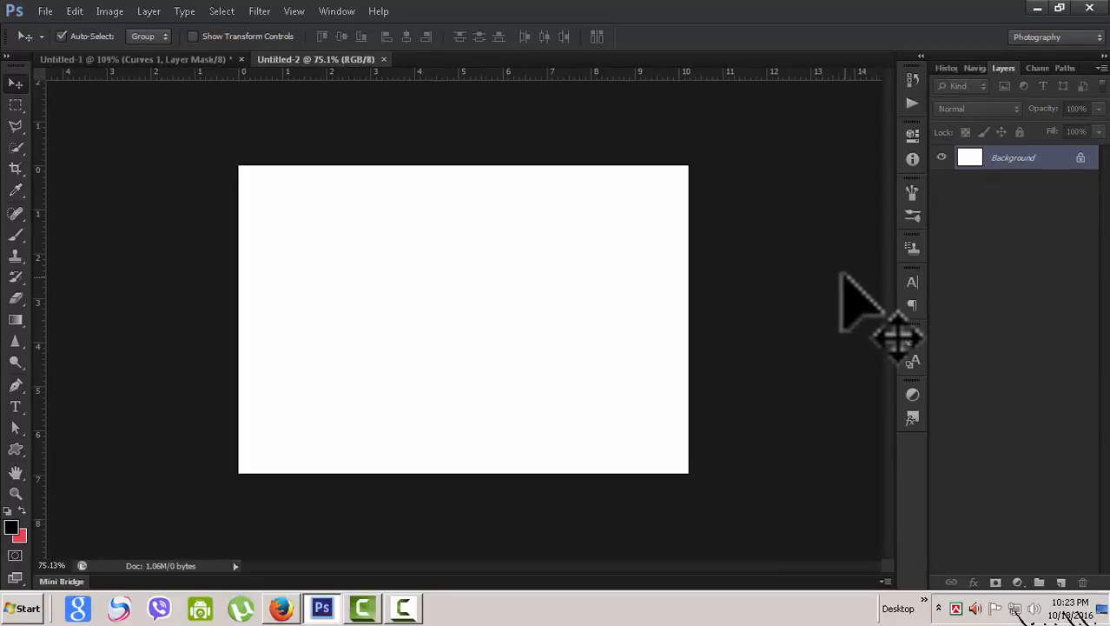
scroll(841, 271, "up", 2)
Purge all cached editing data from memory.
left_click(76, 11)
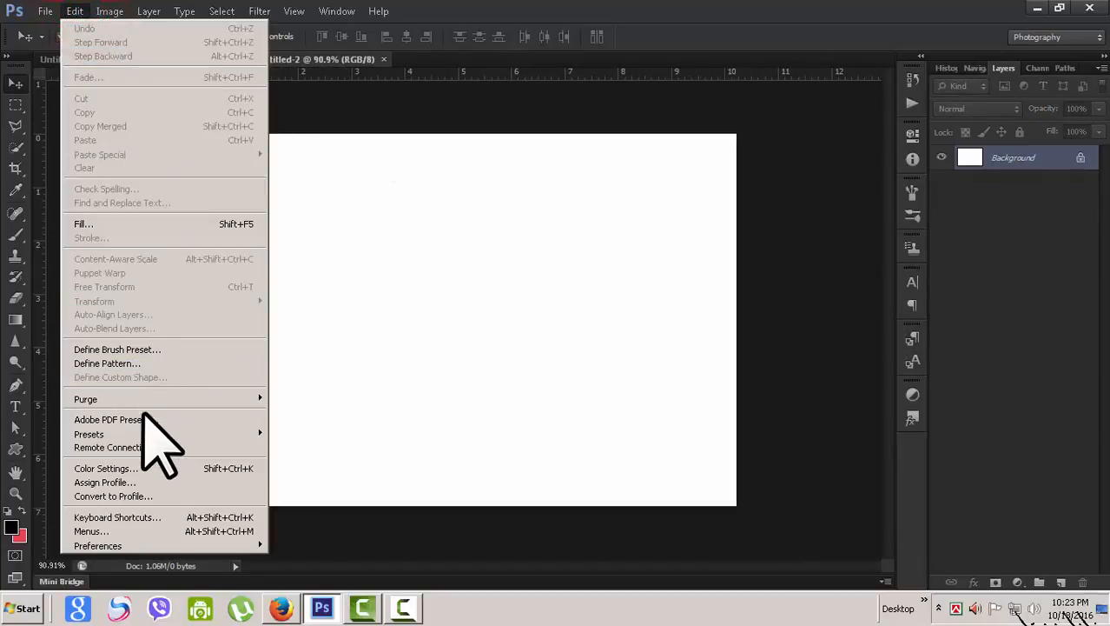
mouse_move(143, 399)
left_click(287, 440)
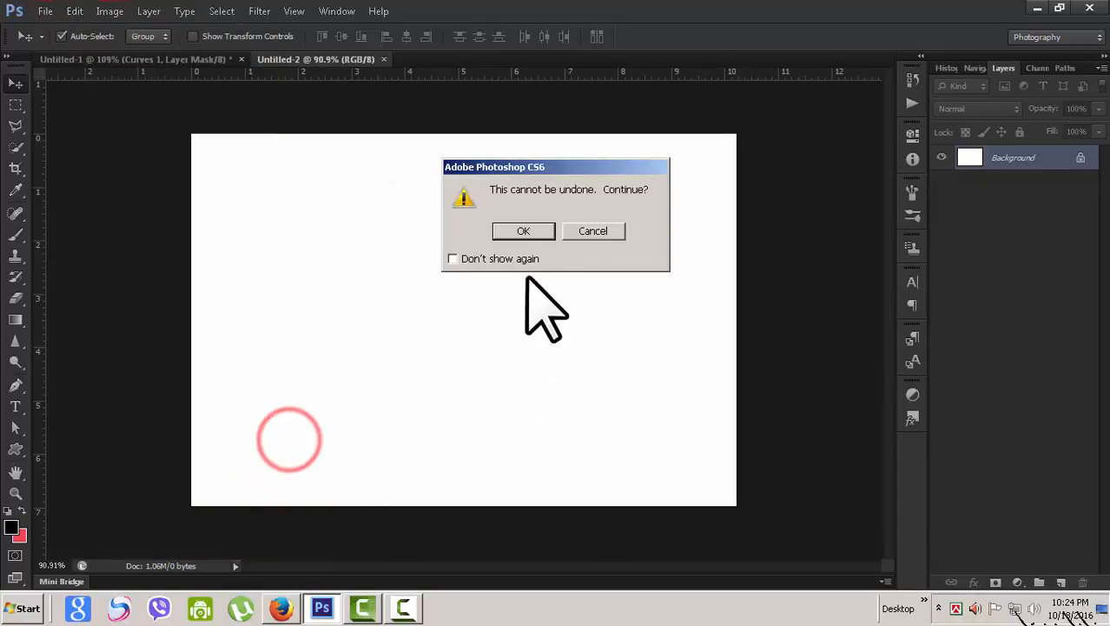
left_click(519, 226)
Fill the background layer with the black foreground color.
scroll(759, 297, "up", 1)
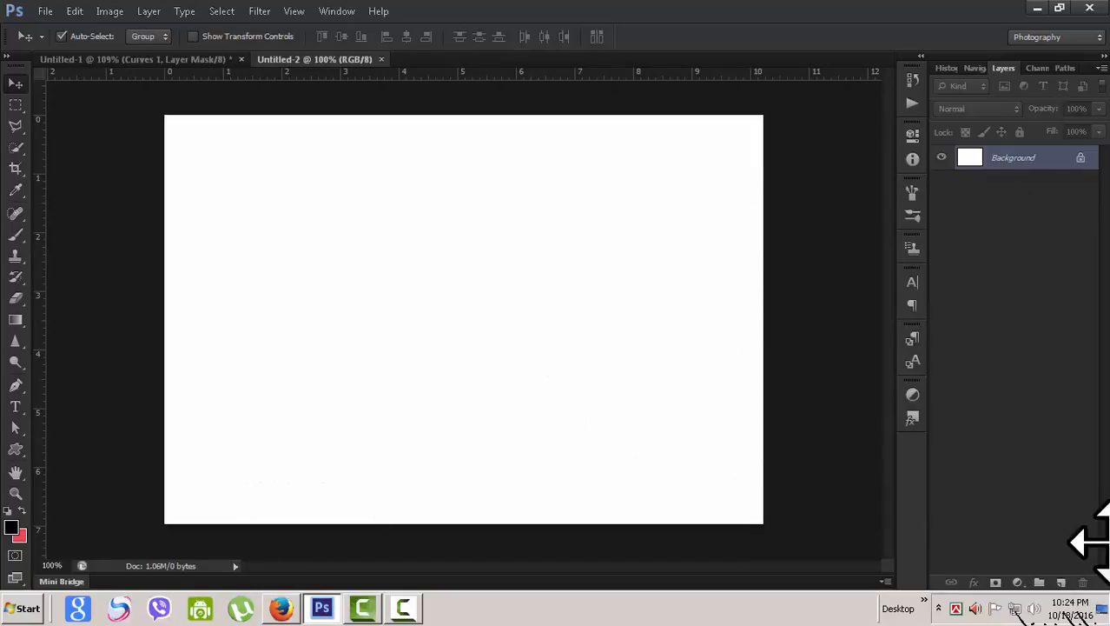
key("alt+BackSpace")
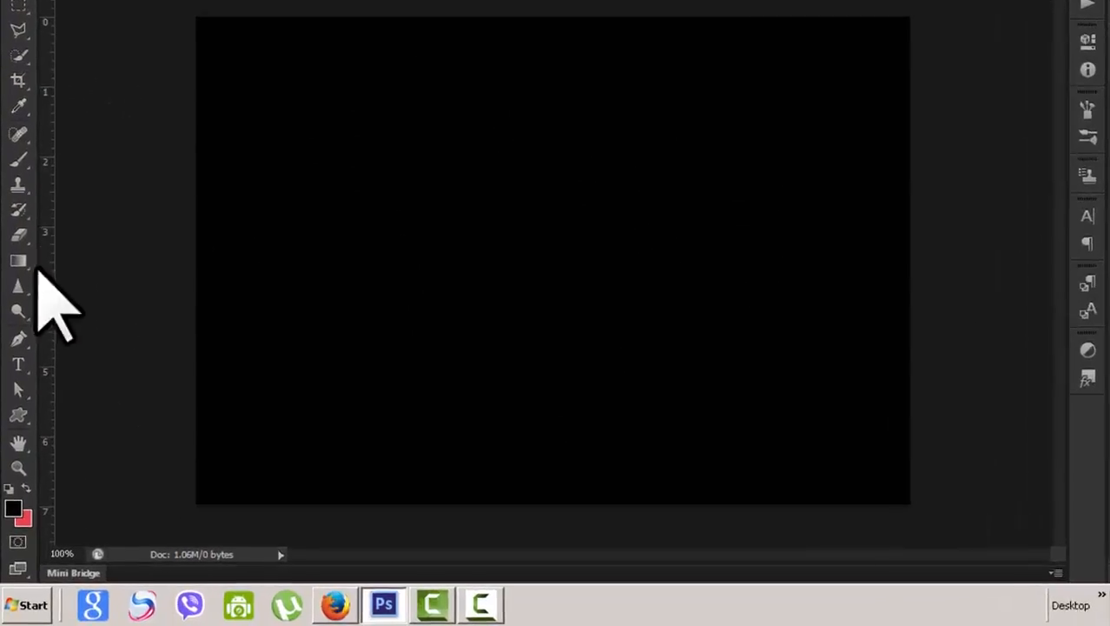
Set up the Type tool with the Cooper Black font.
left_click(26, 293)
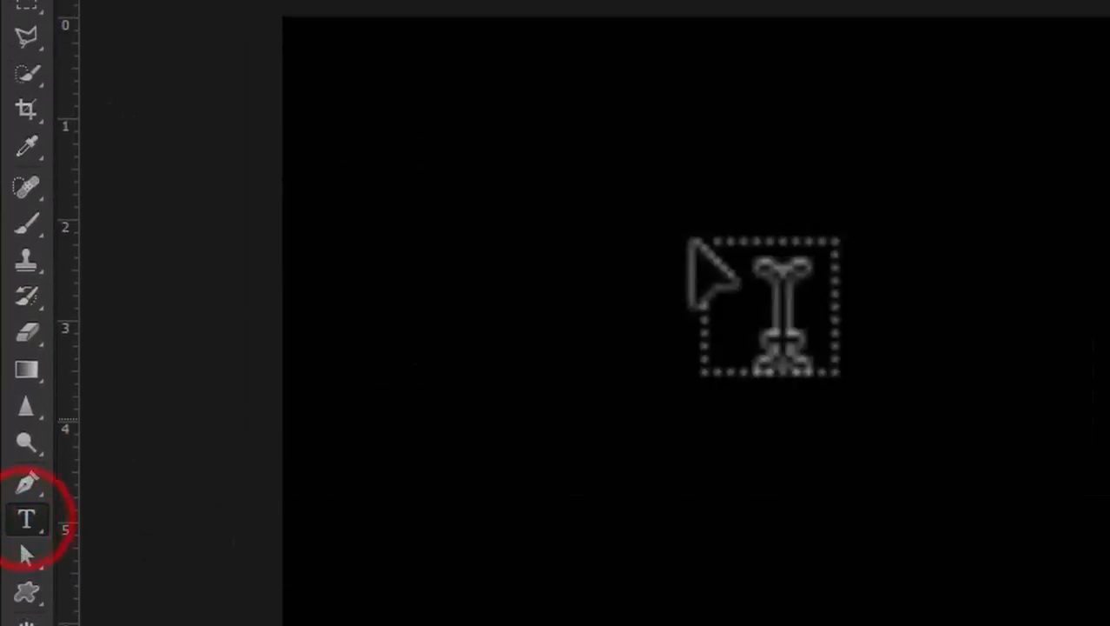
left_click(297, 60)
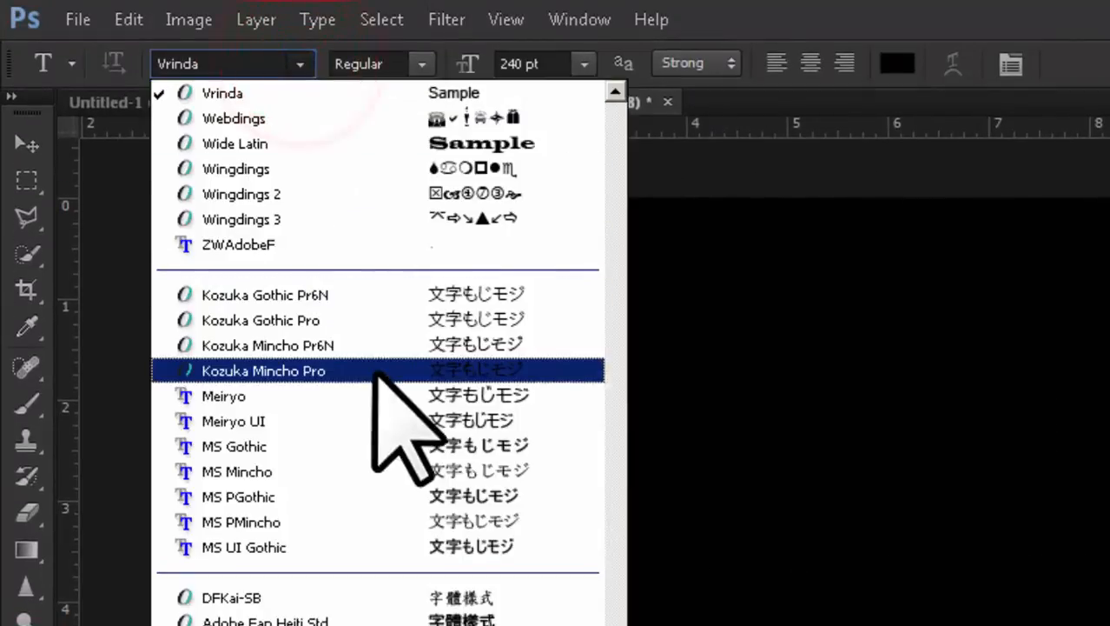
scroll(408, 356, "up", 12)
scroll(387, 331, "up", 18)
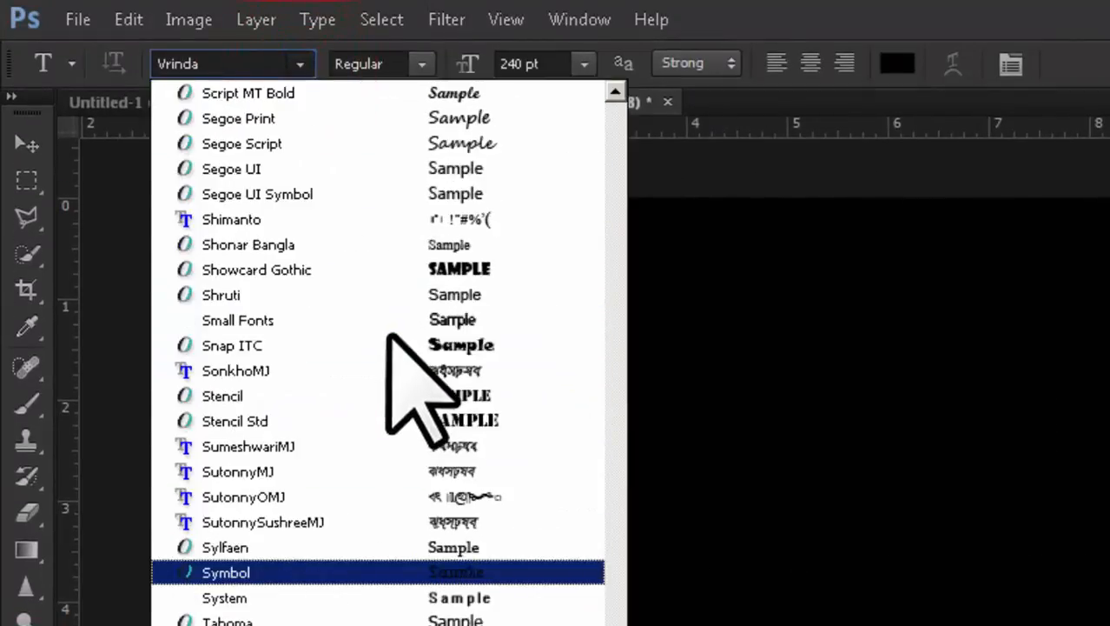
scroll(390, 329, "up", 20)
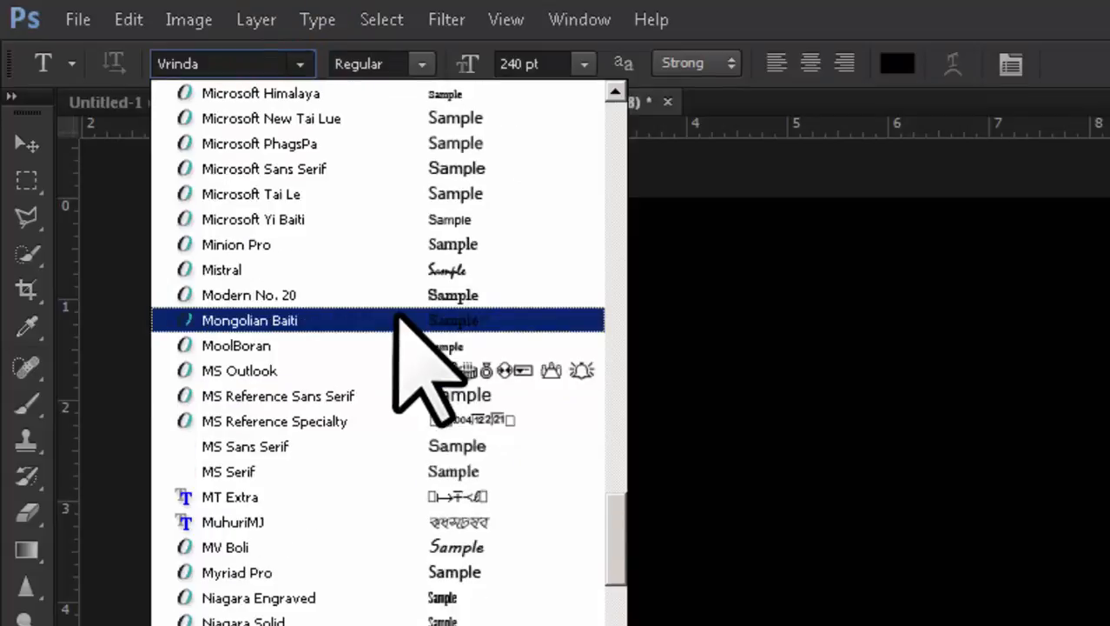
scroll(409, 280, "up", 13)
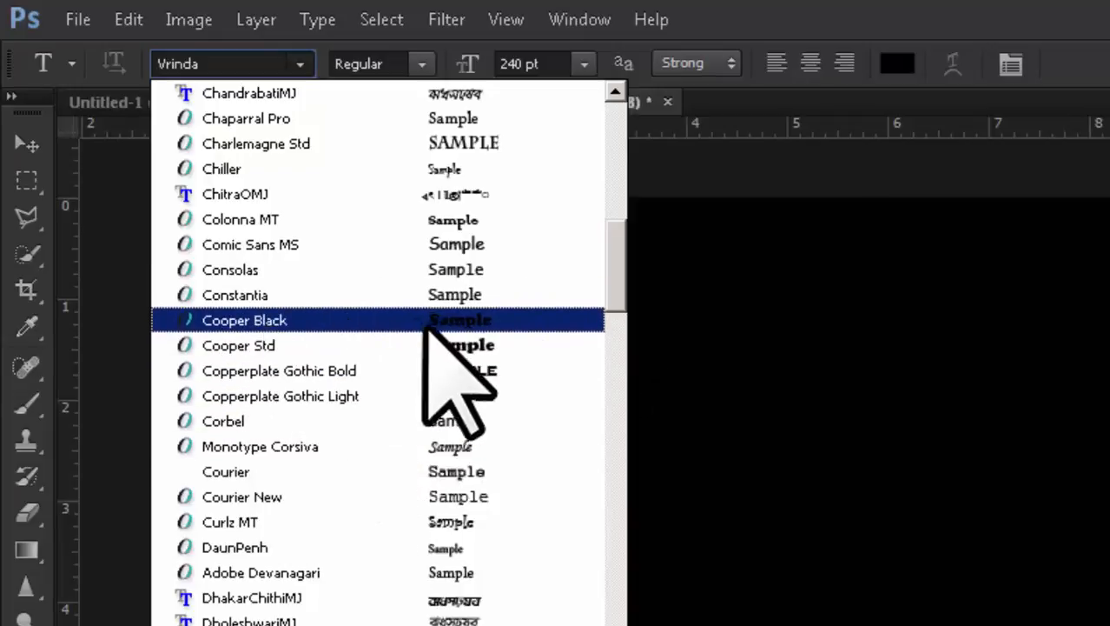
left_click(287, 320)
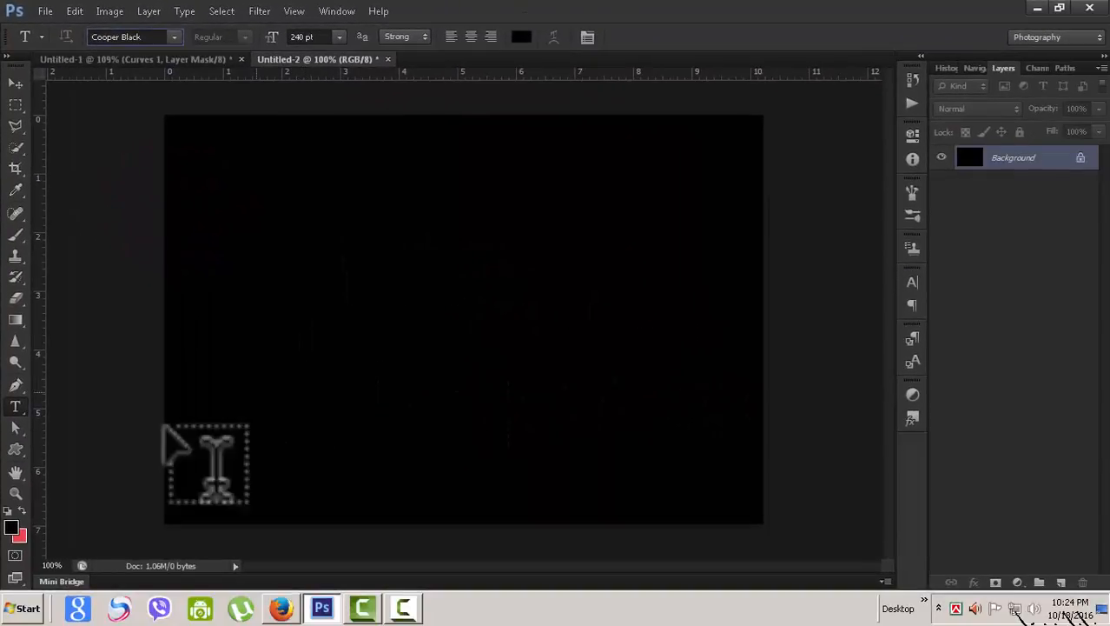
Change the text color to a bright pinkish red.
left_click(519, 38)
left_click_drag(669, 92, 706, 81)
left_click(885, 61)
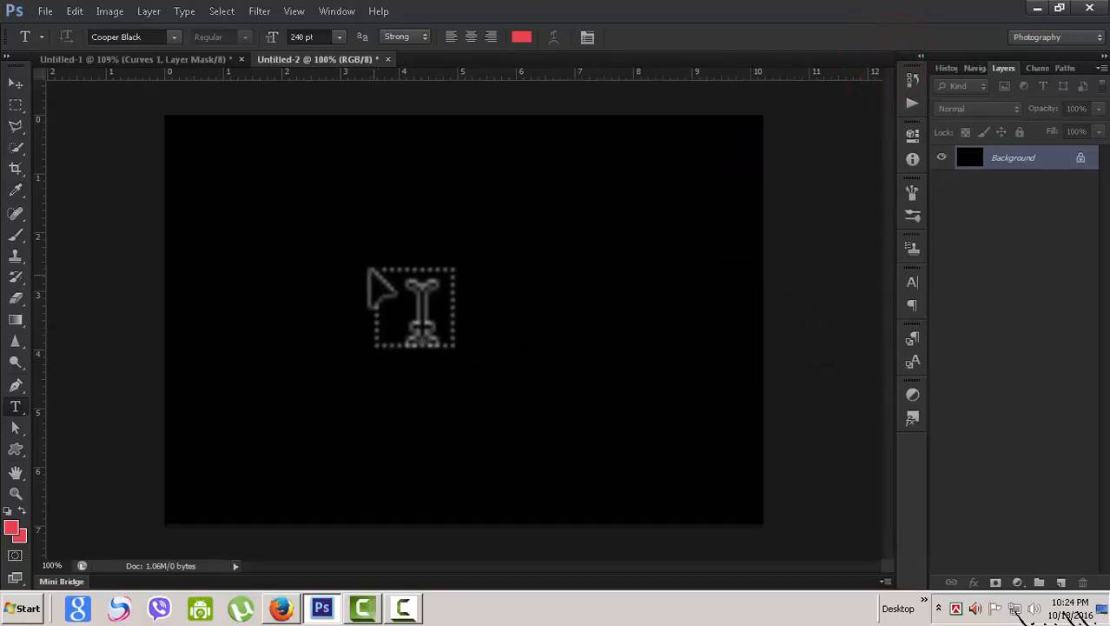
Add the text "I C E" with wide gaps between the letters and shift it left until all three letters fit on the canvas.
left_click(293, 304)
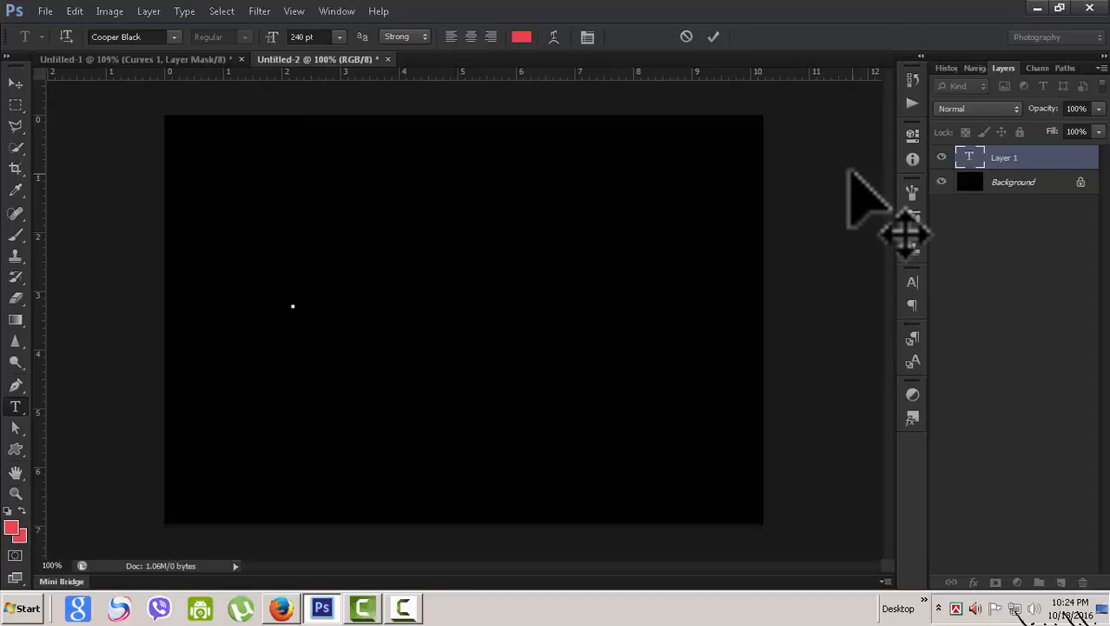
type("I")
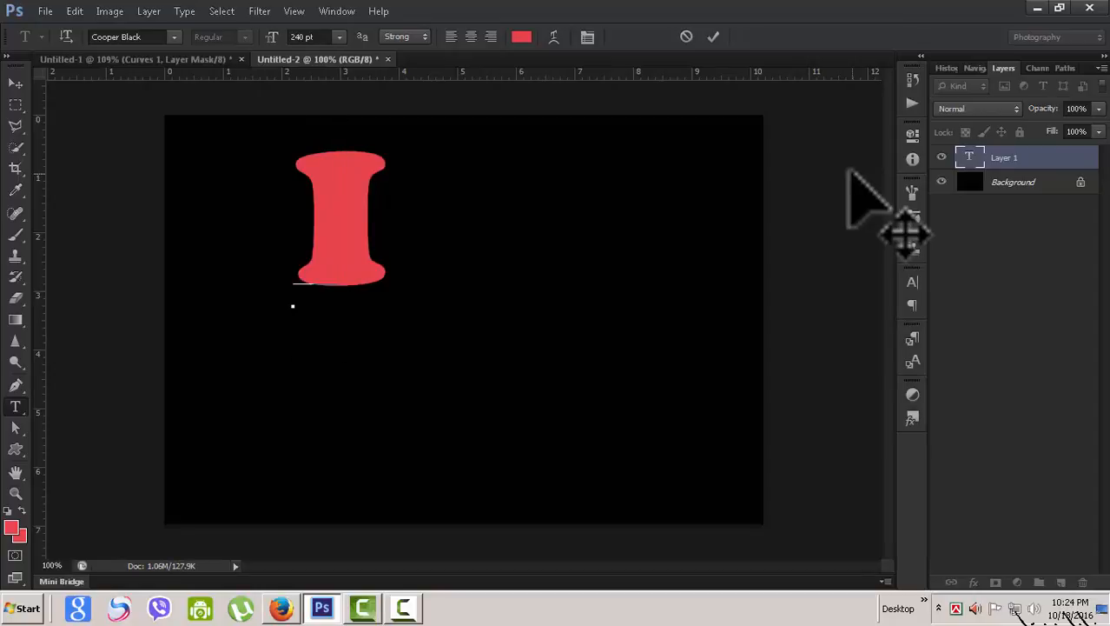
type("C")
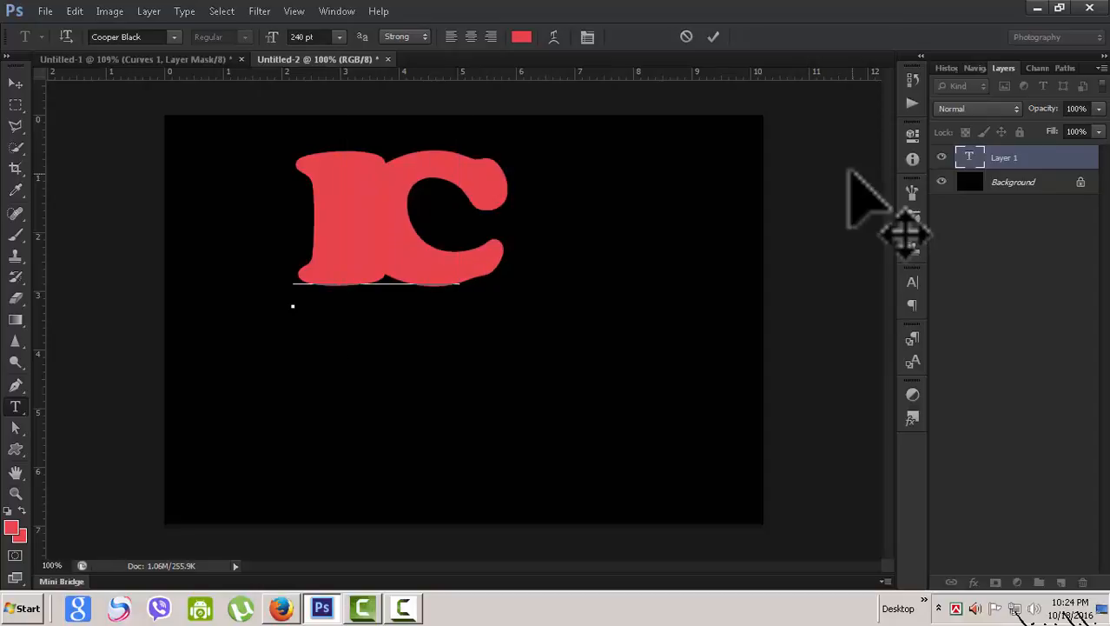
key("BackSpace")
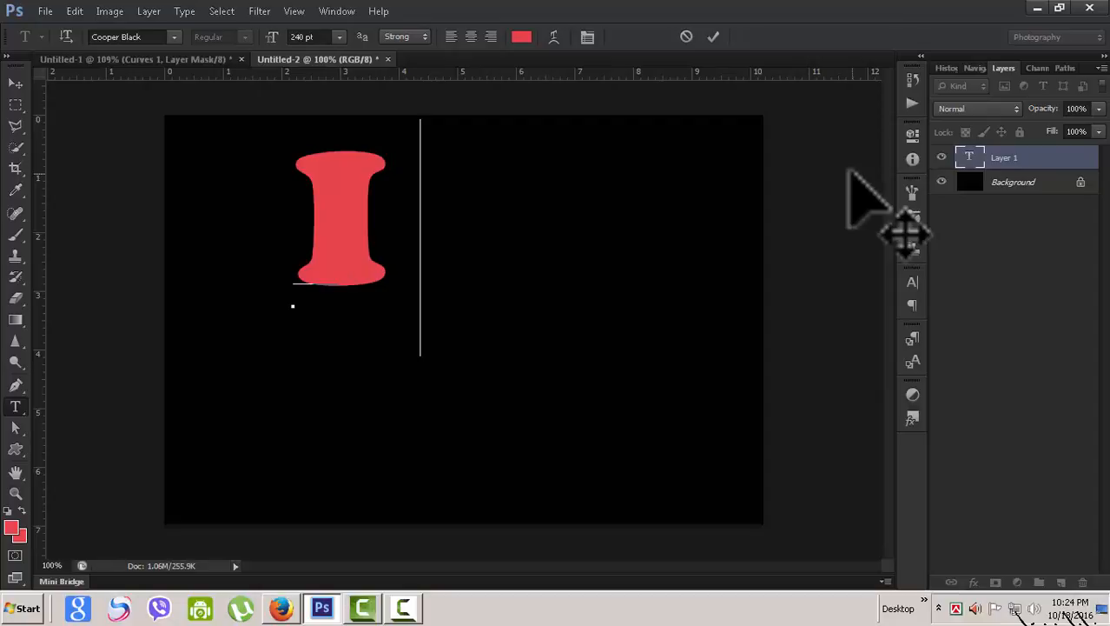
type("C")
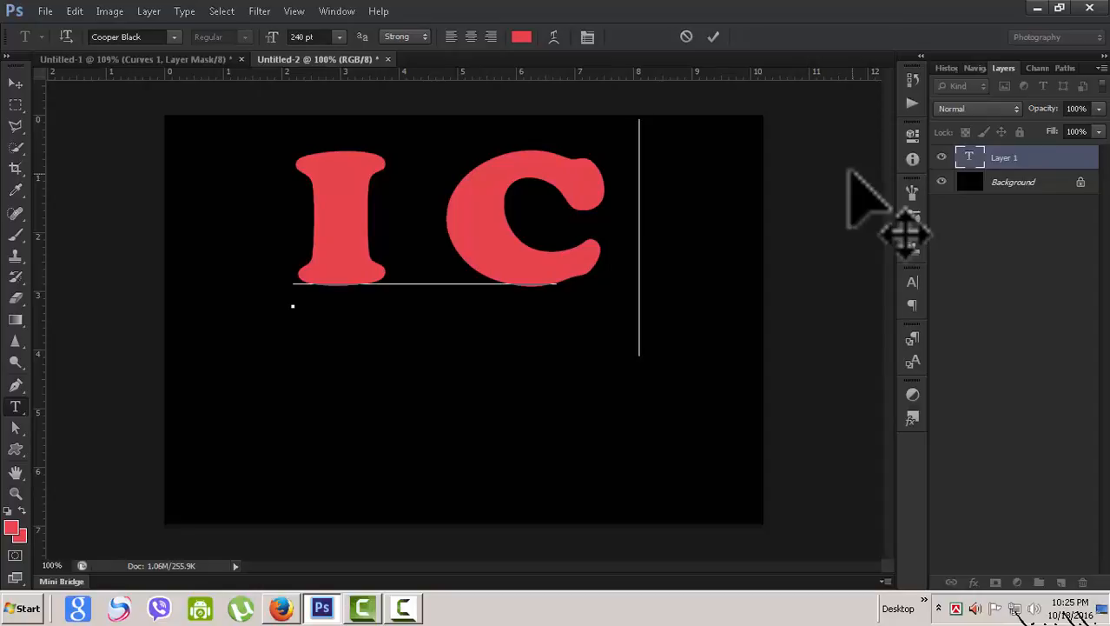
type(" E")
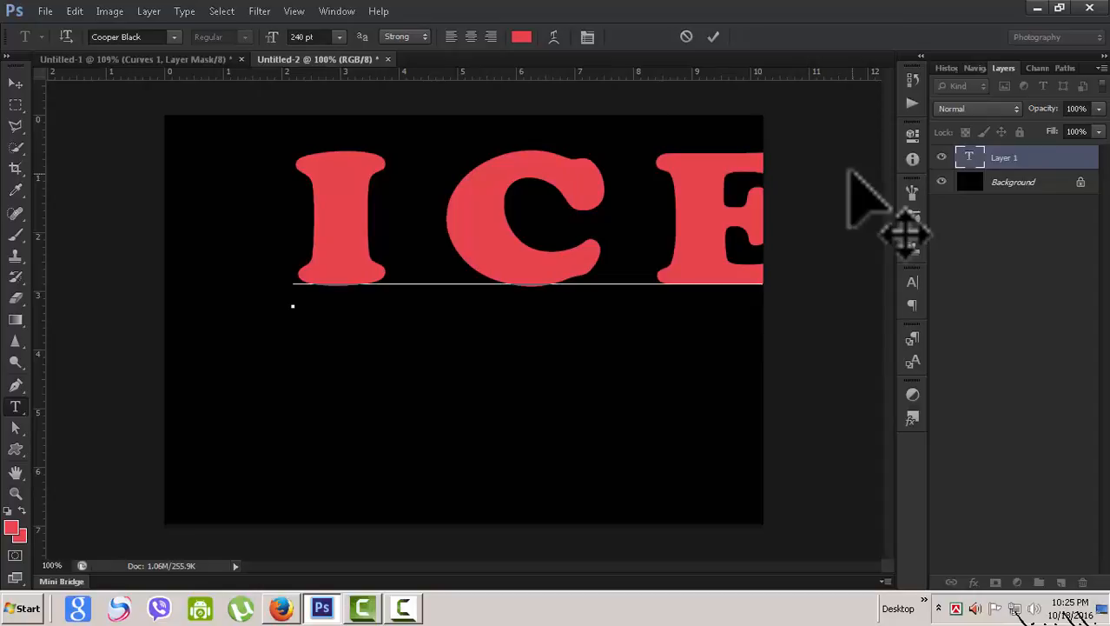
left_click(16, 83)
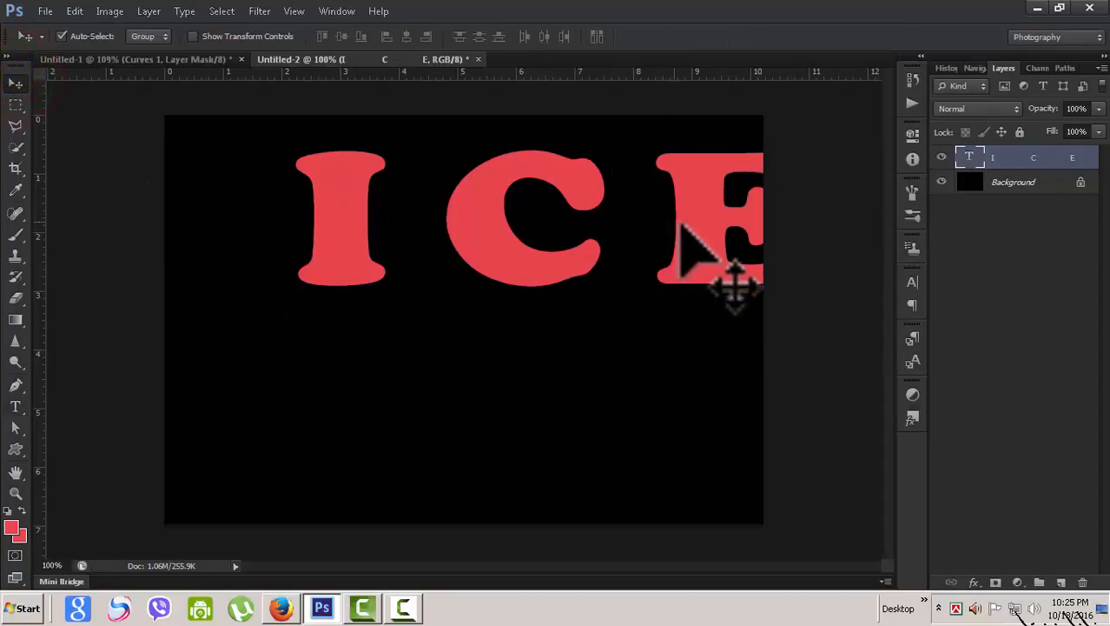
left_click_drag(674, 245, 587, 242)
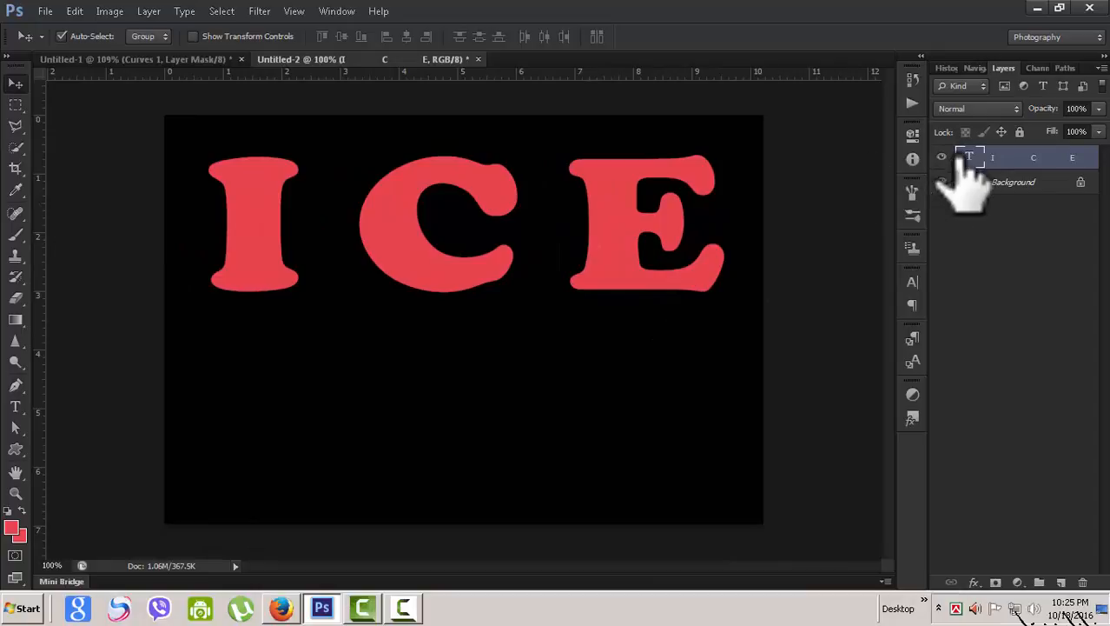
Select the whole ICE text for editing and set its horizontal scale to 116%.
double_click(970, 157)
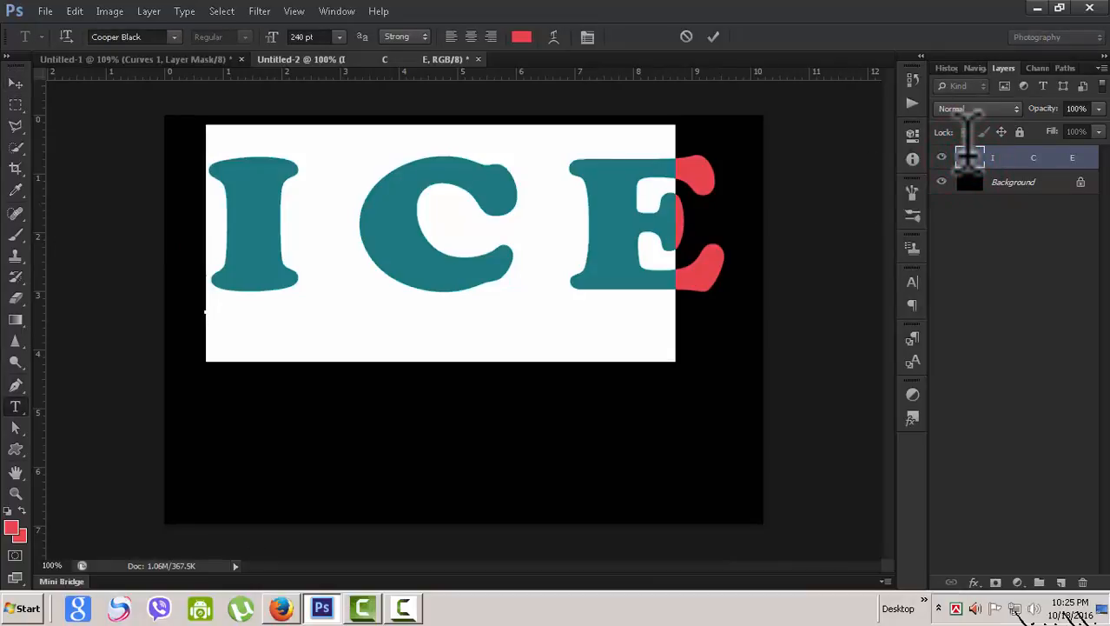
left_click(587, 36)
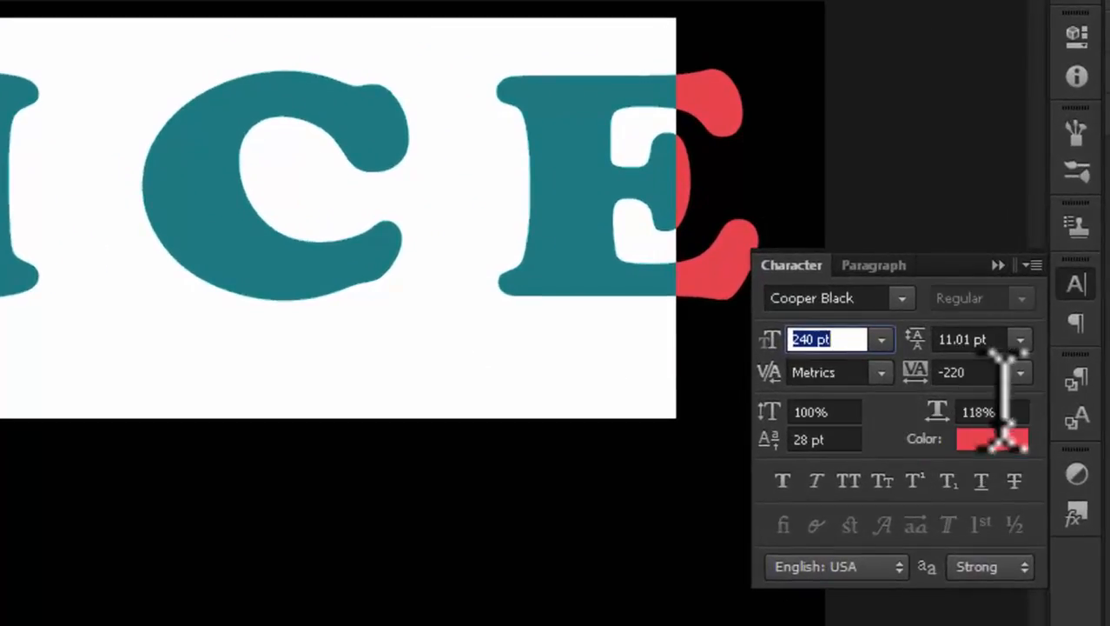
left_click(993, 412)
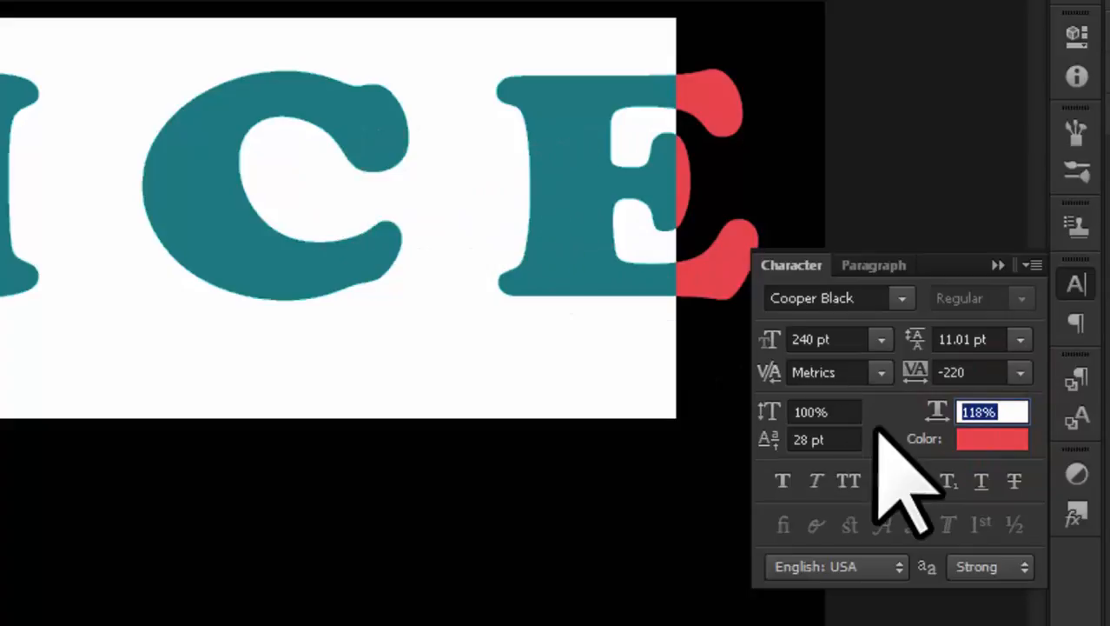
left_click_drag(942, 420, 930, 419)
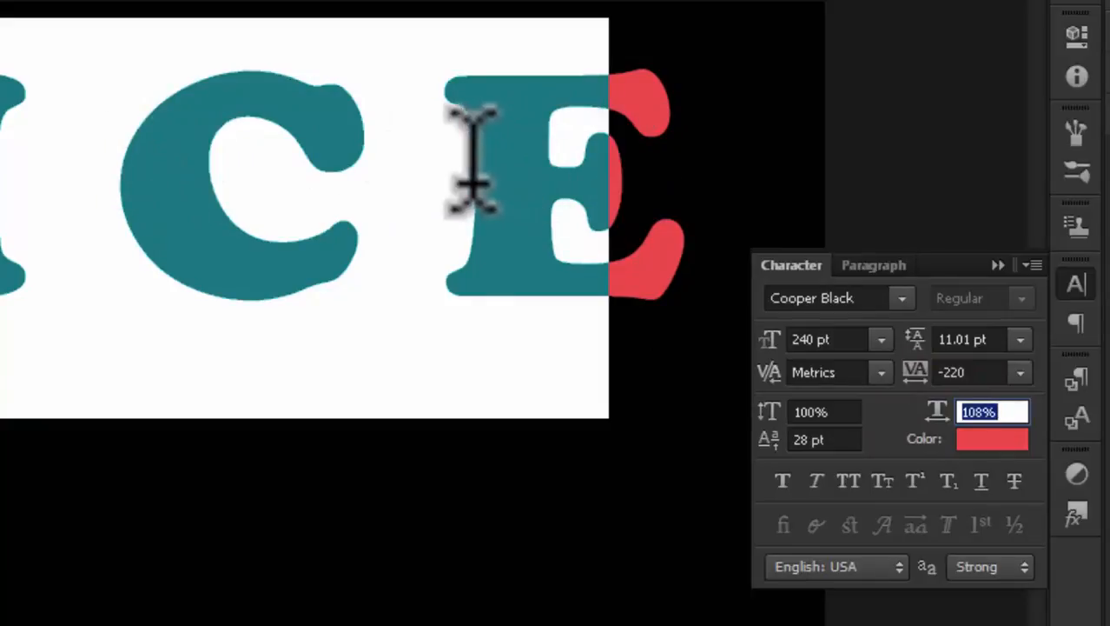
left_click_drag(937, 418, 904, 427)
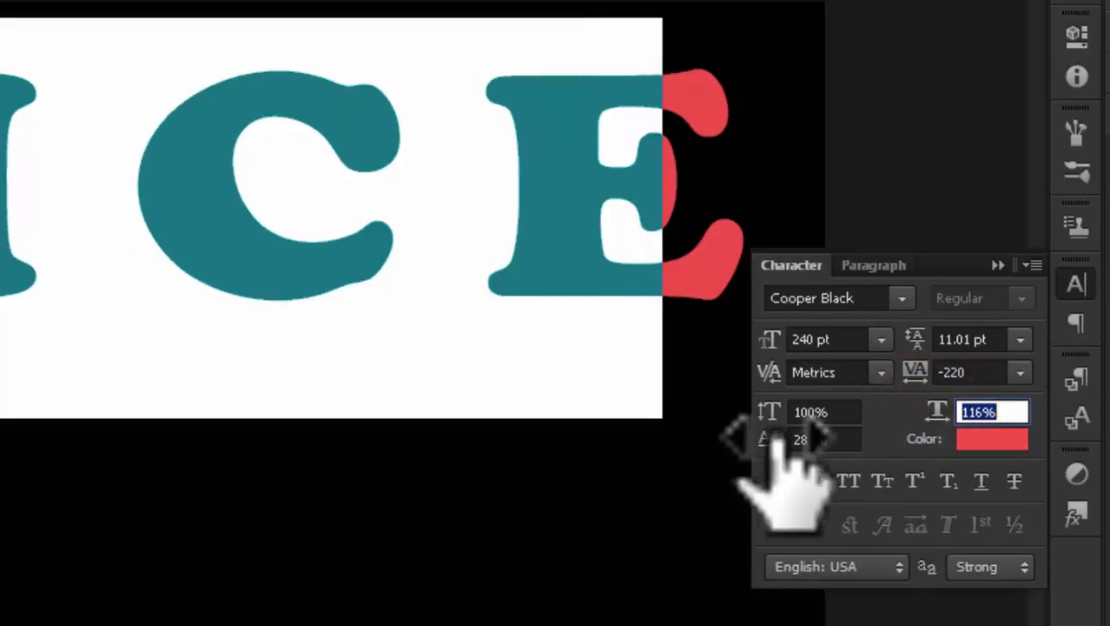
Set the ICE text's vertical scale to 109%.
left_click_drag(767, 419, 774, 424)
key("Tab")
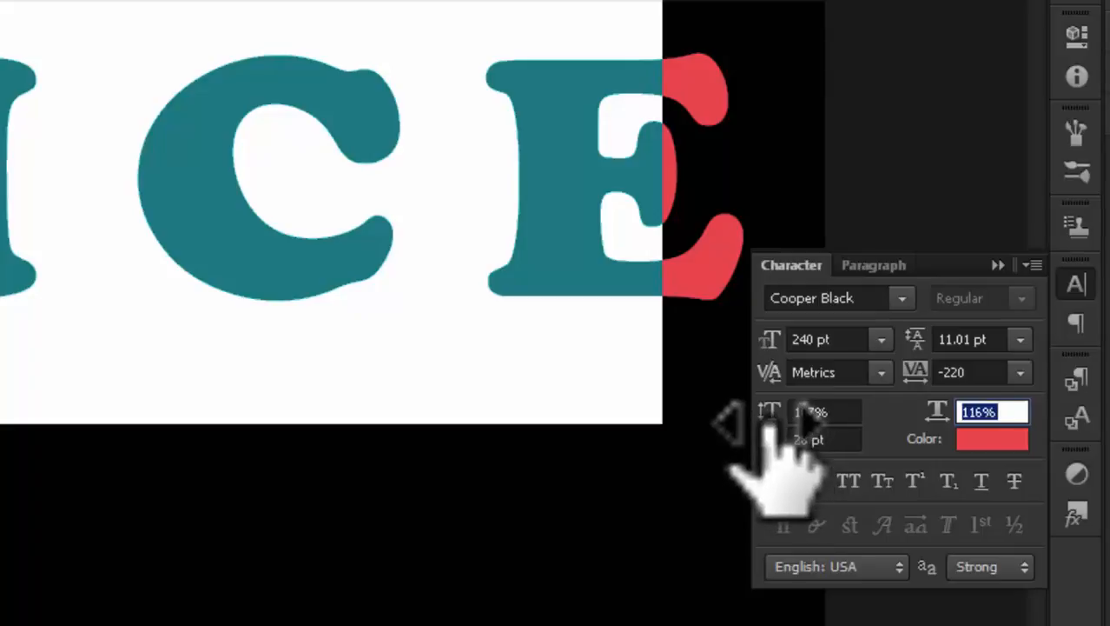
left_click_drag(771, 426, 792, 430)
key("Tab")
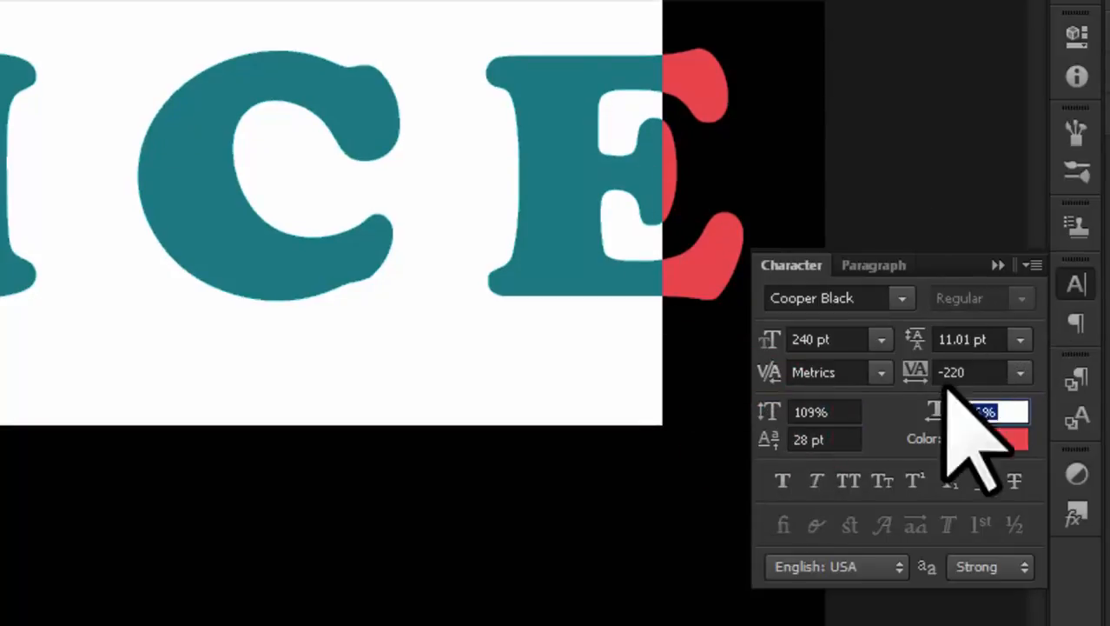
Finish editing the ICE text and move the lettering slightly down and to the right on the canvas.
left_click(998, 265)
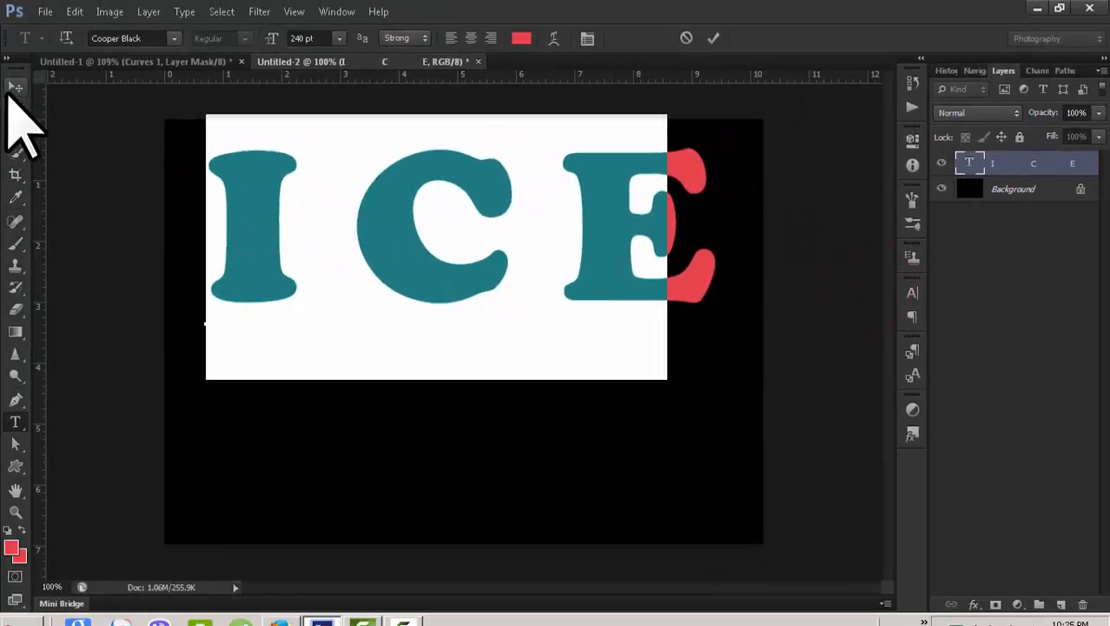
left_click(15, 87)
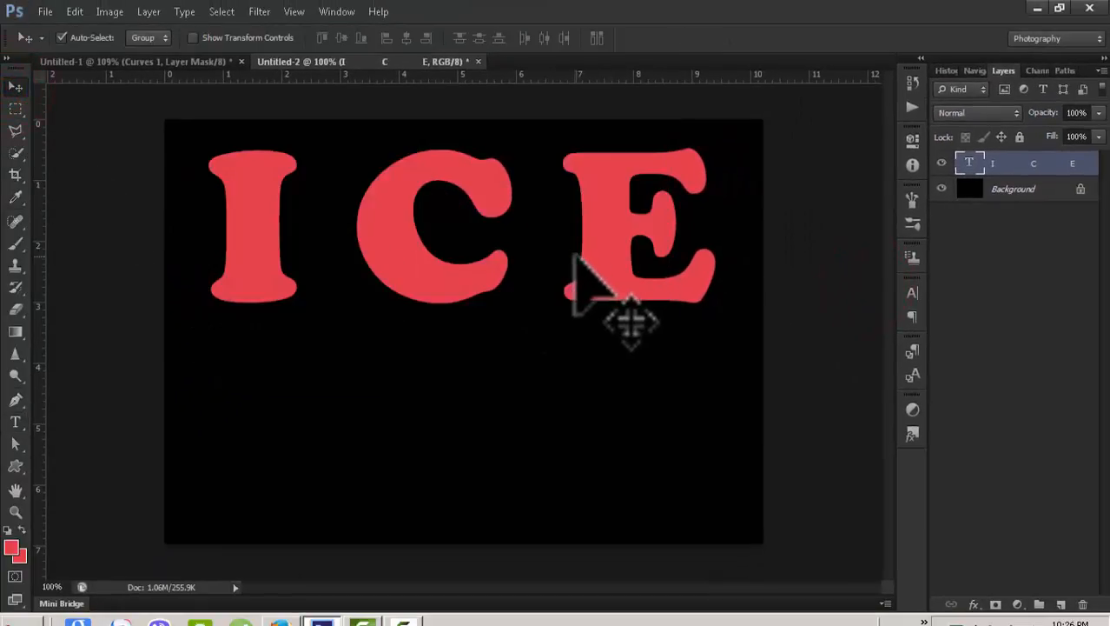
left_click_drag(602, 241, 630, 266)
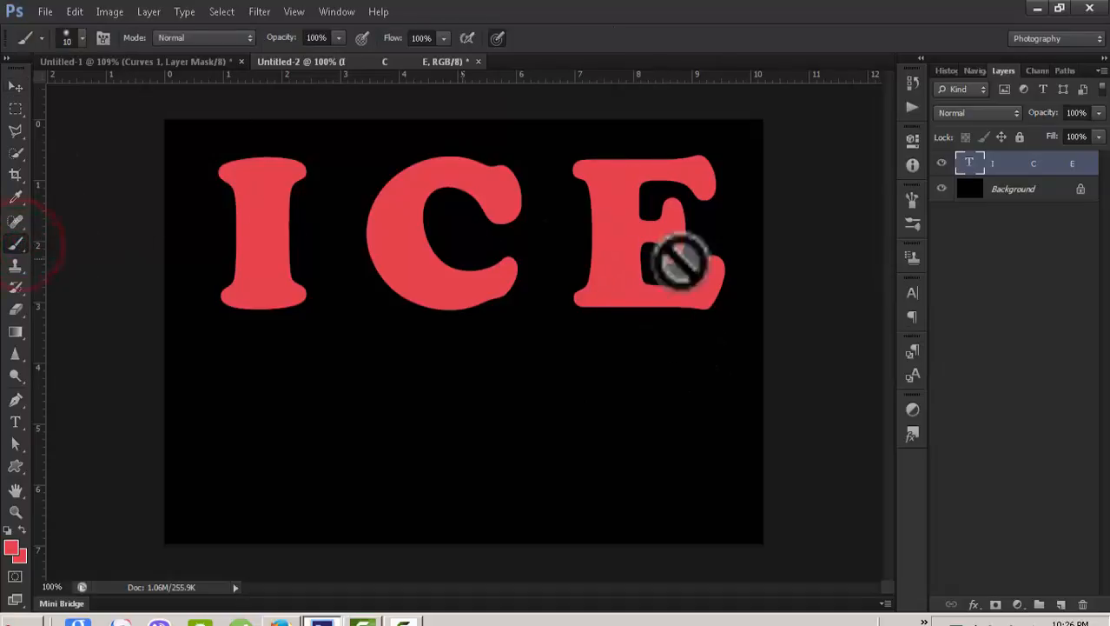
Choose the 744 px bare tree-branch preset for the Brush tool.
left_click(910, 199)
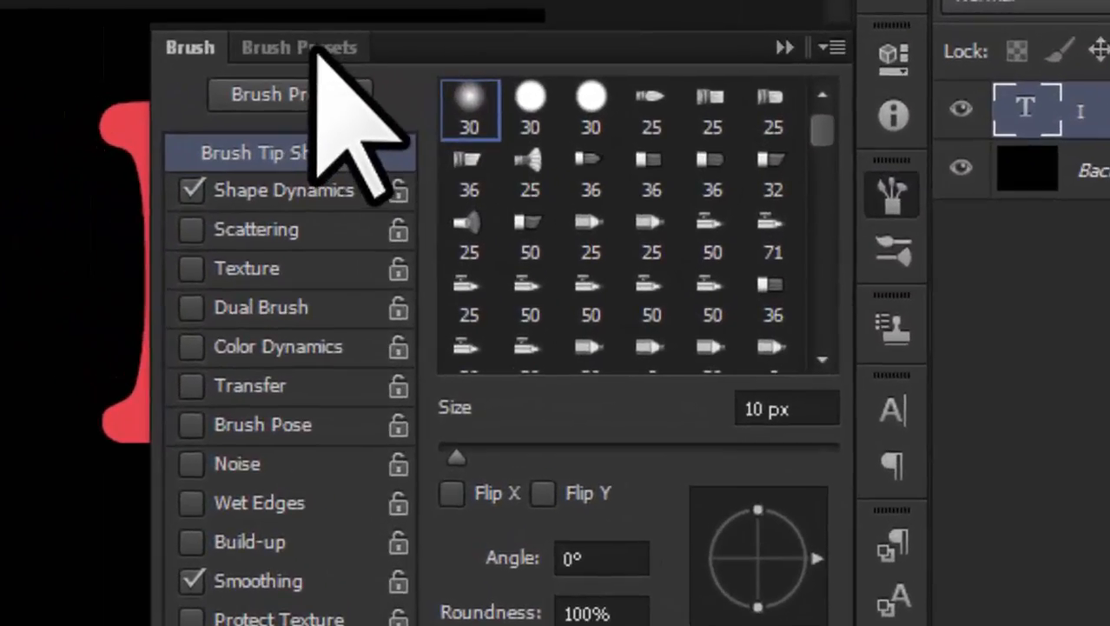
left_click(313, 48)
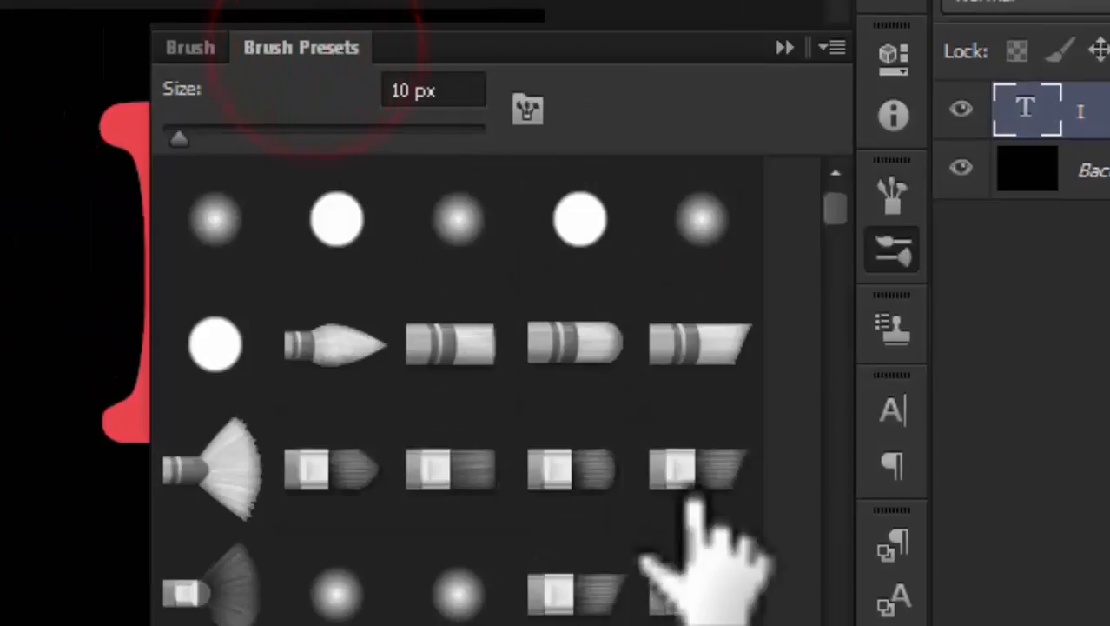
scroll(708, 548, "down", 5)
scroll(708, 547, "down", 10)
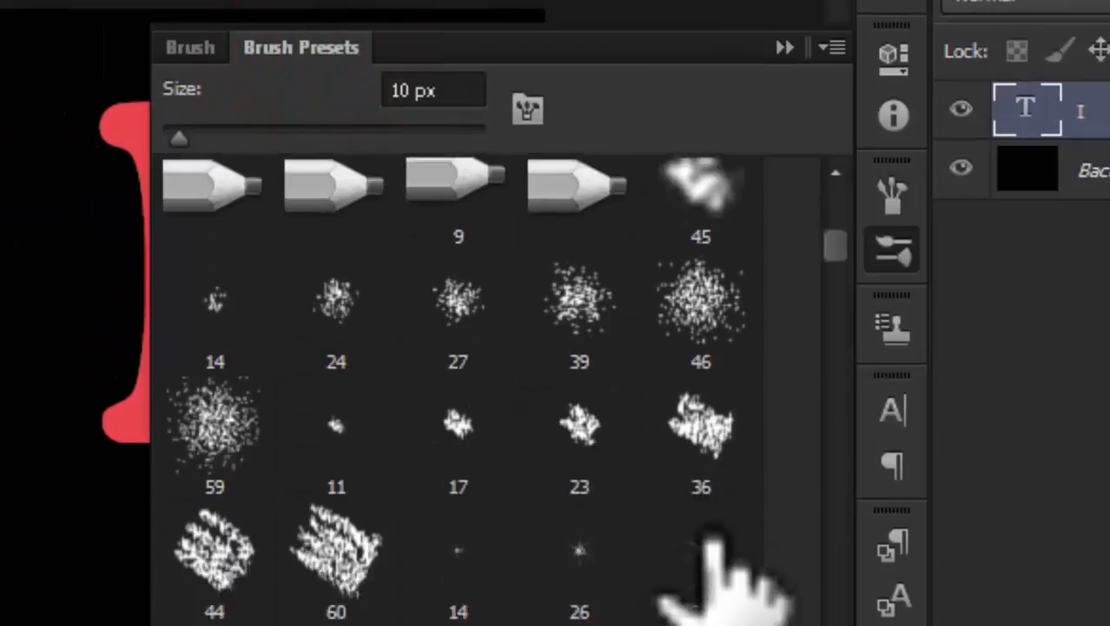
scroll(708, 548, "down", 10)
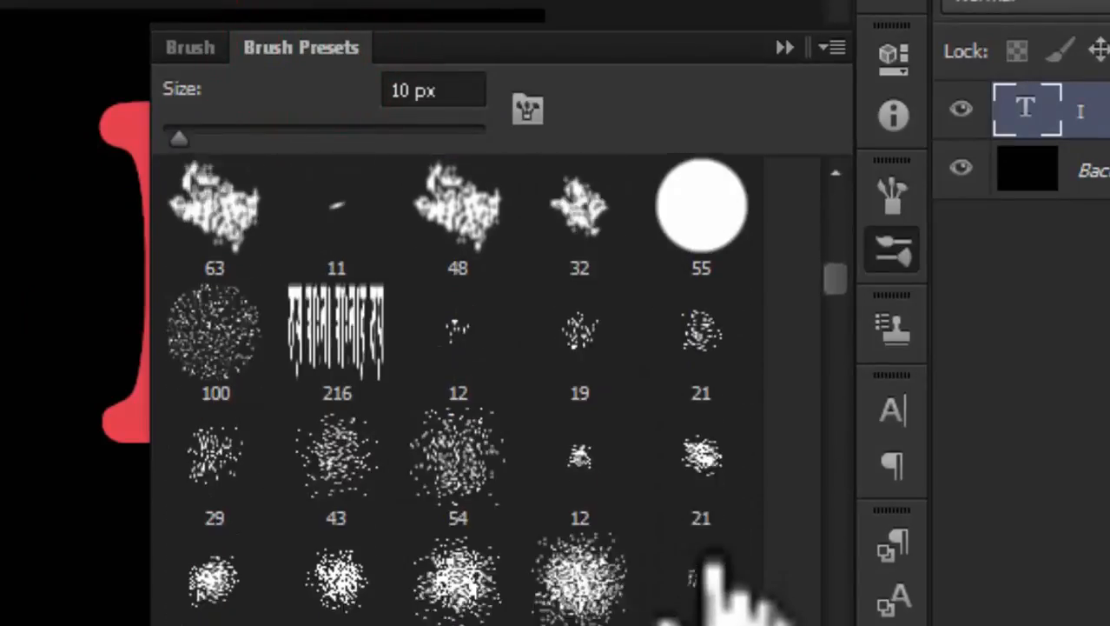
mouse_move(803, 355)
left_mouse_down()
mouse_move(829, 293)
mouse_move(843, 422)
mouse_move(826, 566)
mouse_move(803, 509)
left_mouse_up()
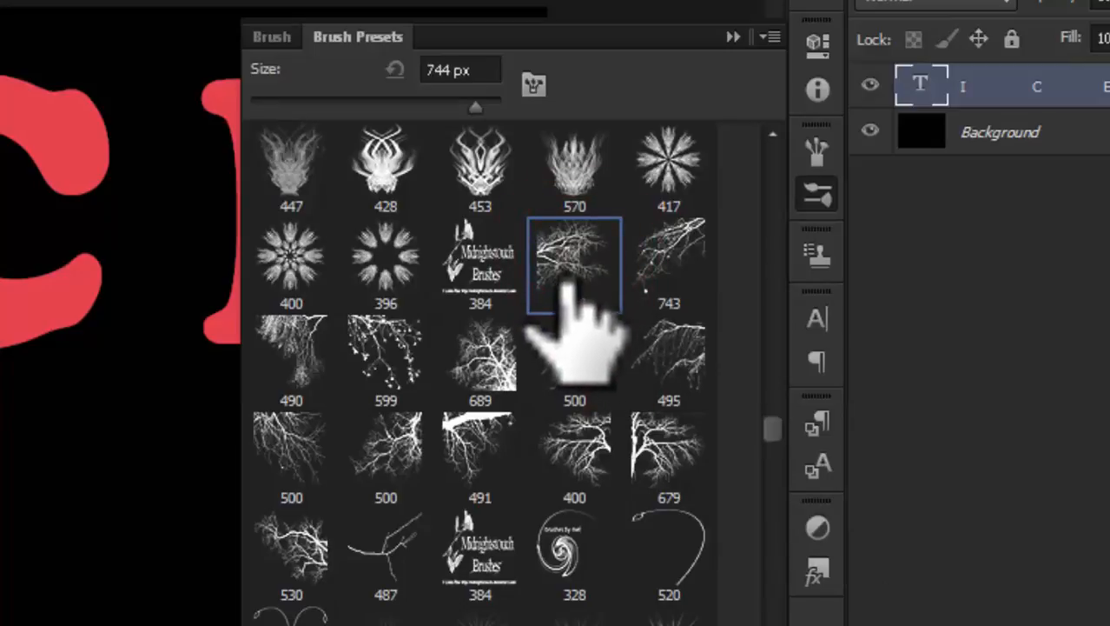
left_click(733, 37)
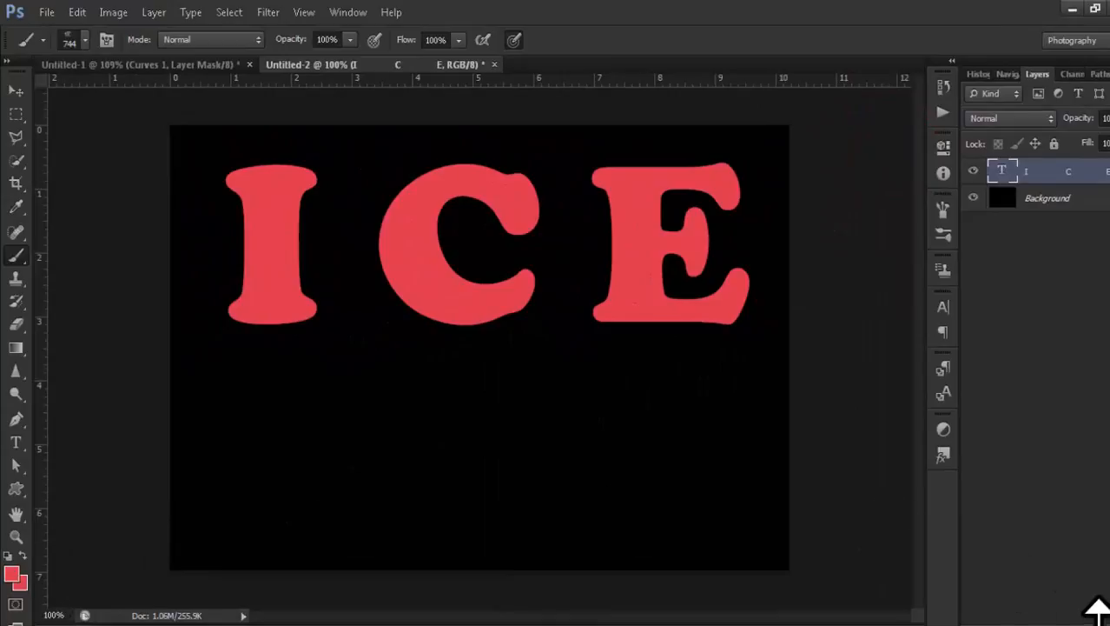
Create a new empty layer above the ICE text and set the foreground color to white.
left_click(1096, 619)
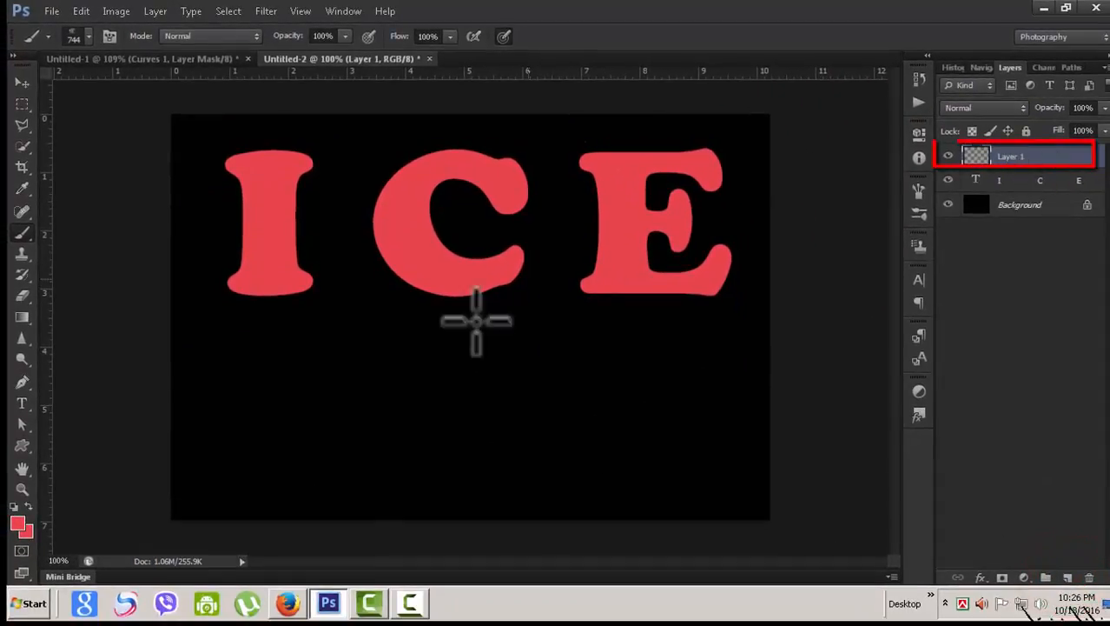
left_click(18, 523)
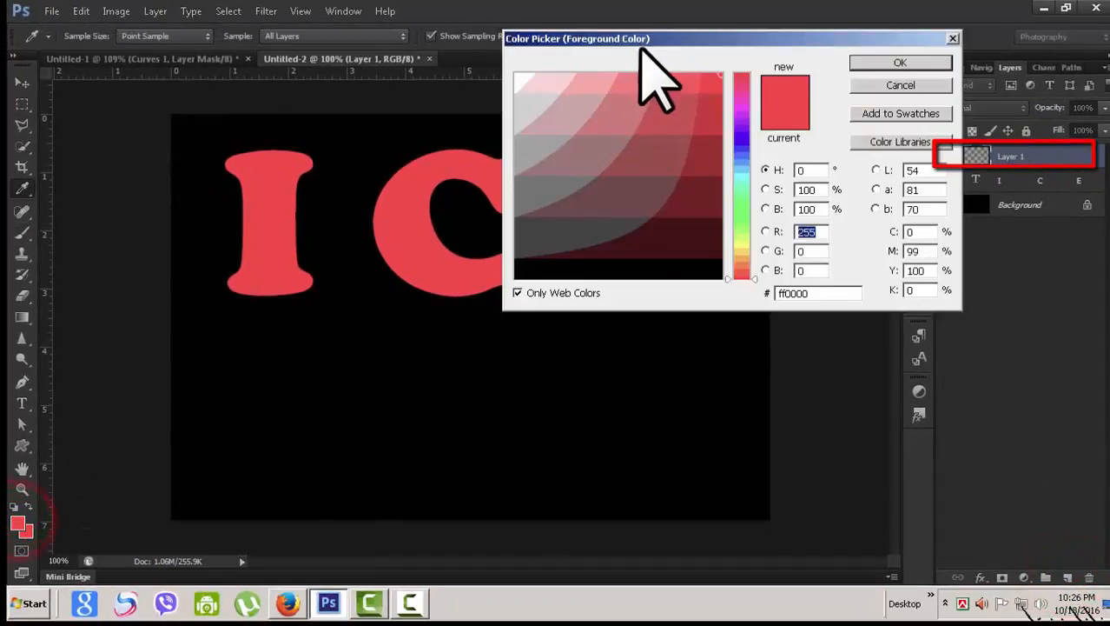
left_click(876, 64)
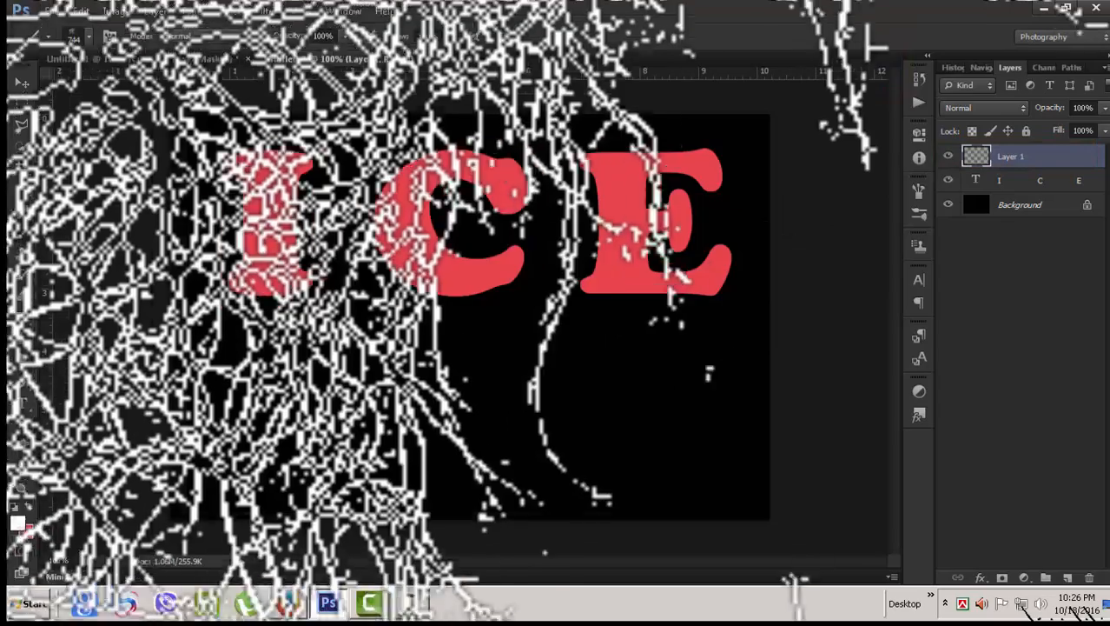
Reduce the tree-branch brush size to 175 px.
key("bracketleft")
key("bracketleft")
key("bracketleft")
key("bracketleft")
key("bracketleft")
key("bracketleft")
key("bracketleft")
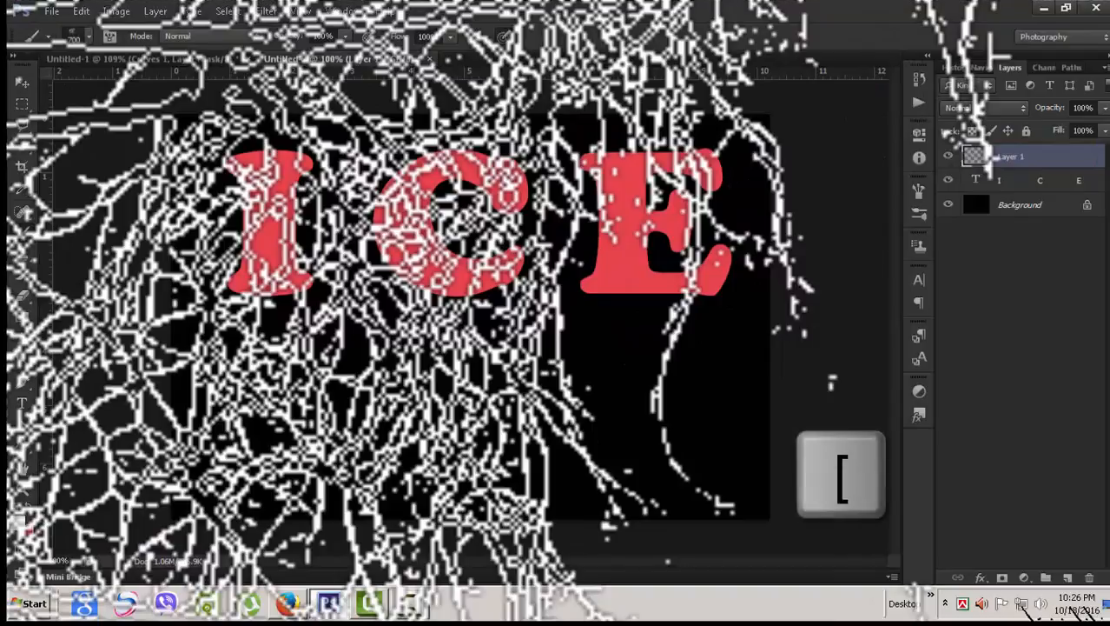
key("bracketleft")
key("bracketleft")
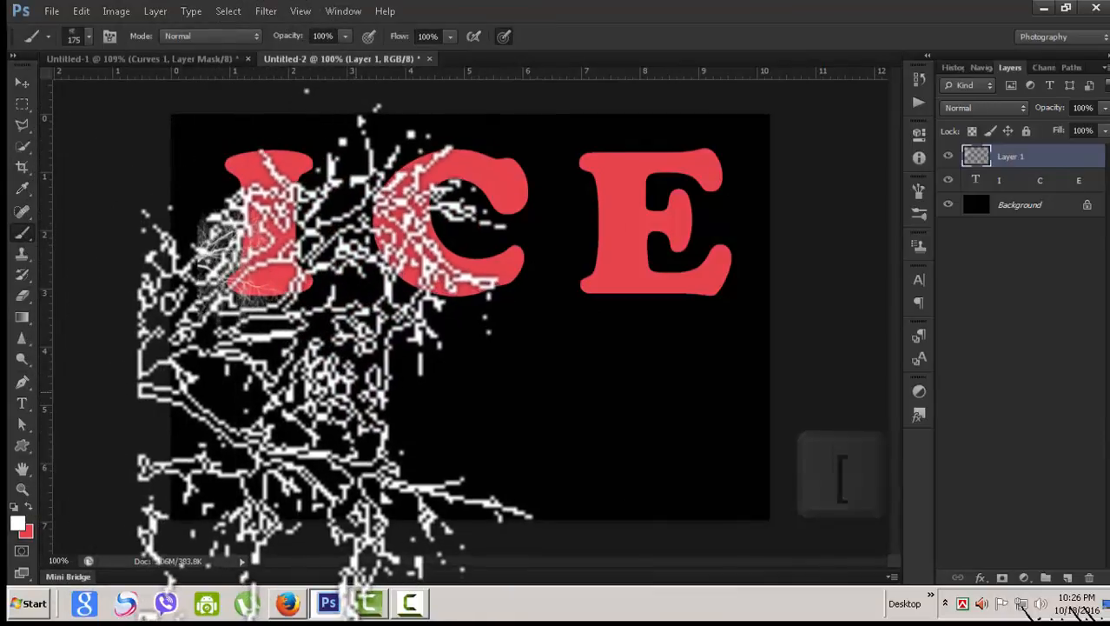
Load the ICE lettering's outline as a selection and make Layer 1 the active layer.
left_click(1052, 181)
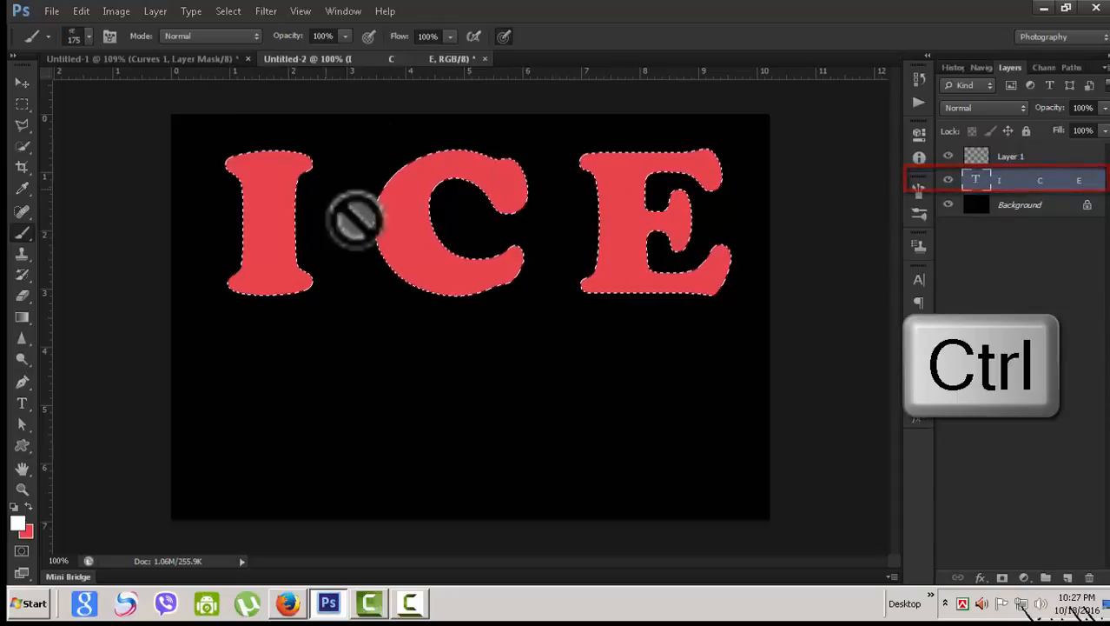
left_click(1061, 155)
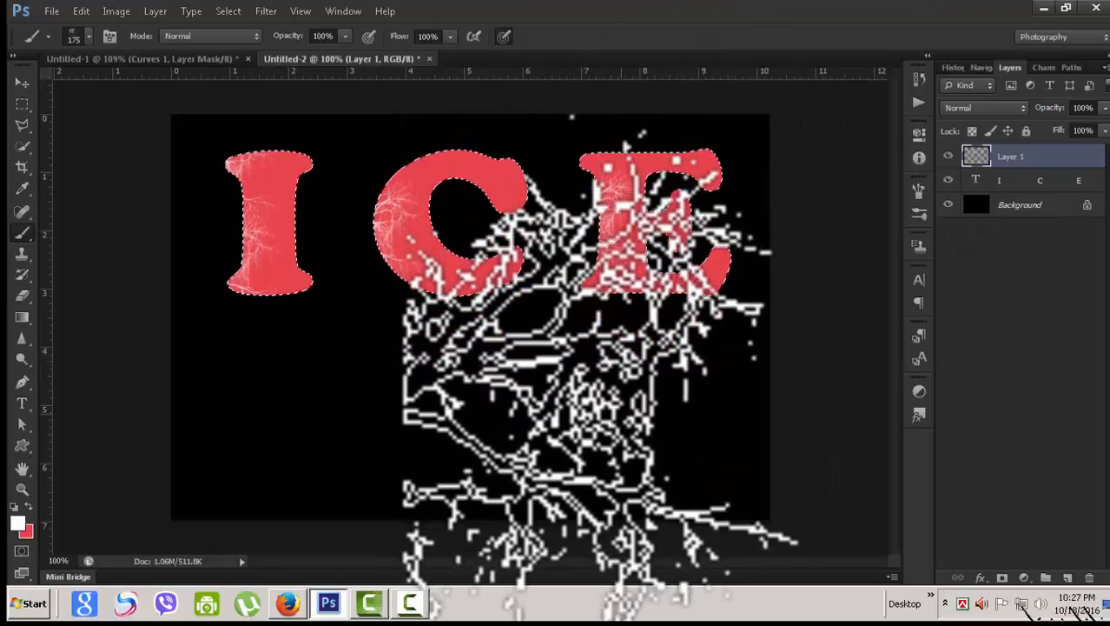
Set the tree-branch brush tip to a -31° angle with 952% spacing.
left_click(919, 191)
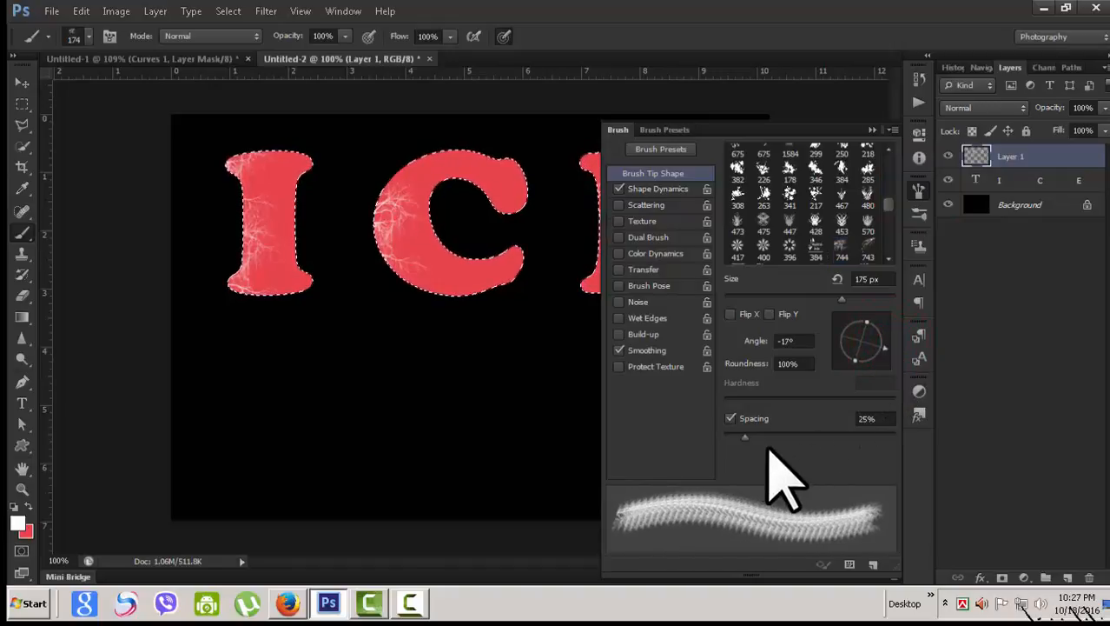
left_click_drag(760, 440, 881, 433)
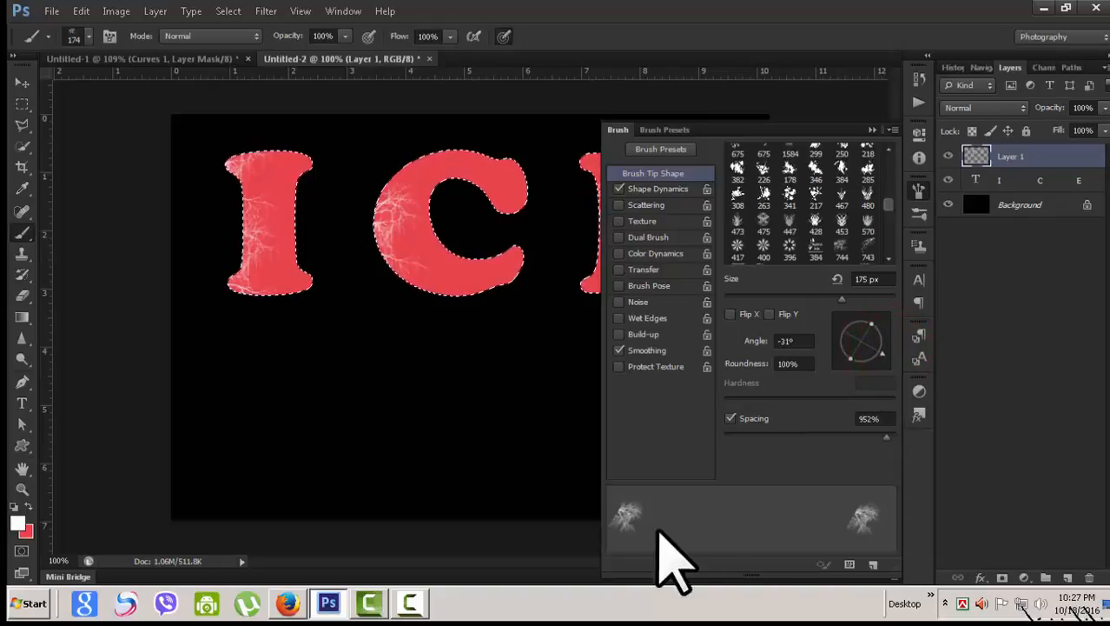
left_click(873, 128)
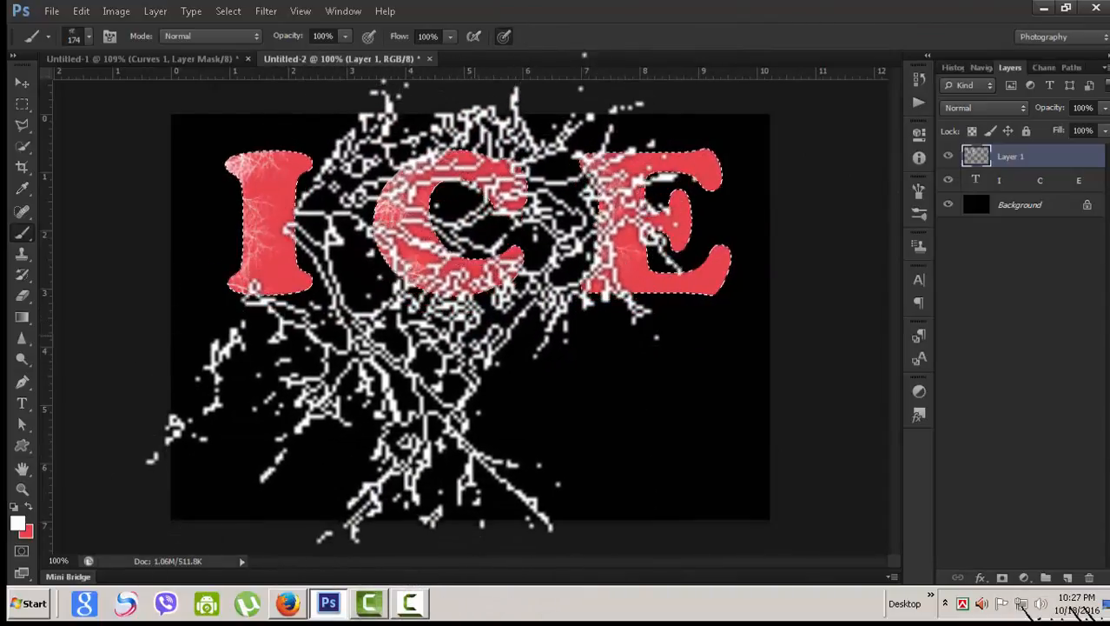
Stamp white branches over the lower parts of the letters C and I inside the selection.
left_click(437, 326)
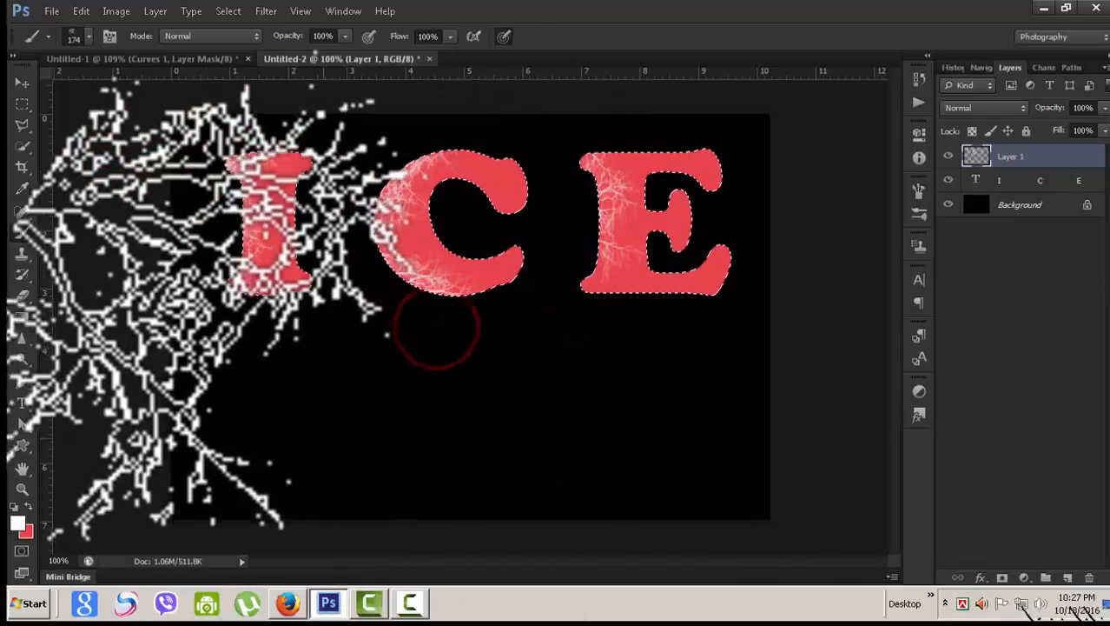
left_click(235, 330)
left_click(296, 321)
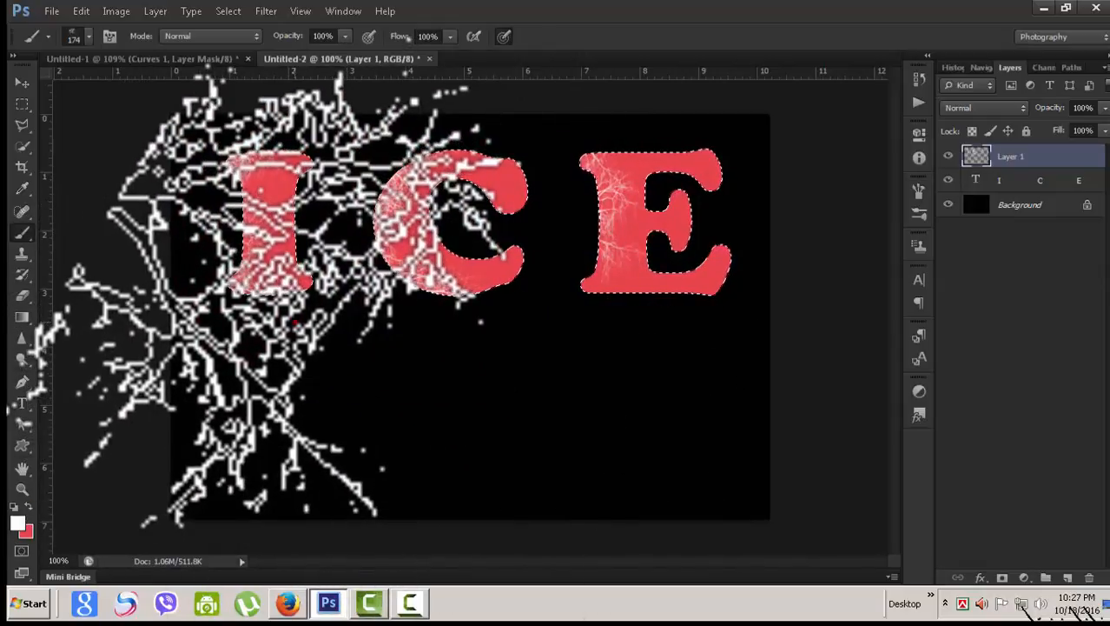
Switch to the 500 px branch preset below the 490 px one and set its angle to -129° and spacing to 310%.
left_click(919, 192)
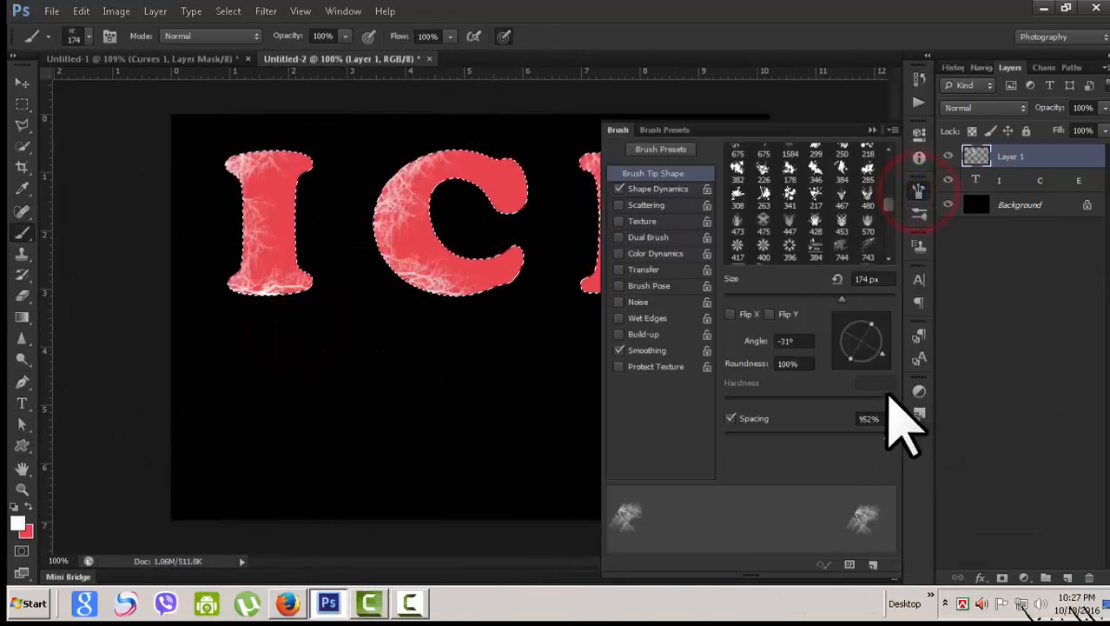
left_click(659, 131)
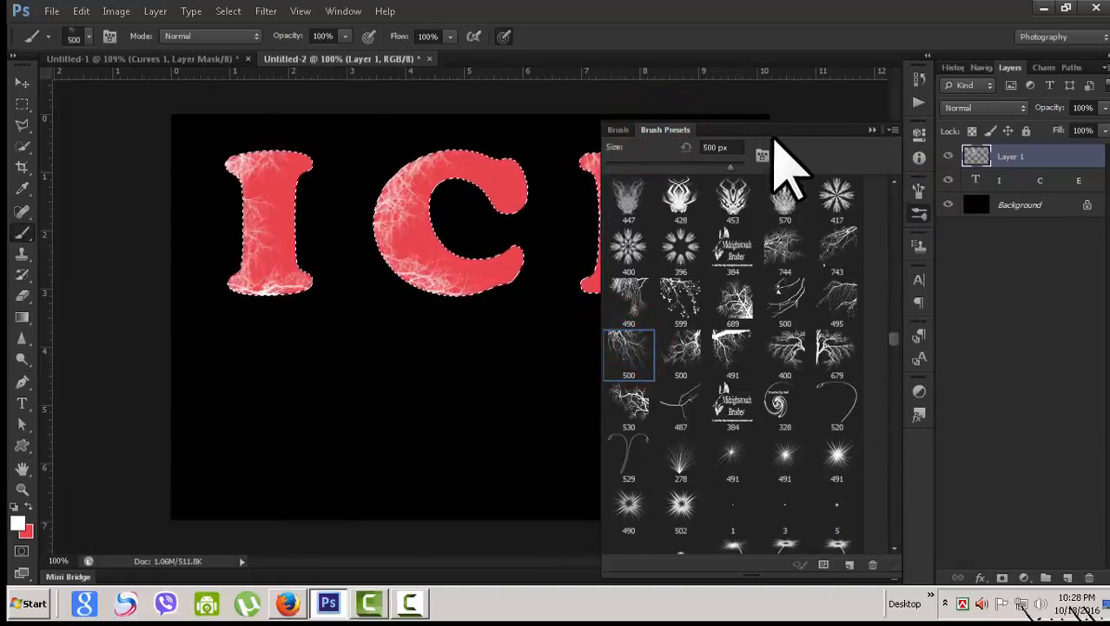
left_click(623, 129)
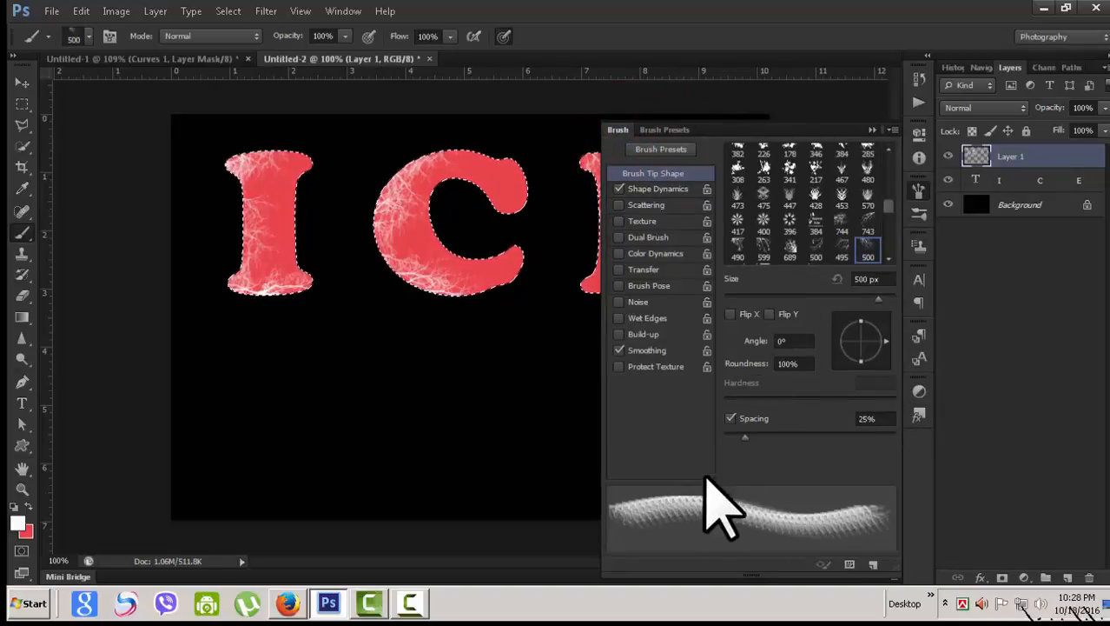
left_click_drag(745, 437, 833, 437)
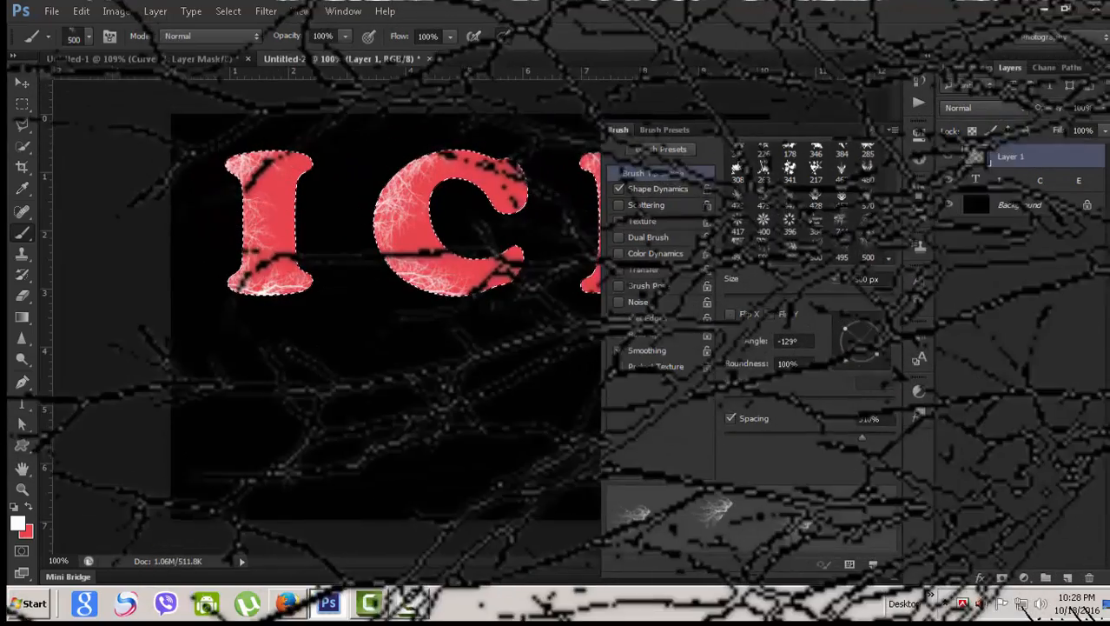
left_click(871, 128)
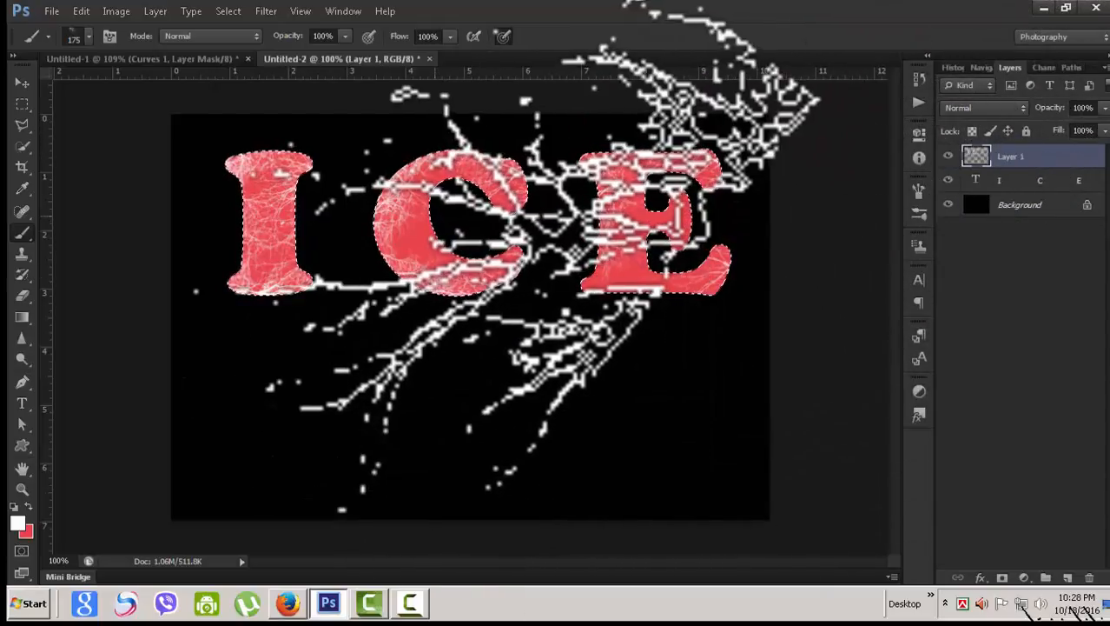
Reduce the branch brush's size, settling on 108 px with a 156° tip angle.
key("bracketleft")
key("bracketleft")
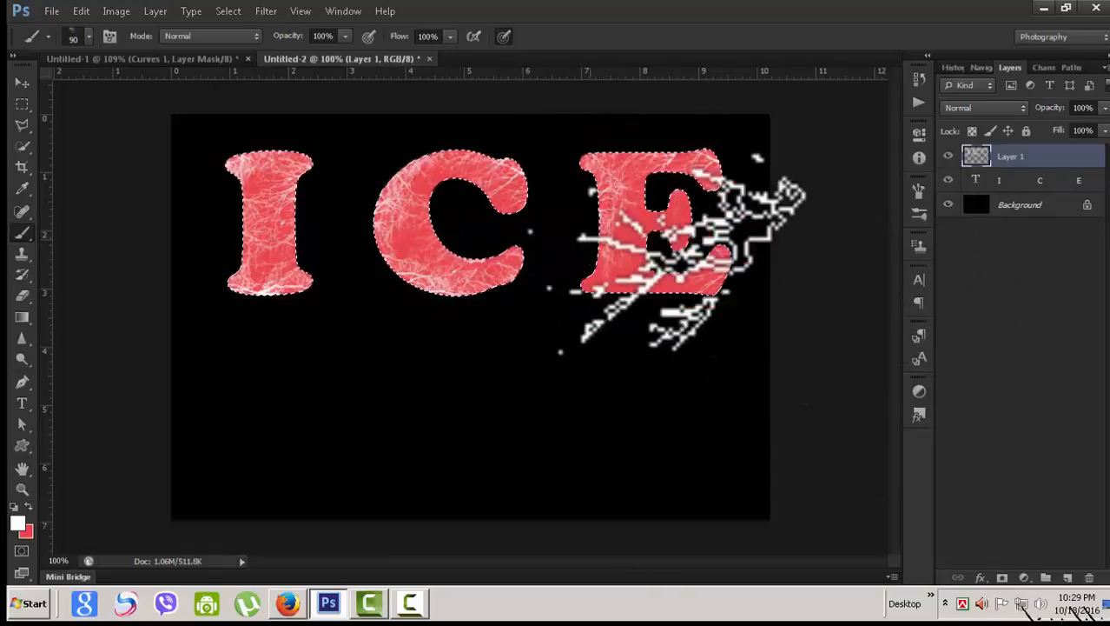
left_click(918, 190)
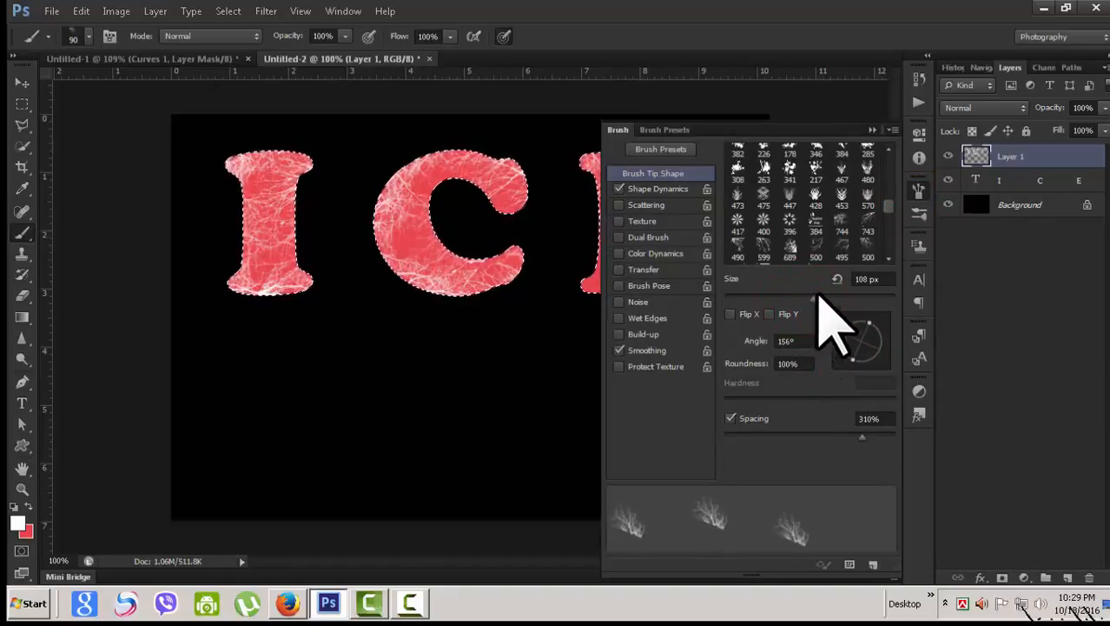
left_click(872, 130)
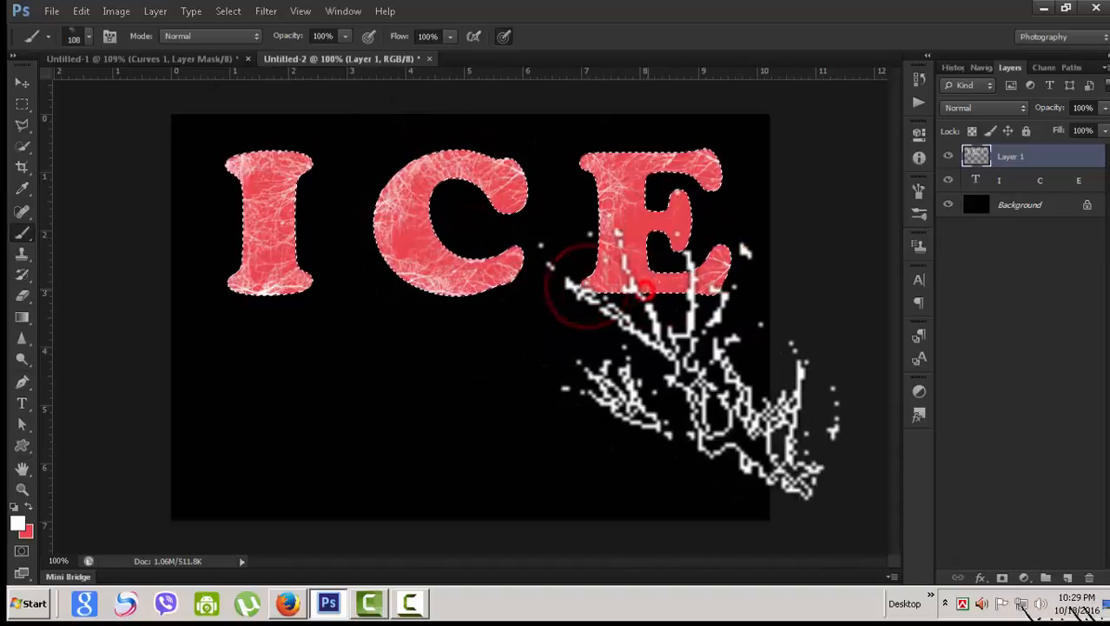
Stamp white branches along the base and lower stem of the letter E.
left_click(682, 291)
left_click(700, 293)
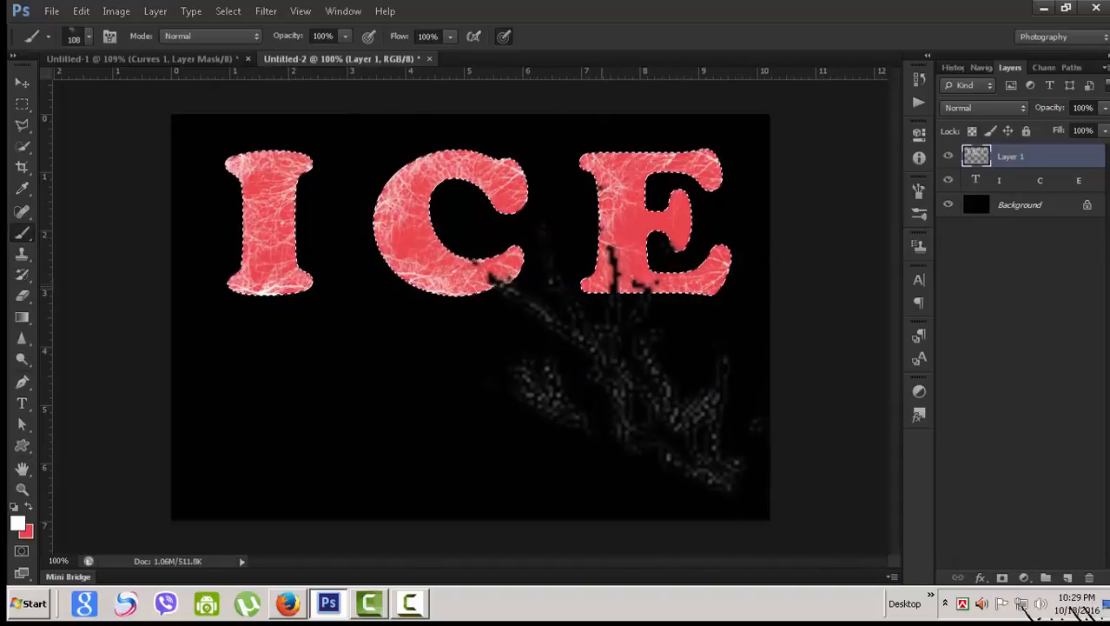
left_click(596, 274)
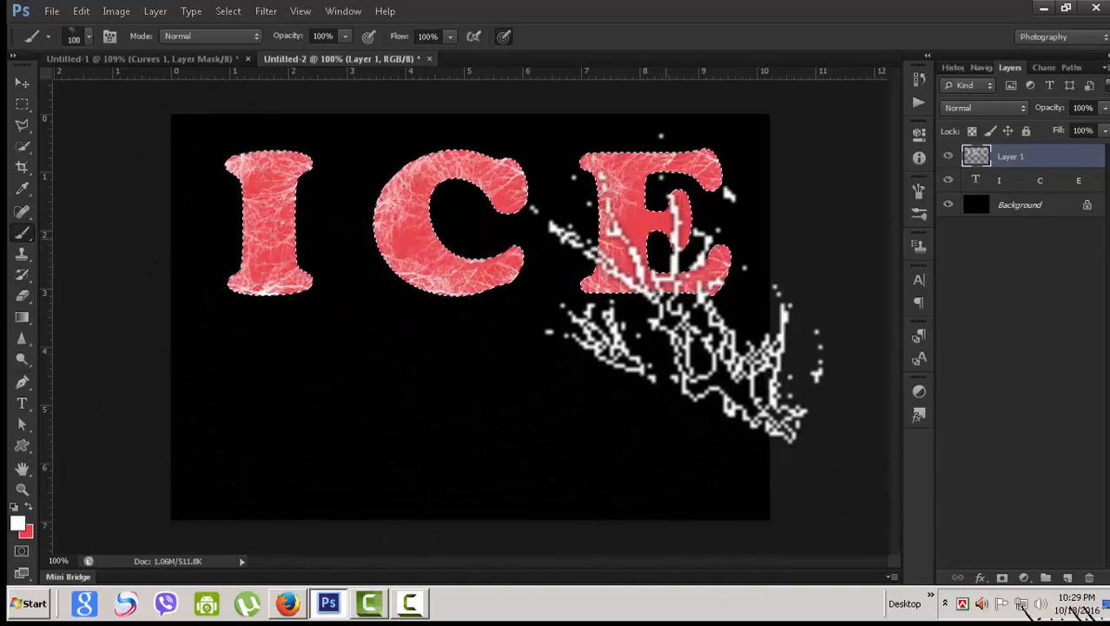
Stamp finer white branches at 100 px and 80 px over the upper arm and base of the letter E.
scroll(682, 322, "up", 3)
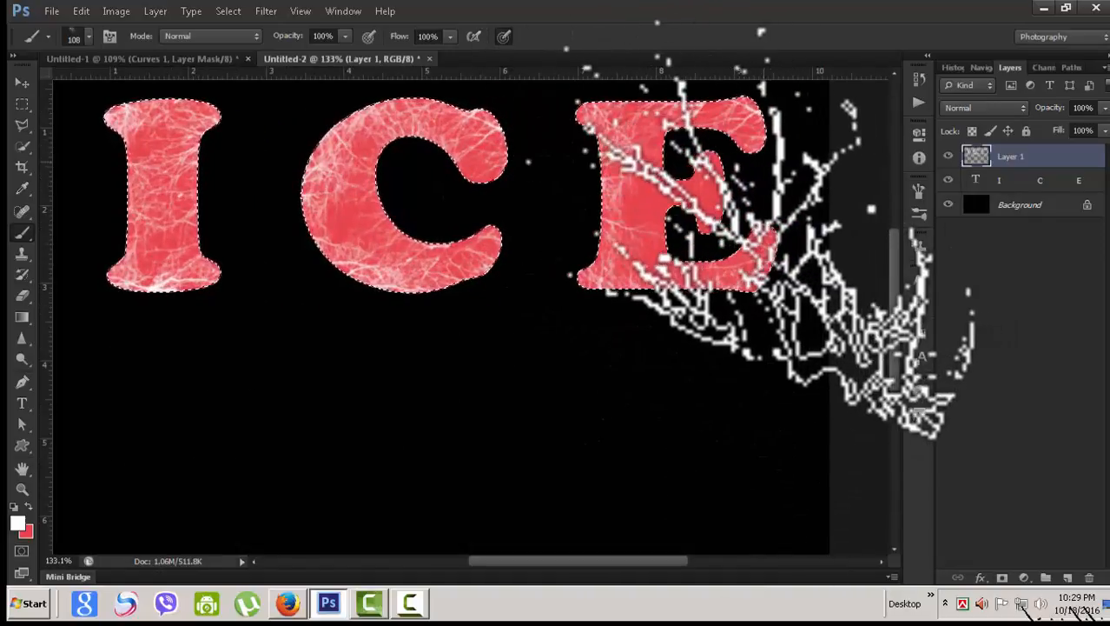
key("bracketleft")
left_click(755, 160)
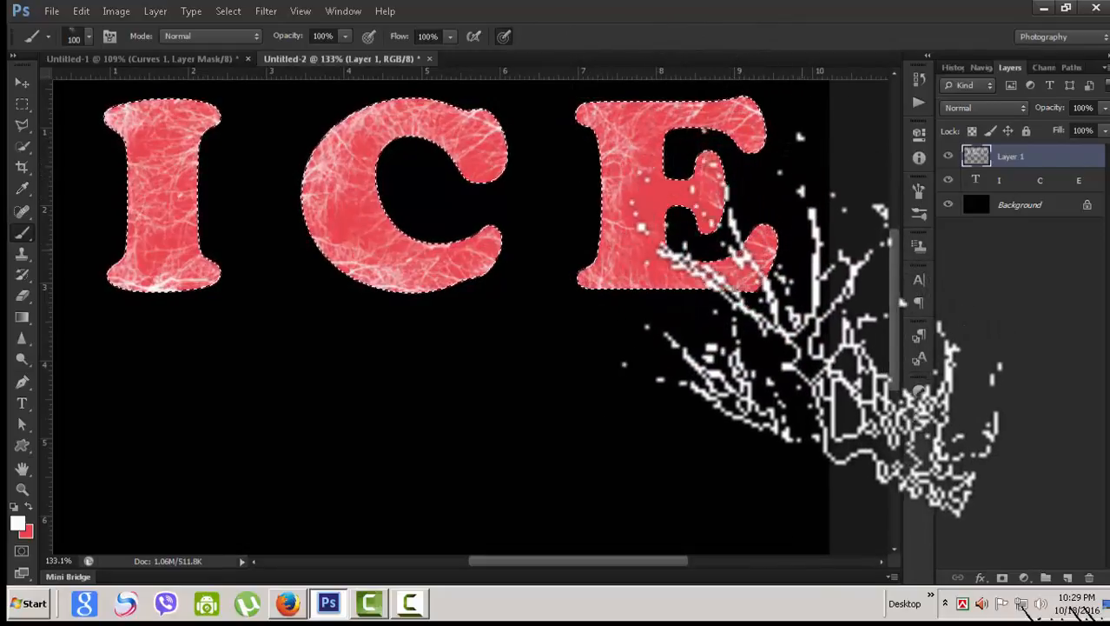
left_click(776, 266)
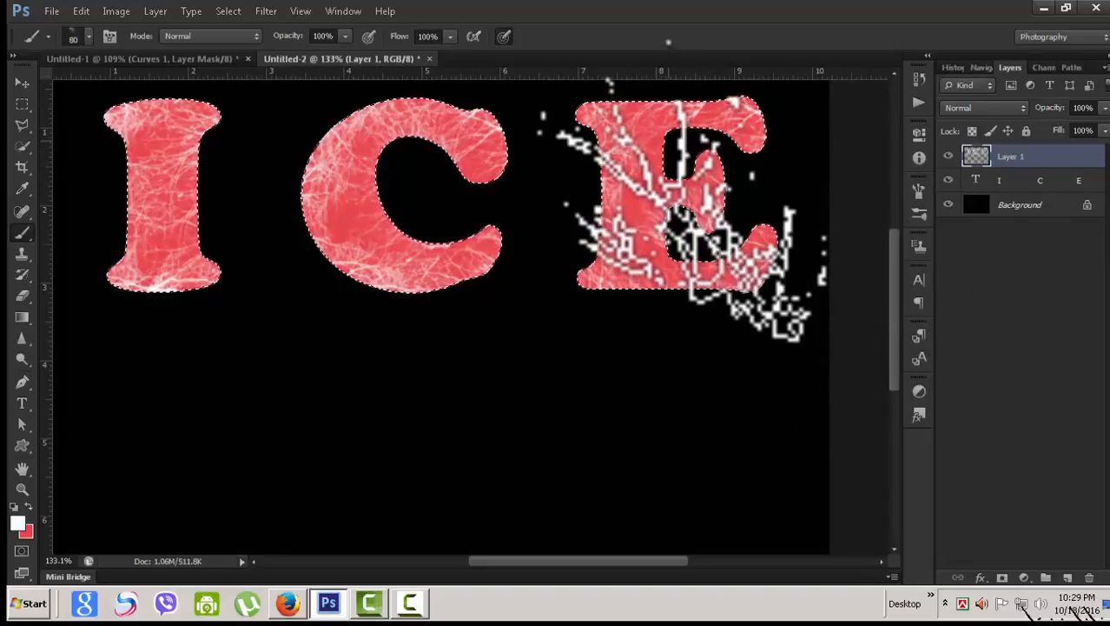
left_click(655, 270)
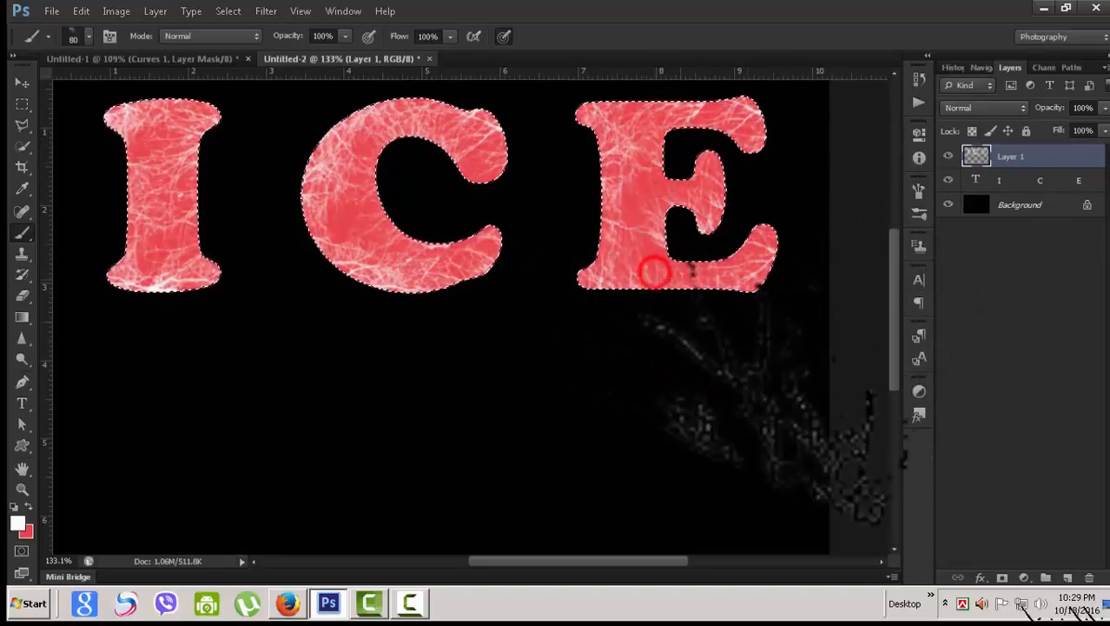
Stamp a few more white branches over the C, I and E, rotating the brush tip before the E, and clear the selection.
left_click(476, 178)
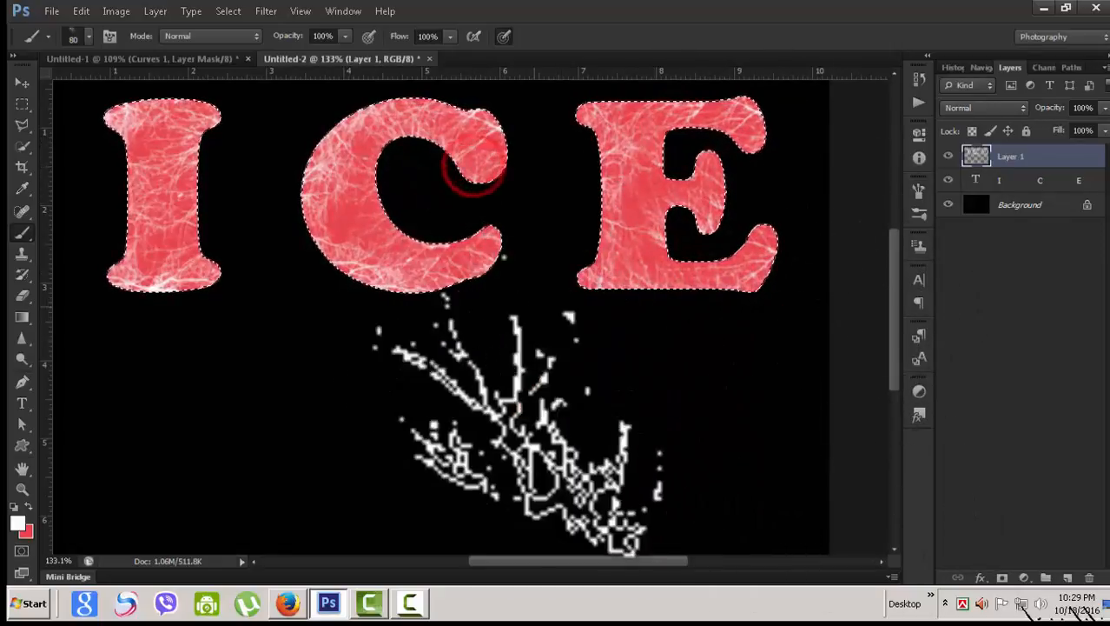
left_click(211, 215)
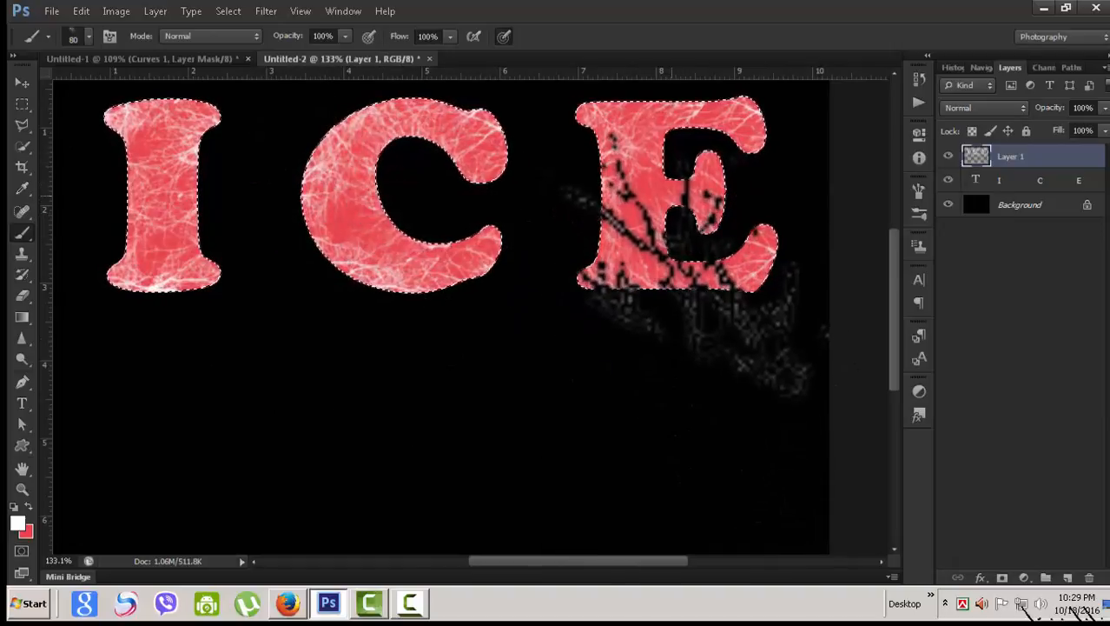
left_click(919, 188)
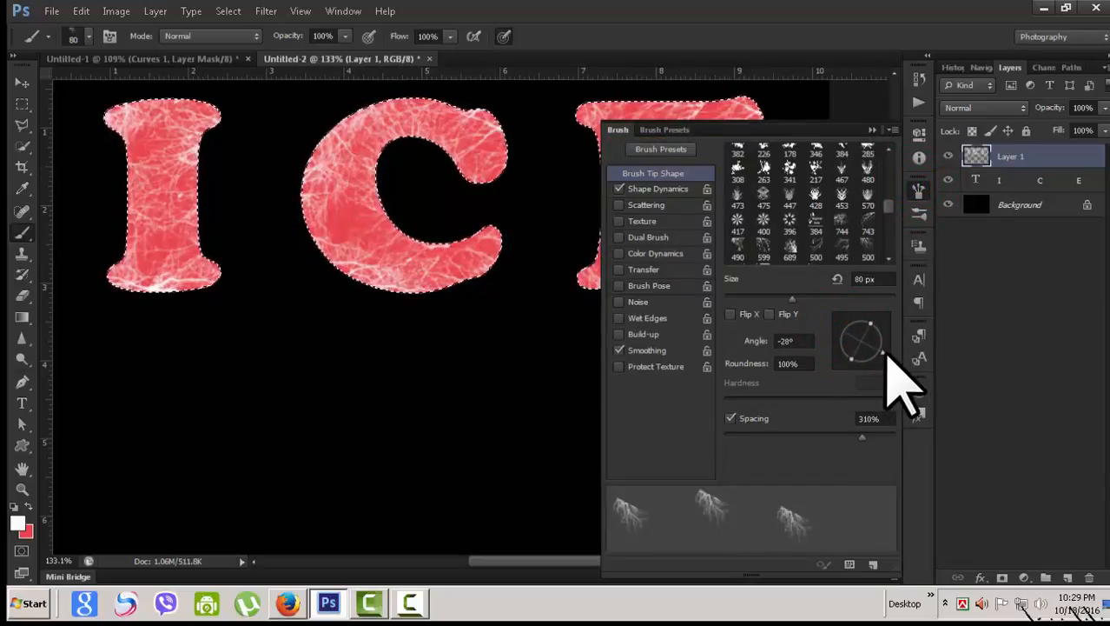
left_click(873, 129)
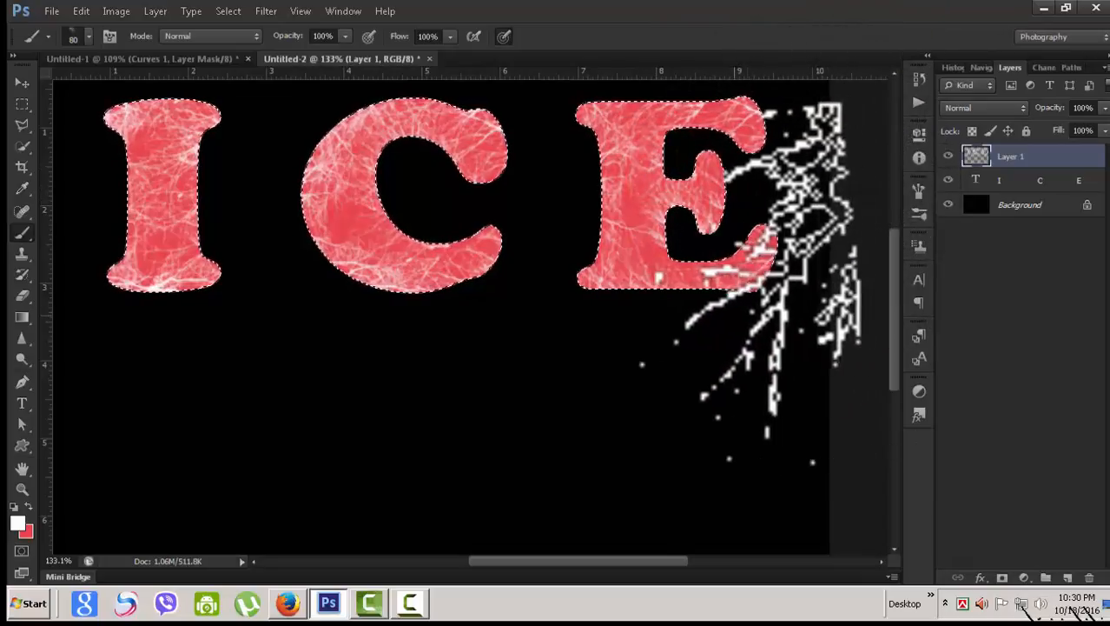
left_click(661, 254)
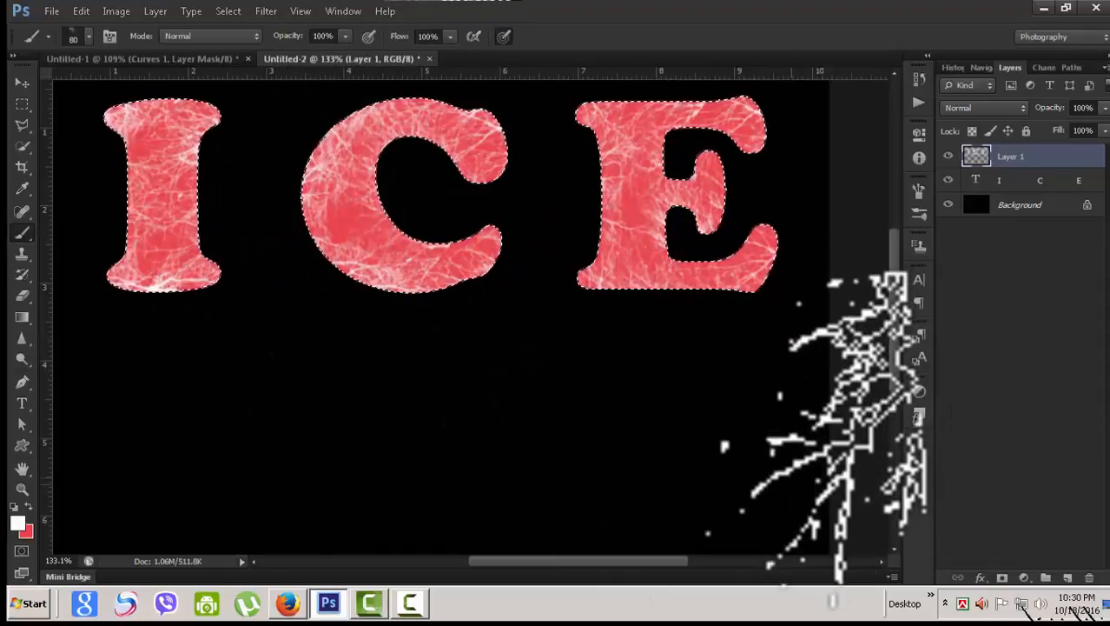
key("ctrl+minus")
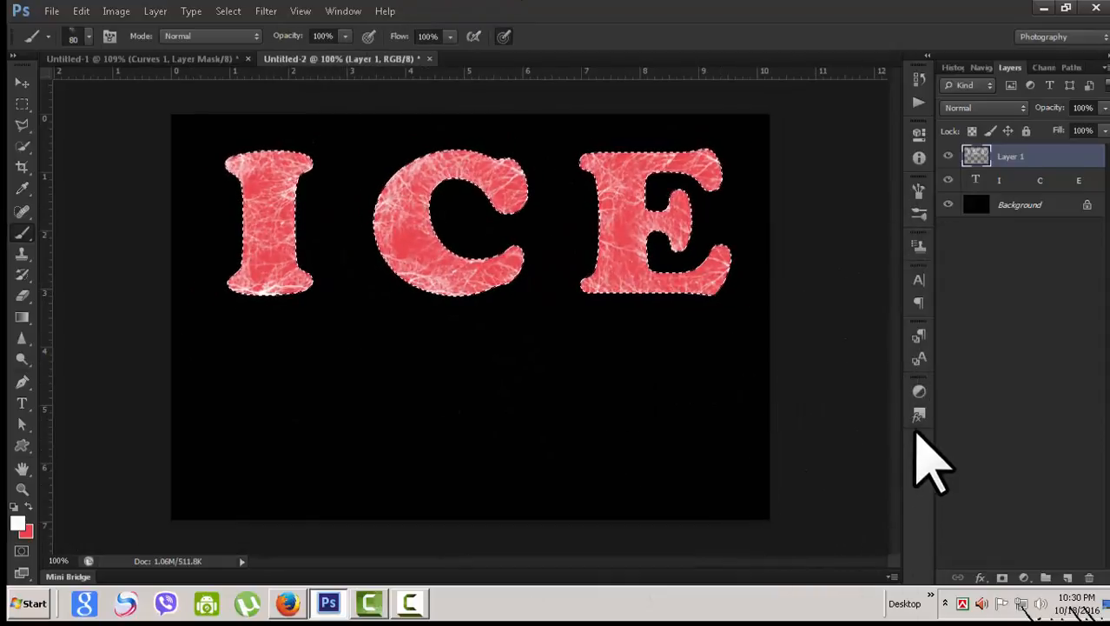
key("ctrl+d")
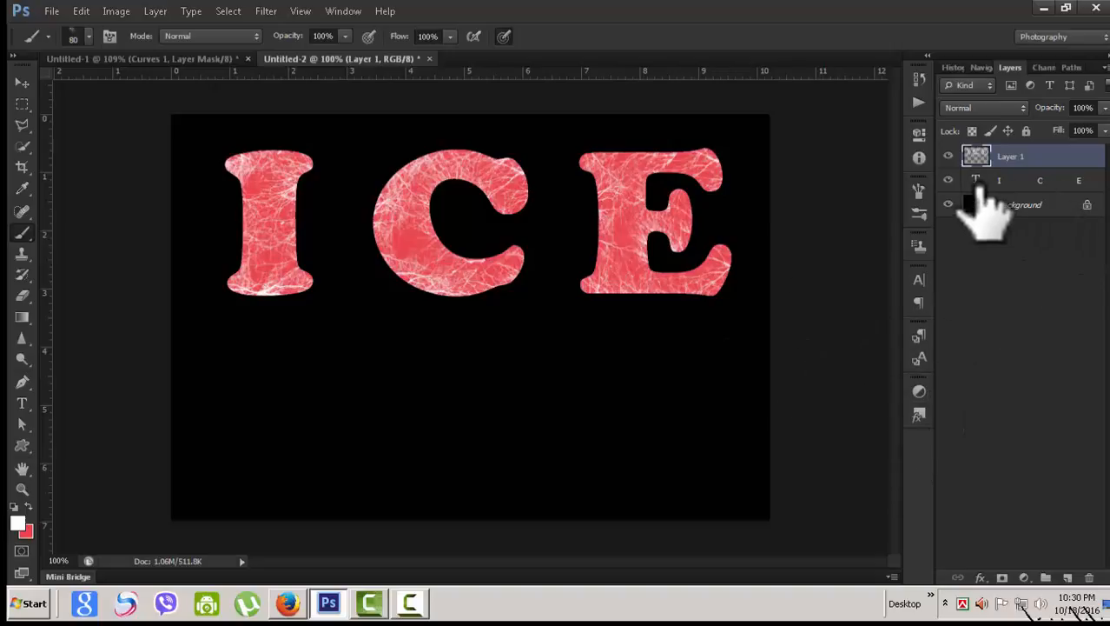
Open the layer style of the ICE text layer and enable Inner Glow.
left_click(1051, 181)
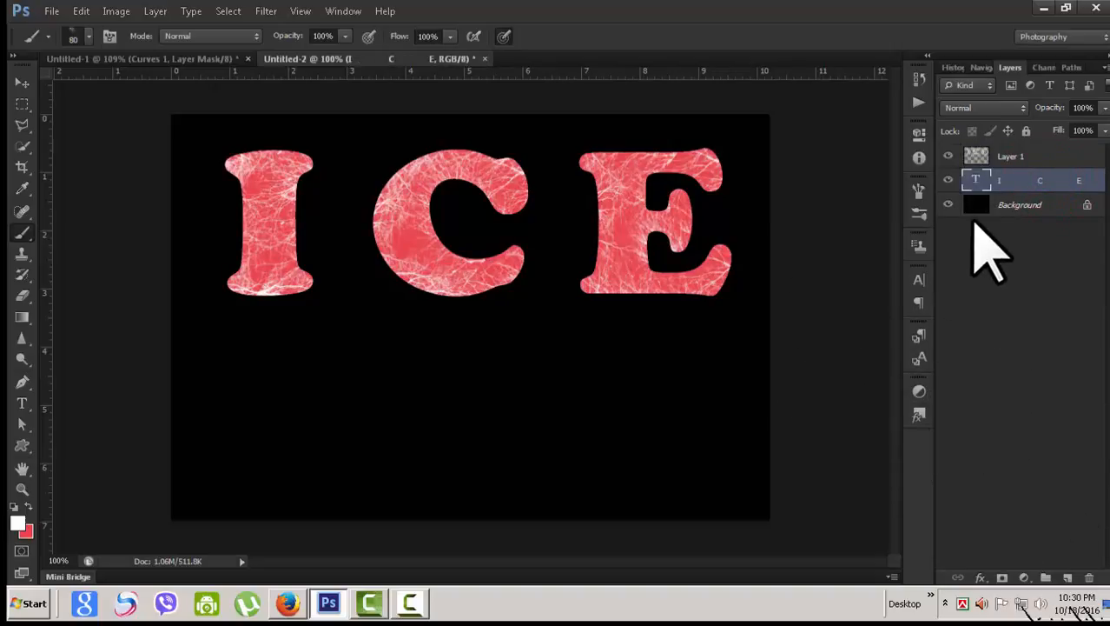
double_click(1023, 180)
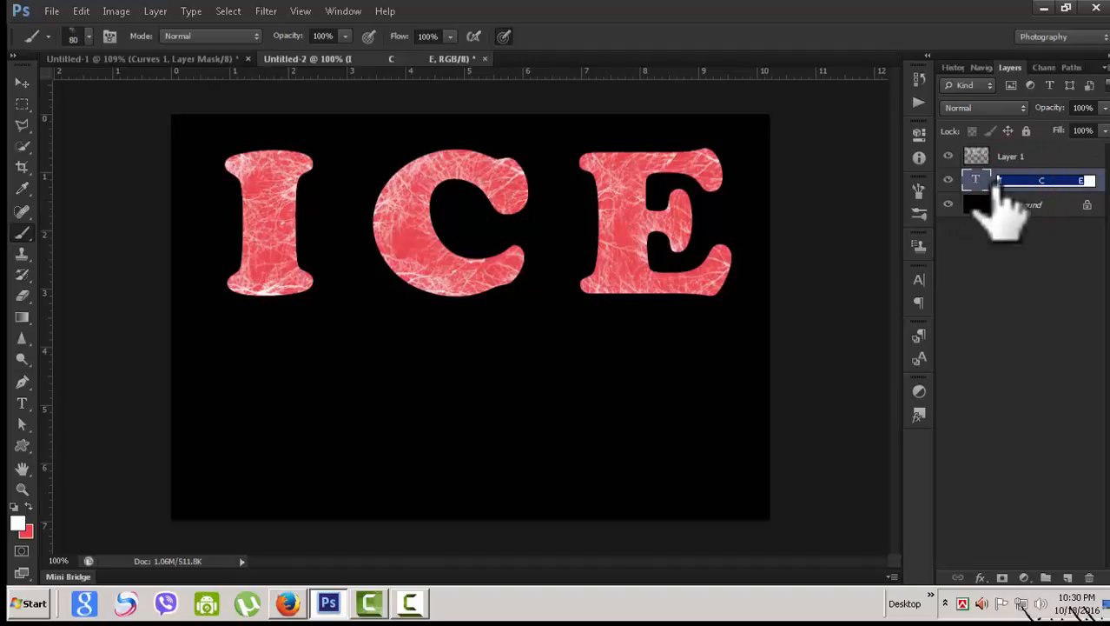
double_click(993, 185)
left_click_drag(783, 59, 872, 51)
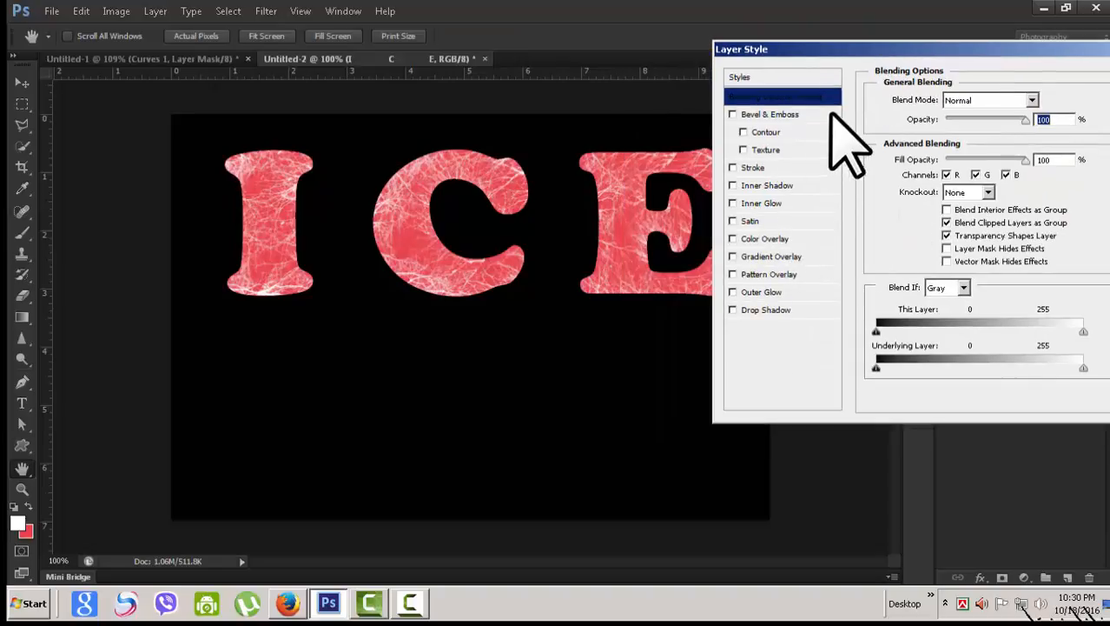
left_click(760, 209)
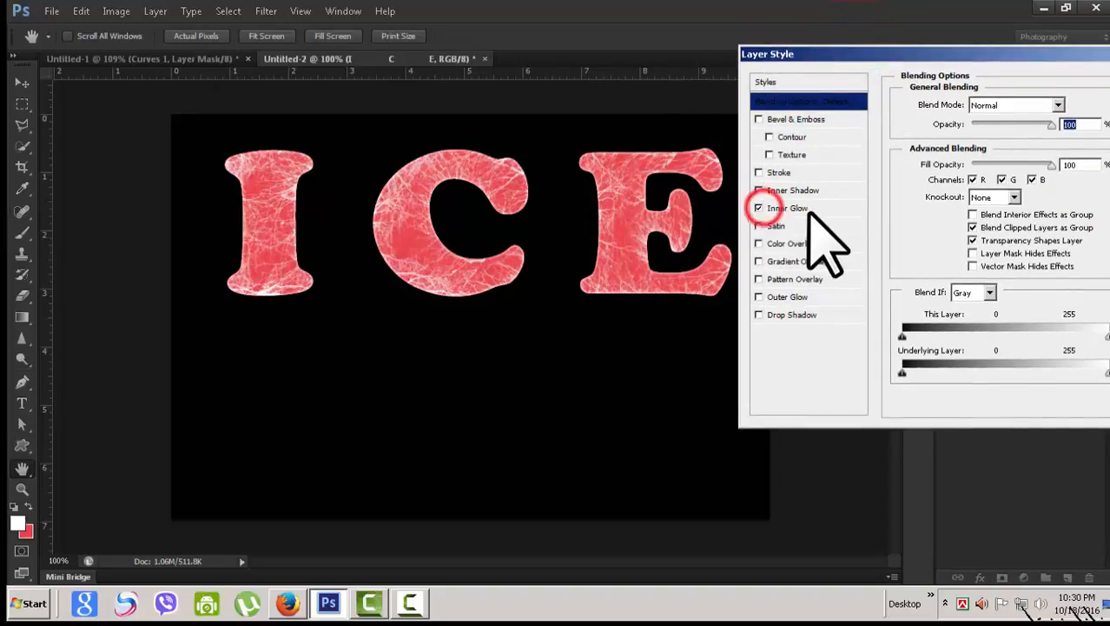
left_click(817, 211)
Set the Inner Glow colour to the pale cyan ccffff.
left_click(947, 162)
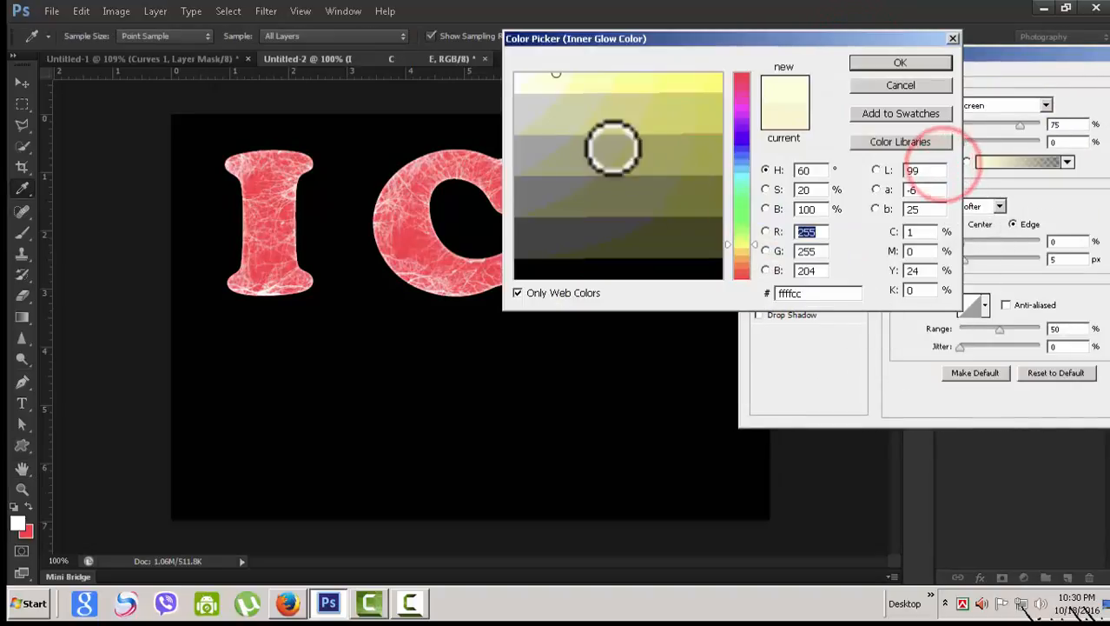
left_click(738, 174)
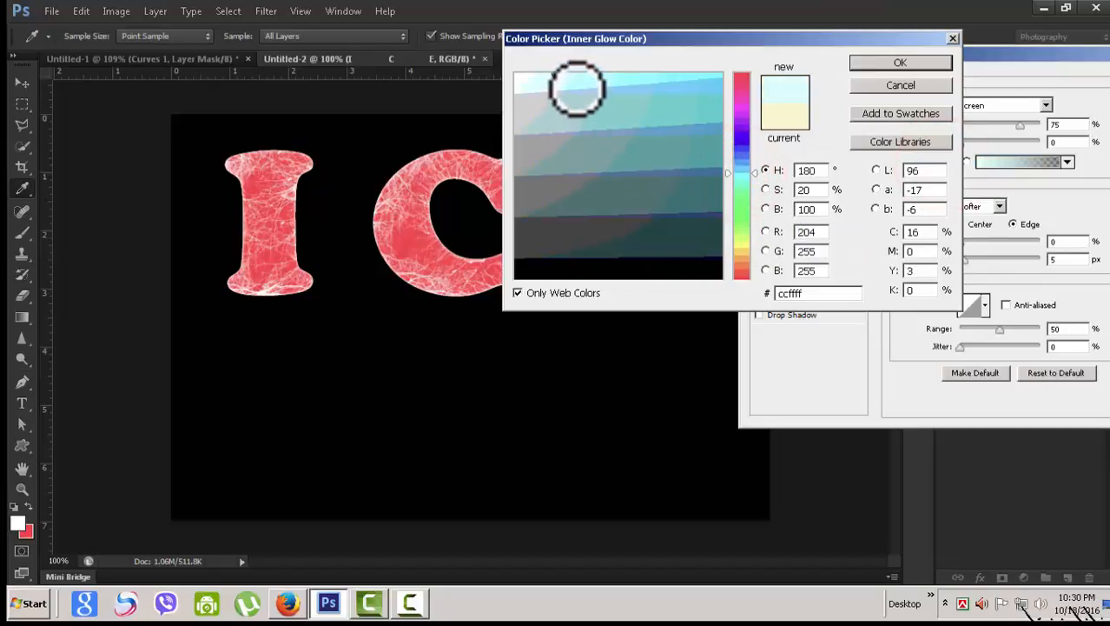
left_click(553, 80)
left_click(900, 62)
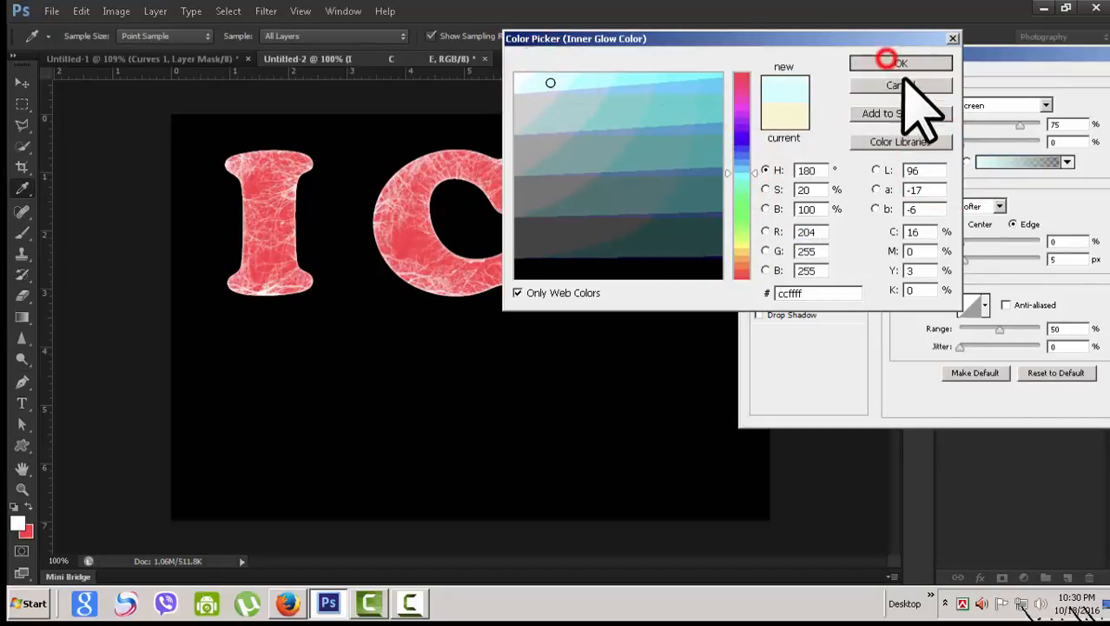
Set the Inner Glow to 78% opacity, 13% choke and 16 px size, and apply the layer style.
left_click_drag(1020, 124, 1062, 124)
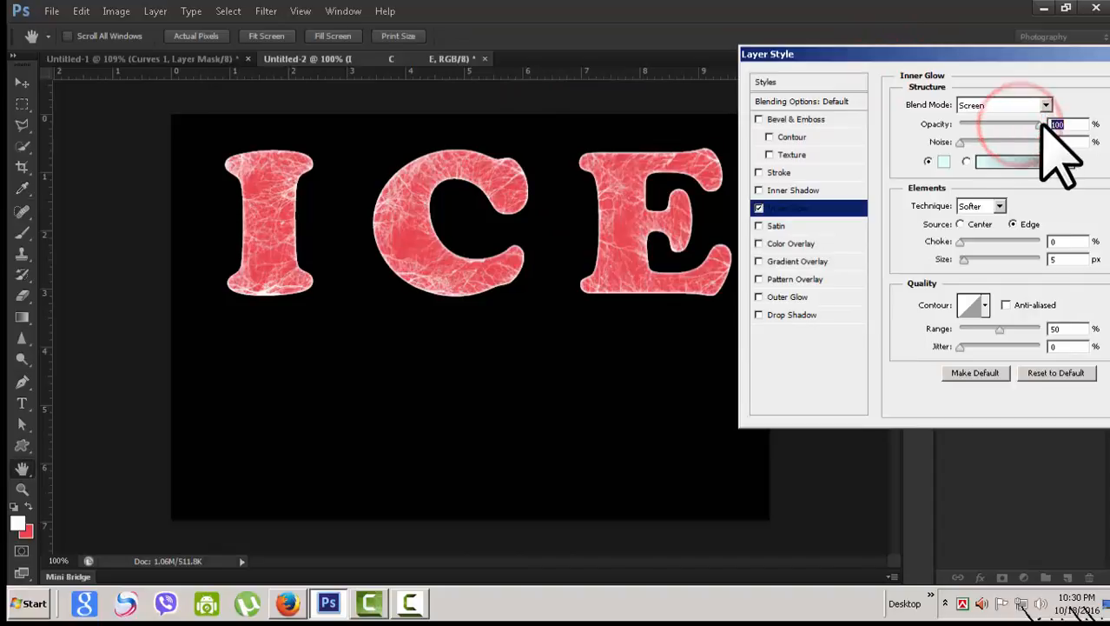
mouse_move(966, 259)
left_mouse_down()
mouse_move(964, 243)
mouse_move(968, 260)
left_mouse_up()
left_click(971, 261)
left_click(970, 243)
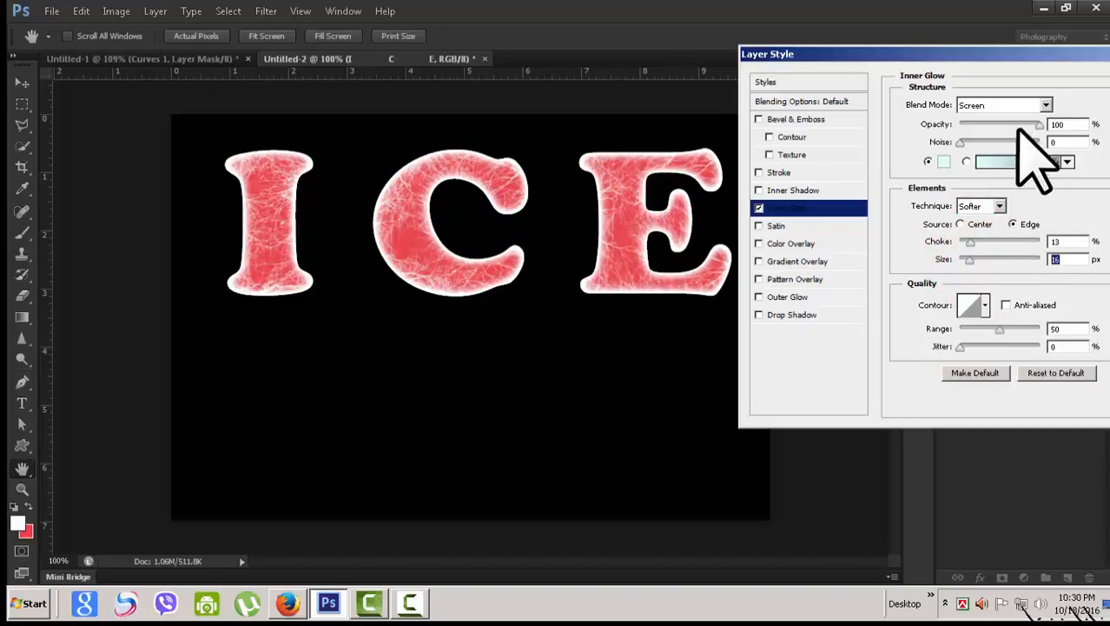
left_click_drag(1037, 126, 1021, 124)
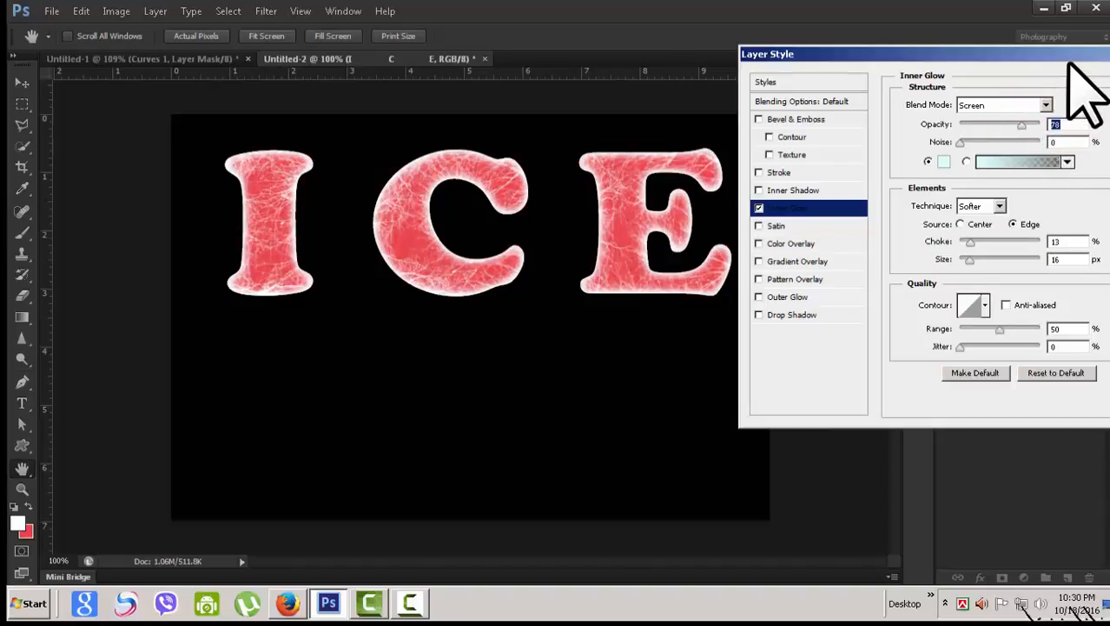
left_click_drag(1069, 56, 986, 60)
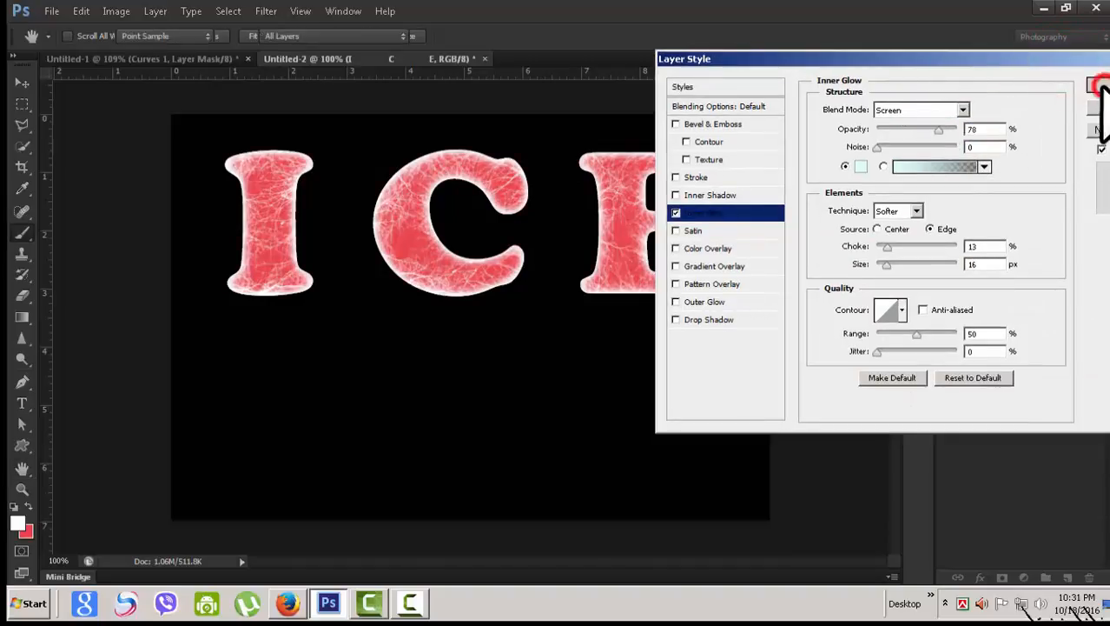
left_click(1097, 87)
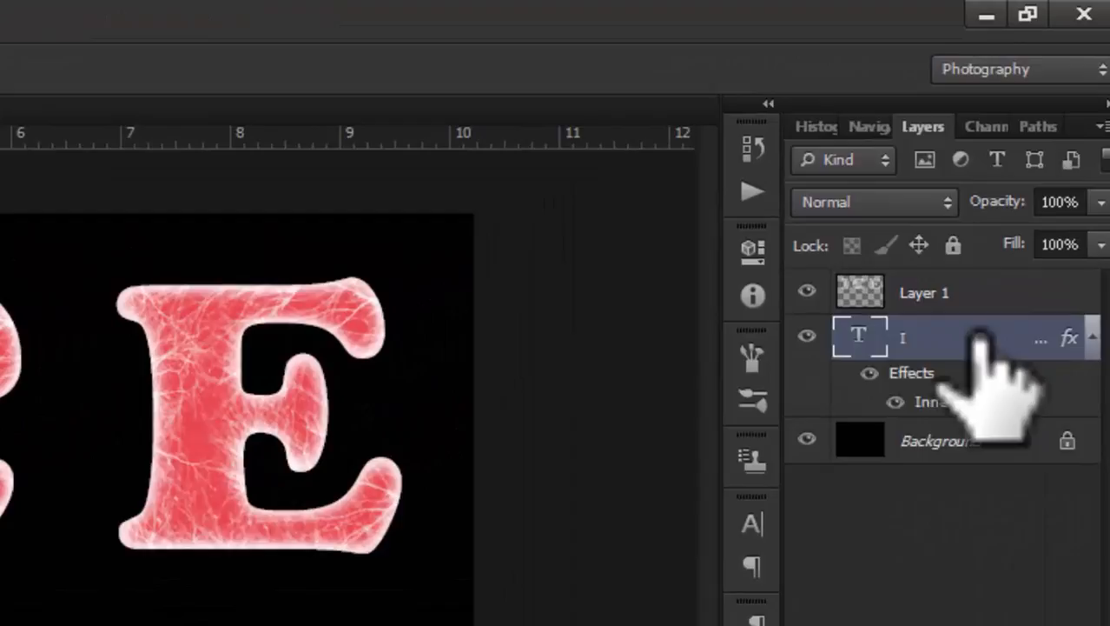
Lower the text layer's fill to 4% and deselect the layer.
left_click(1101, 244)
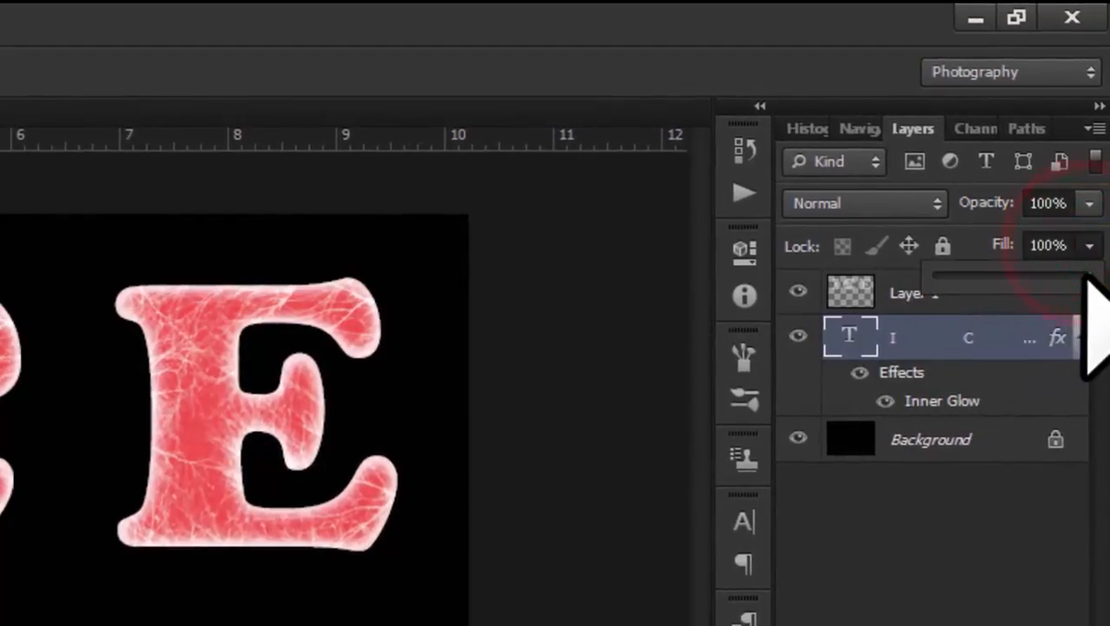
left_click_drag(1085, 278, 941, 287)
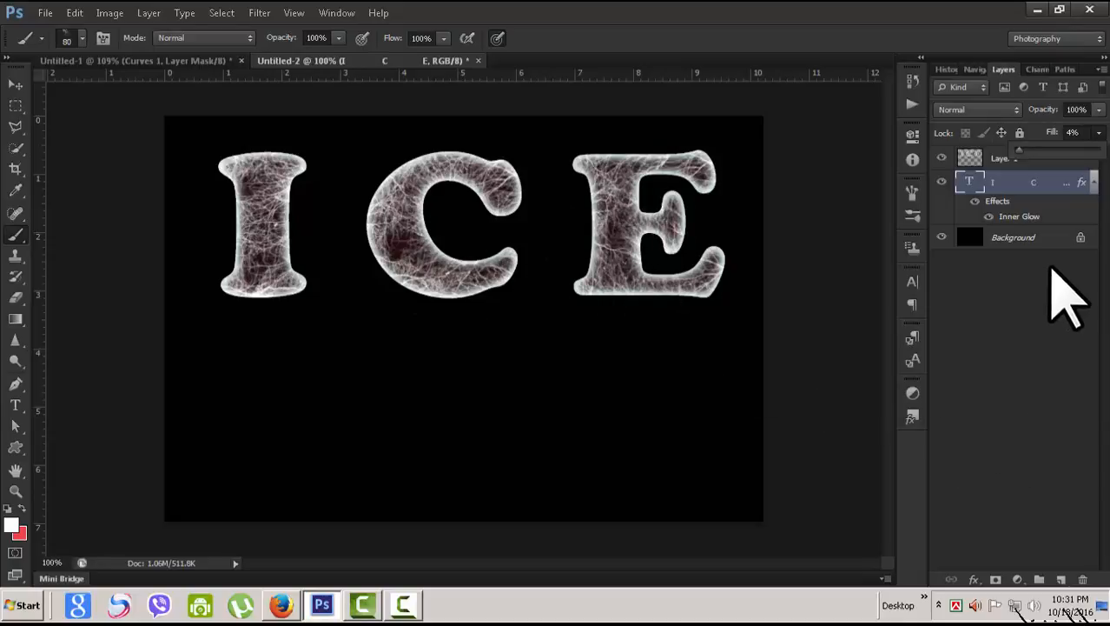
left_click(1049, 352)
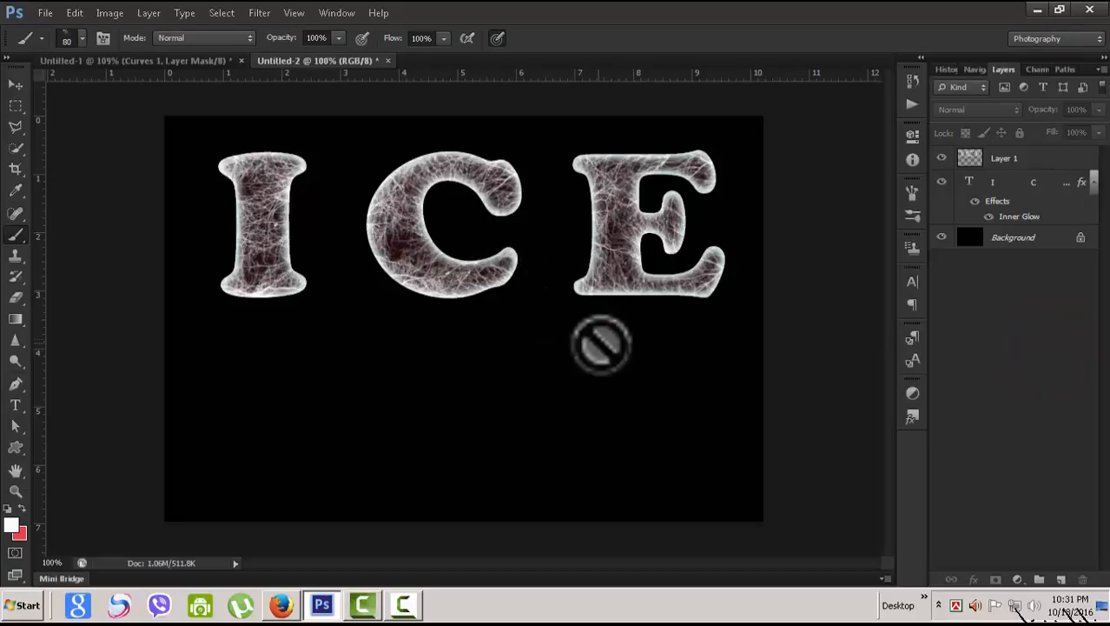
Toggle Layer 1's visibility off and on to check what the branch stamps contribute to the lettering.
left_click(1058, 165)
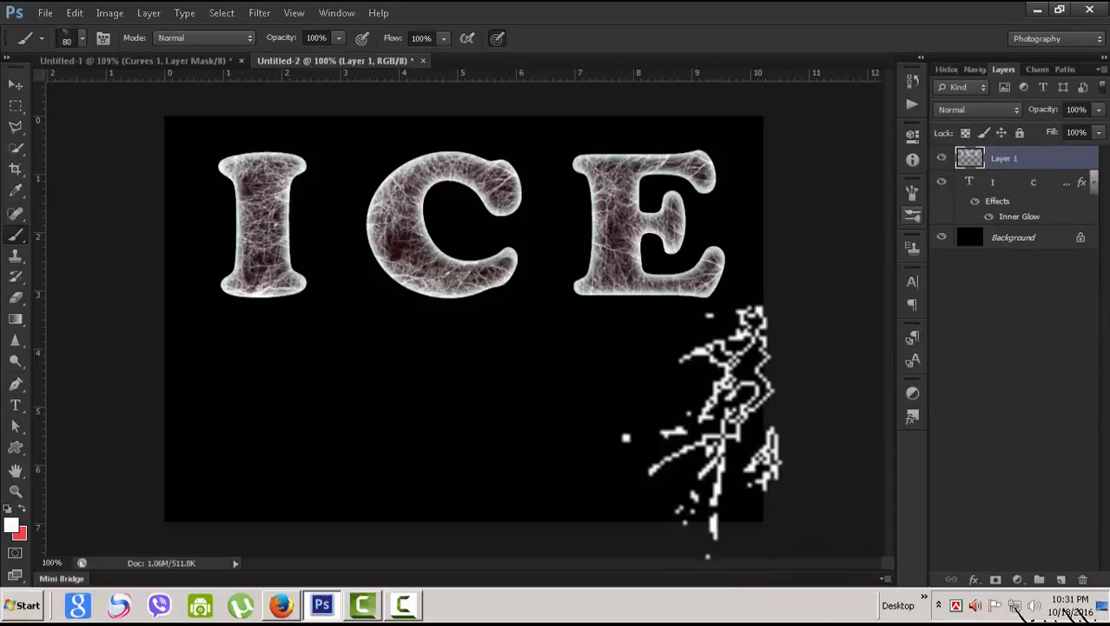
left_click(15, 84)
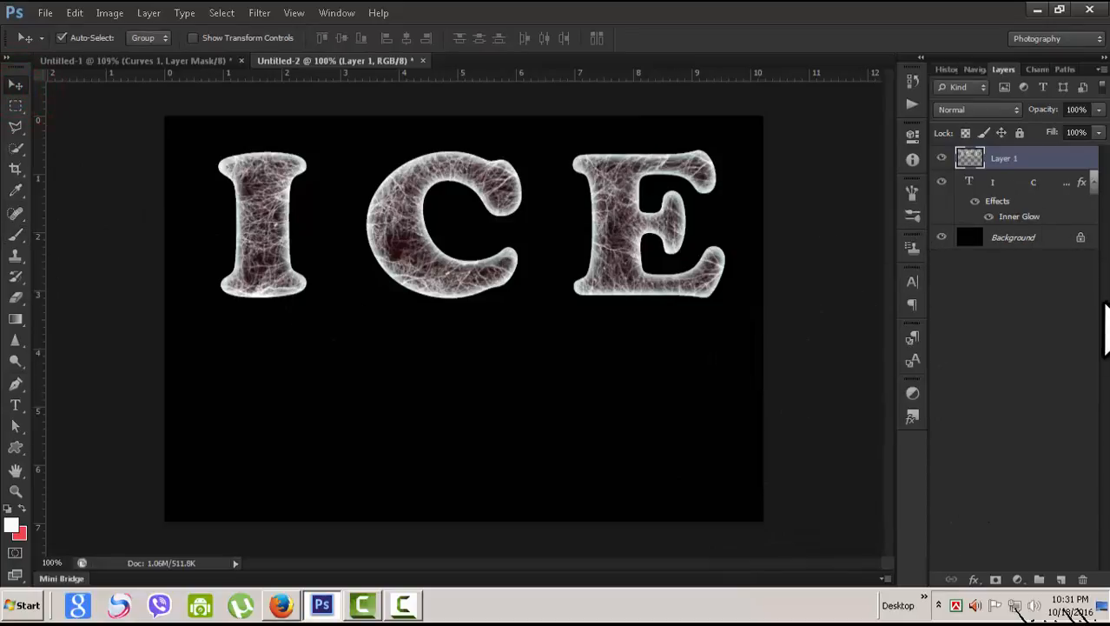
left_click(942, 158)
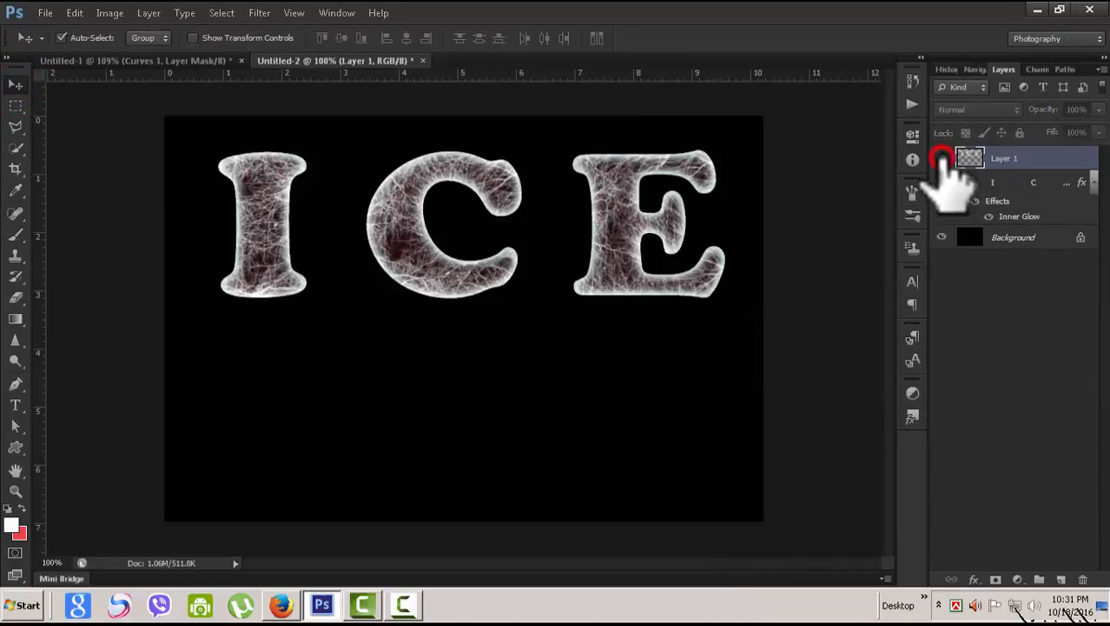
left_click(942, 158)
Choose the Soft Round brush and create a new layer directly above the ICE text layer.
left_click(1009, 185)
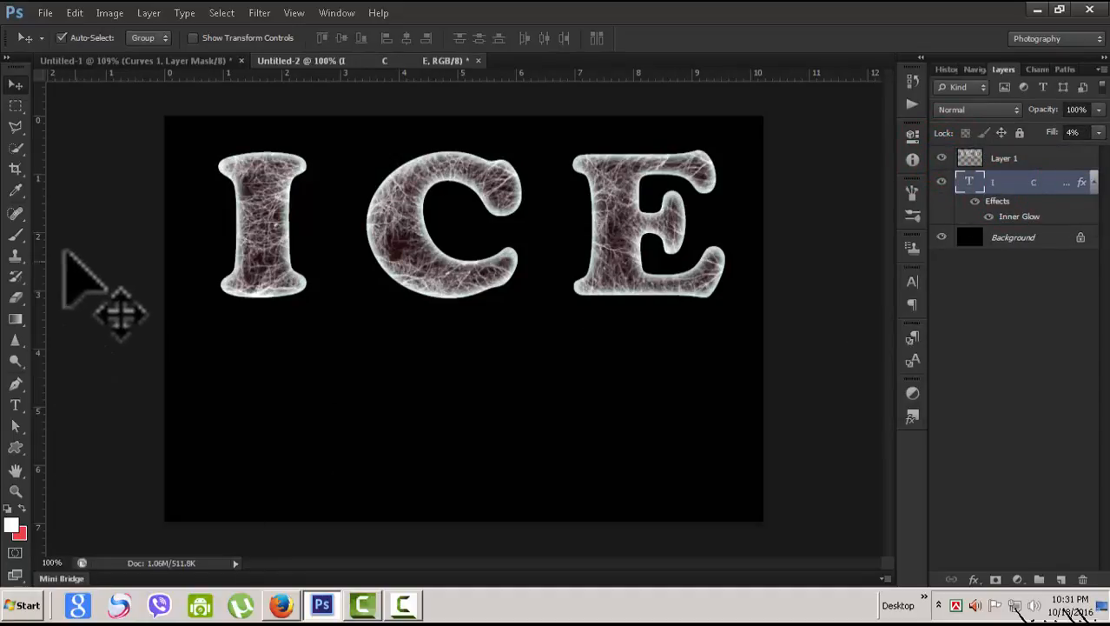
left_click(17, 234)
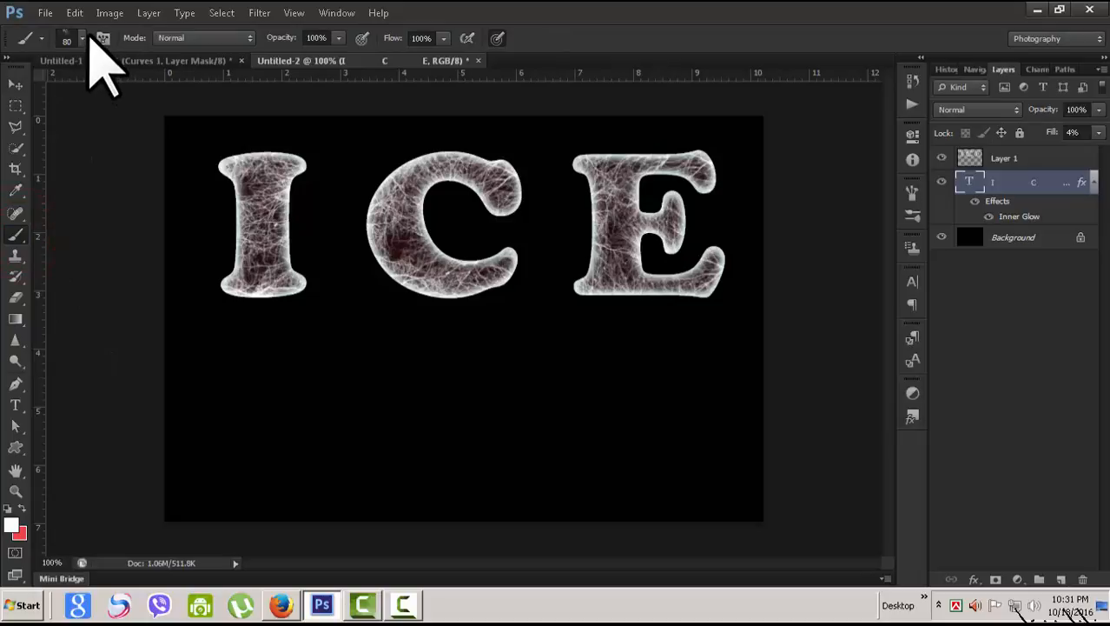
left_click(83, 39)
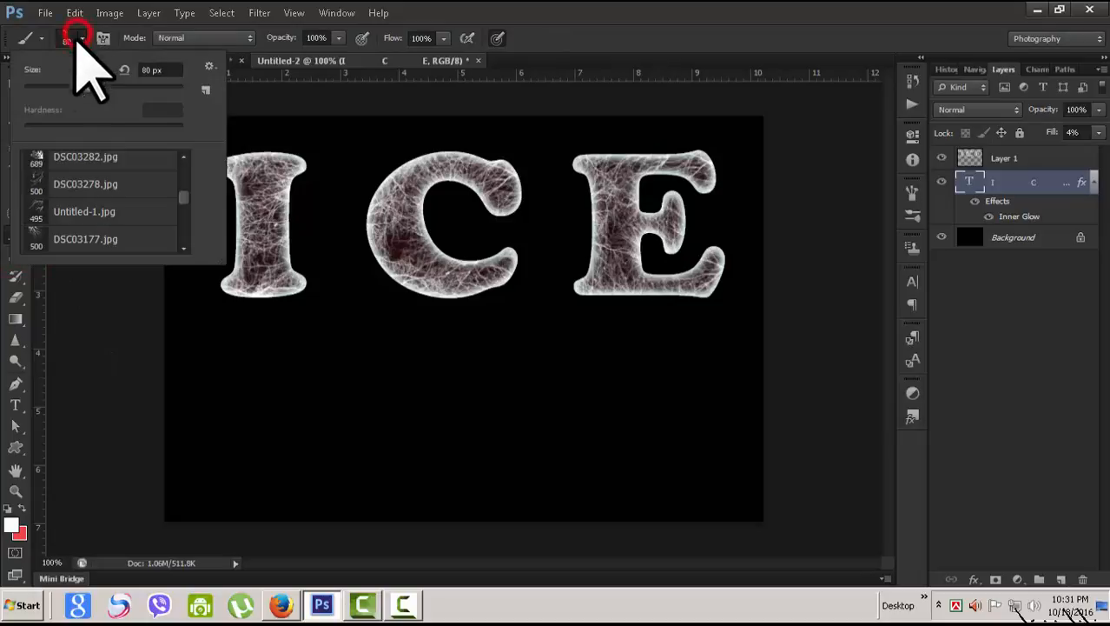
left_click(181, 201)
left_click(174, 163)
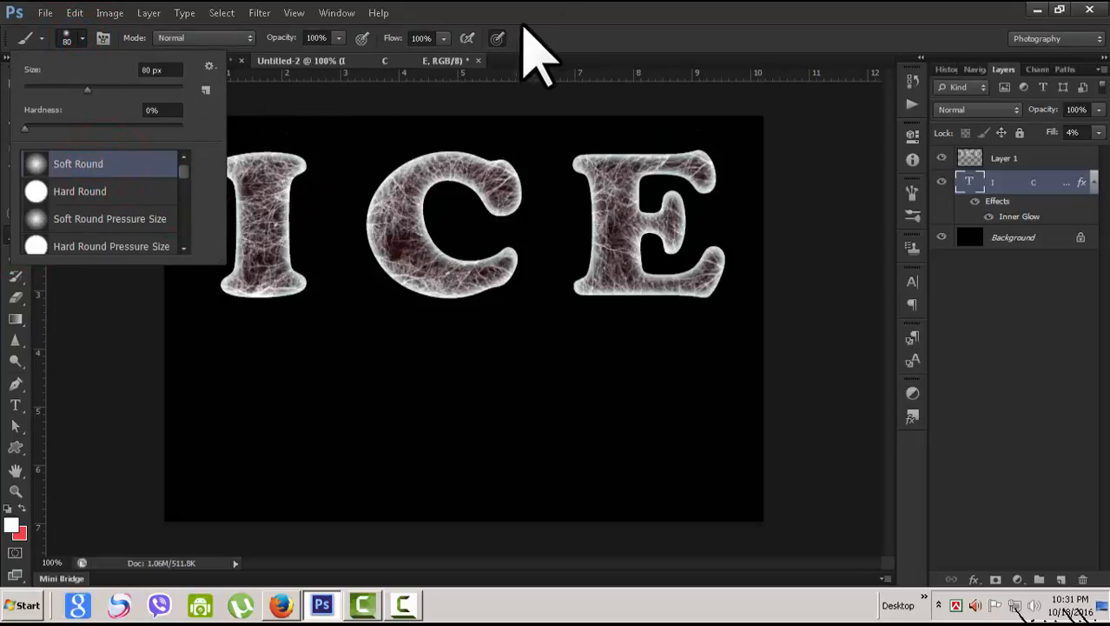
left_click(586, 11)
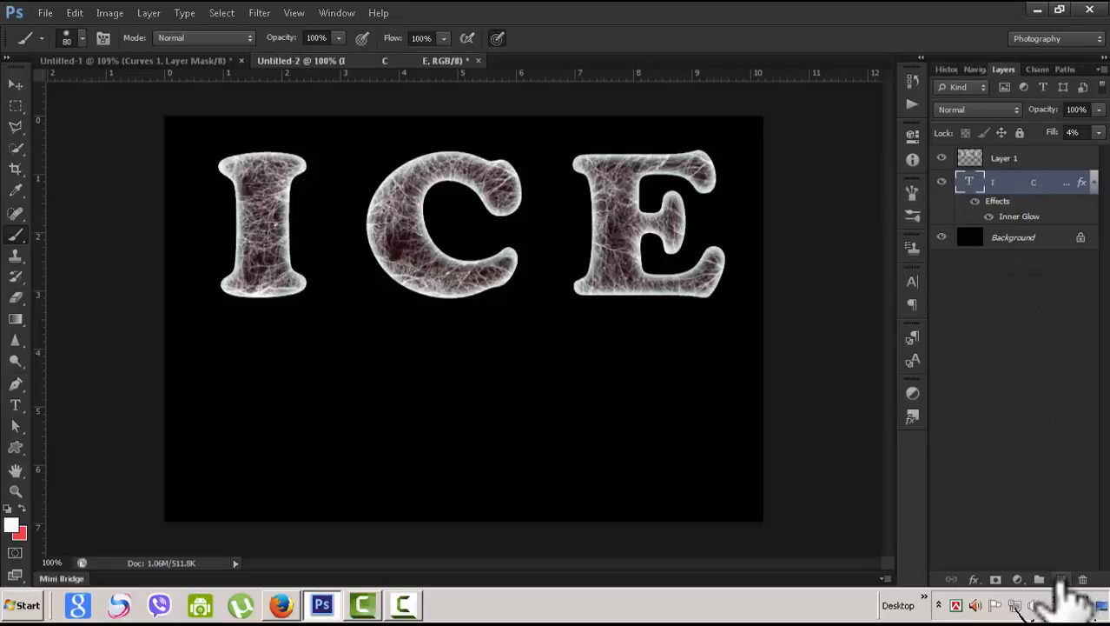
left_click(1061, 580)
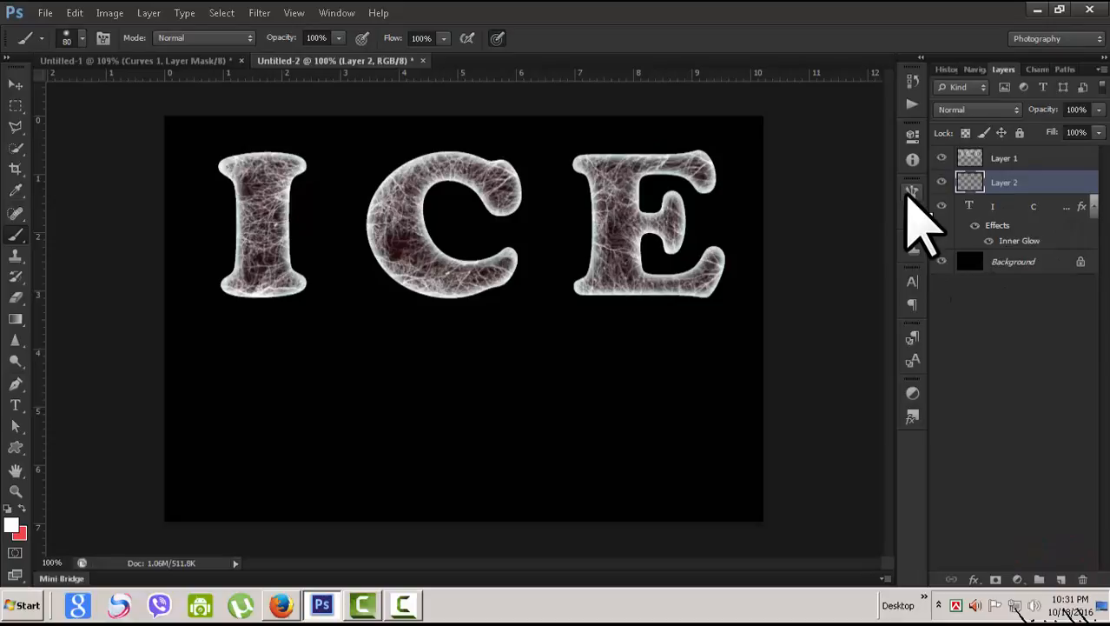
Switch to the Hard Round brush and set its size to 11 px and spacing to 94%.
left_click(909, 191)
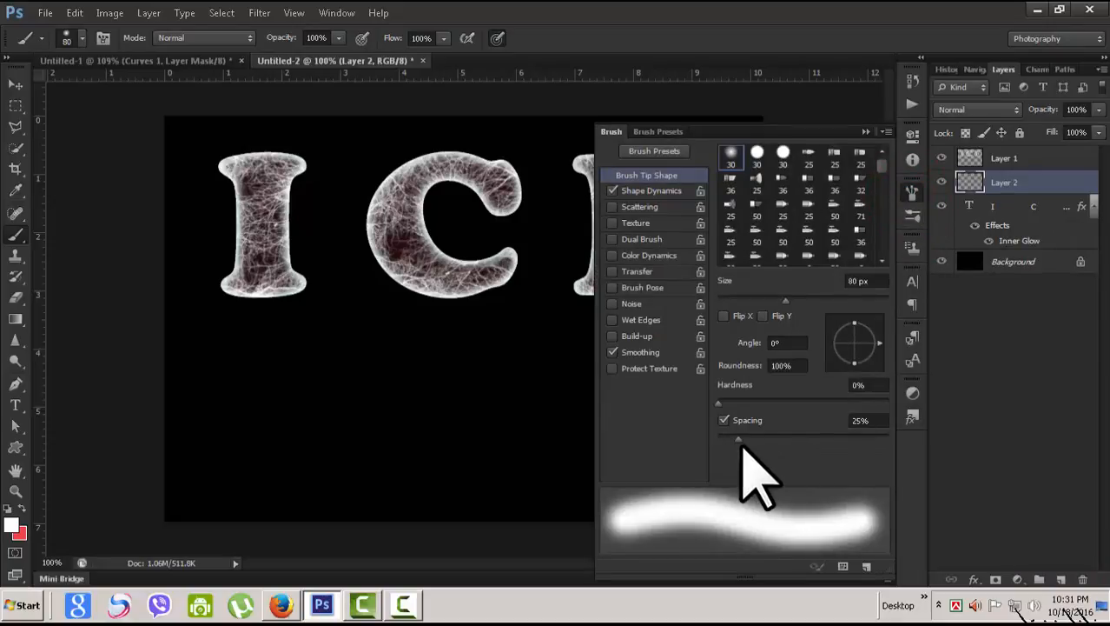
left_click_drag(737, 439, 780, 439)
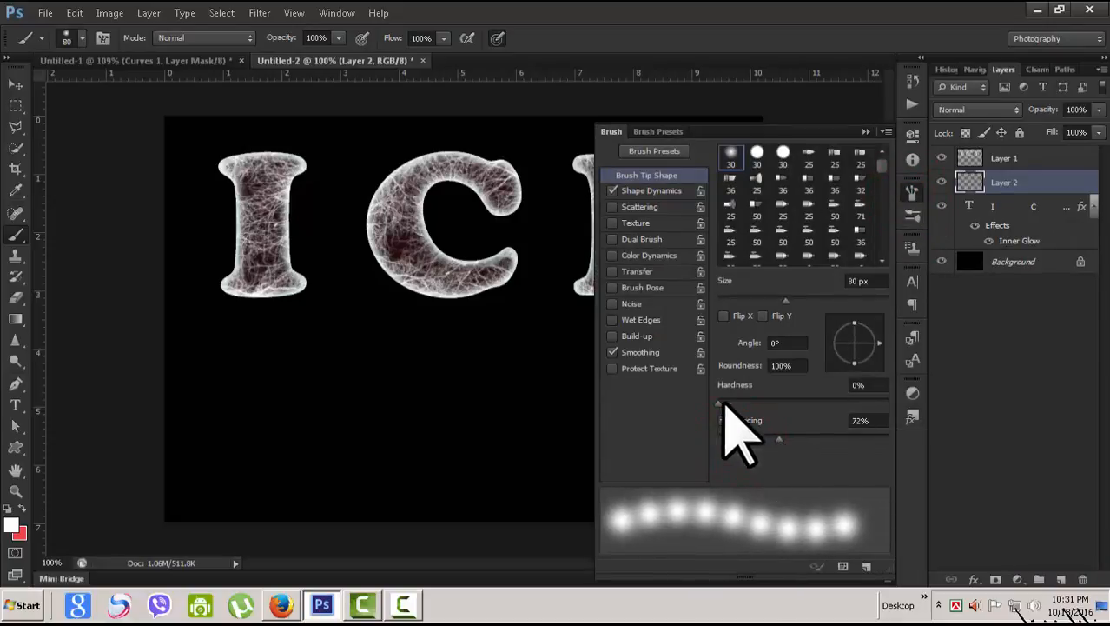
left_click(84, 37)
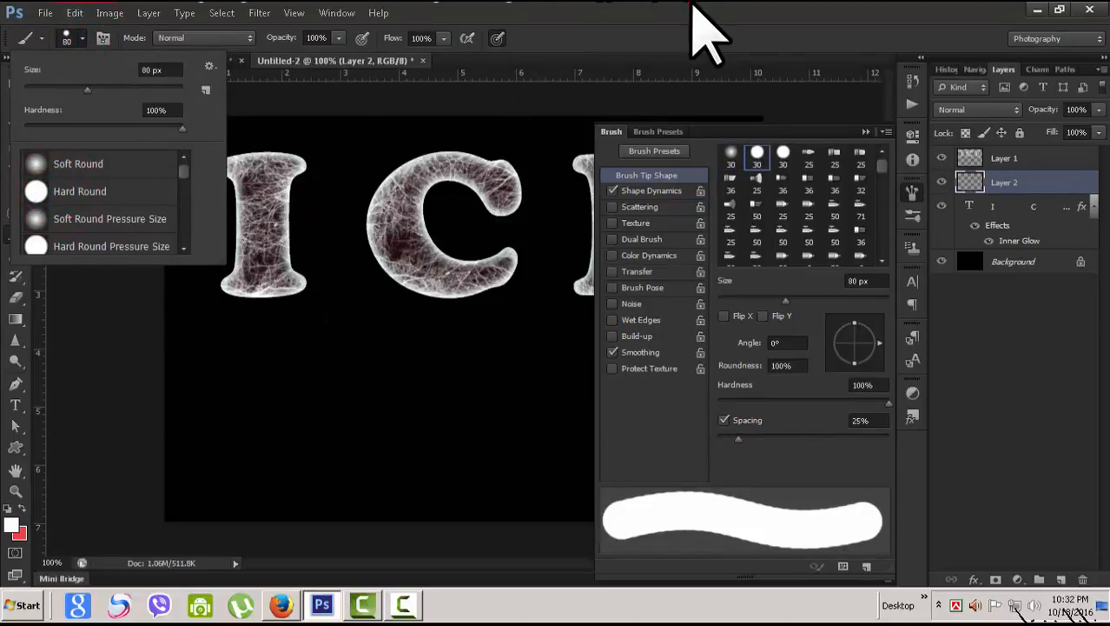
left_click(693, 12)
mouse_move(739, 438)
left_mouse_down()
mouse_move(776, 440)
mouse_move(800, 486)
mouse_move(797, 439)
left_mouse_up()
left_click_drag(787, 300, 725, 301)
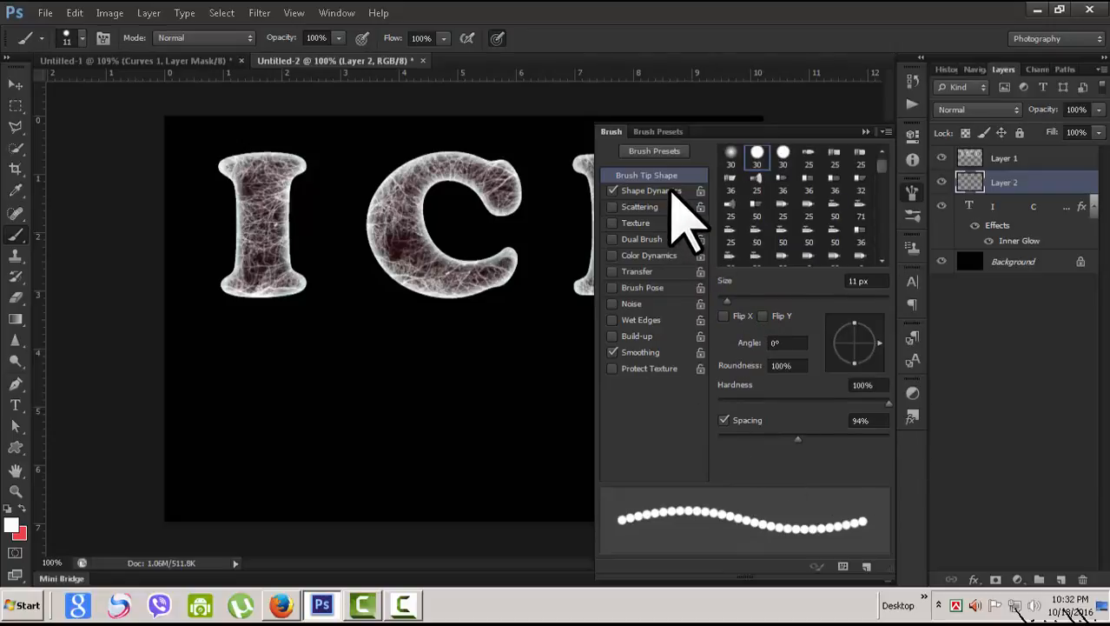
Set the brush's Shape Dynamics to 82% size jitter, 45% roundness jitter and 1% minimum diameter.
left_click(660, 193)
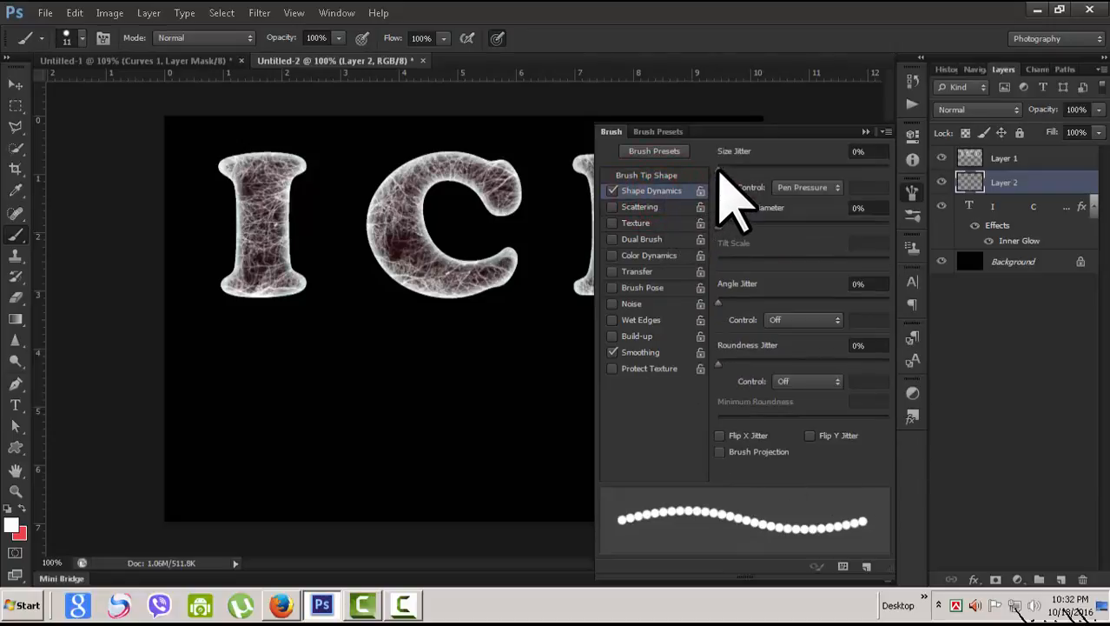
left_click_drag(717, 168, 859, 170)
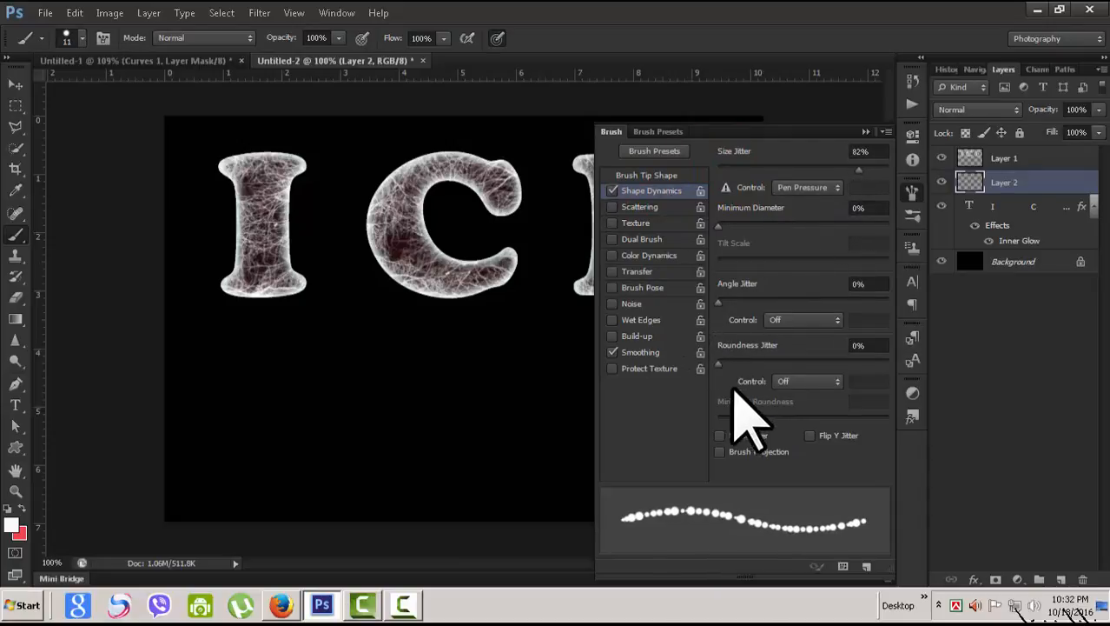
left_click_drag(718, 363, 794, 365)
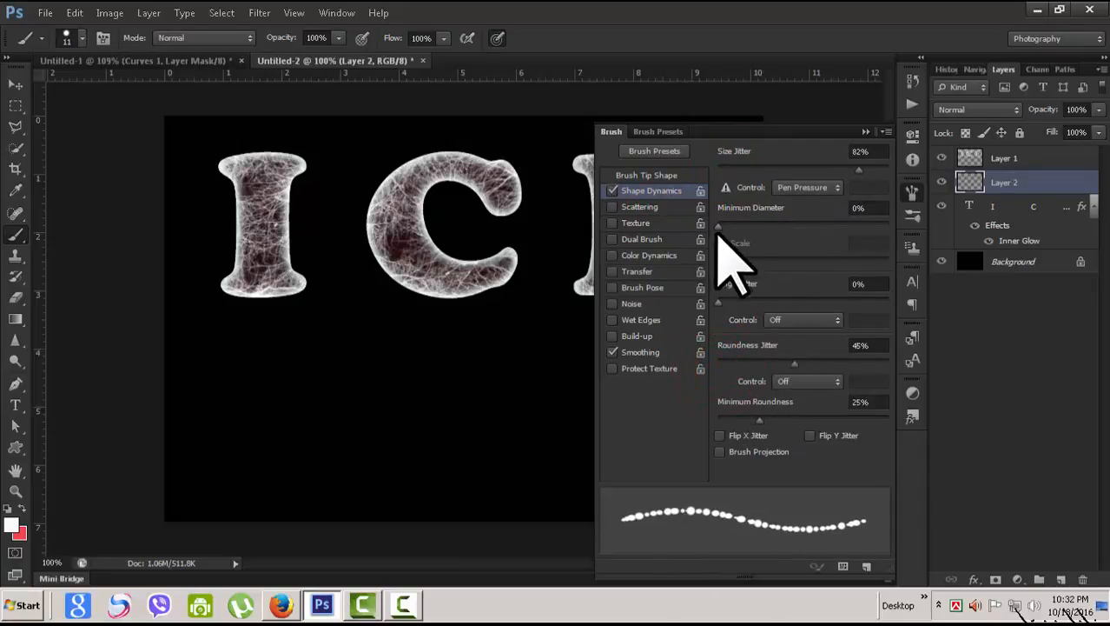
mouse_move(717, 226)
left_mouse_down()
mouse_move(781, 226)
mouse_move(721, 230)
left_mouse_up()
Enable brush Scattering on both axes at 238%, with count 3 and count jitter 23%.
left_click(676, 207)
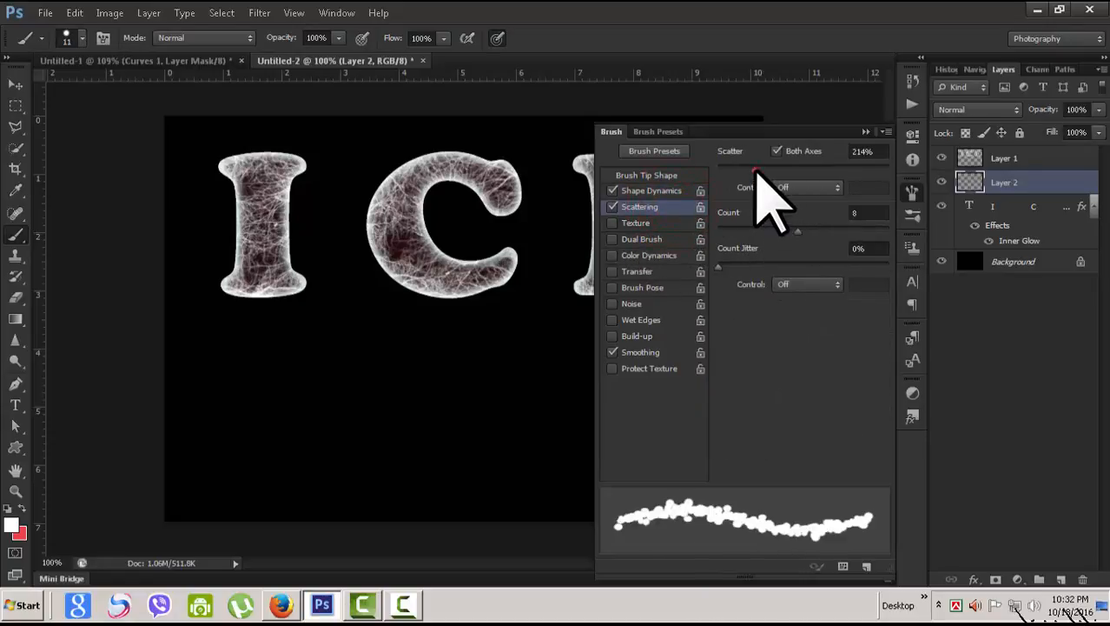
mouse_move(753, 170)
left_mouse_down()
mouse_move(769, 179)
mouse_move(759, 180)
left_mouse_up()
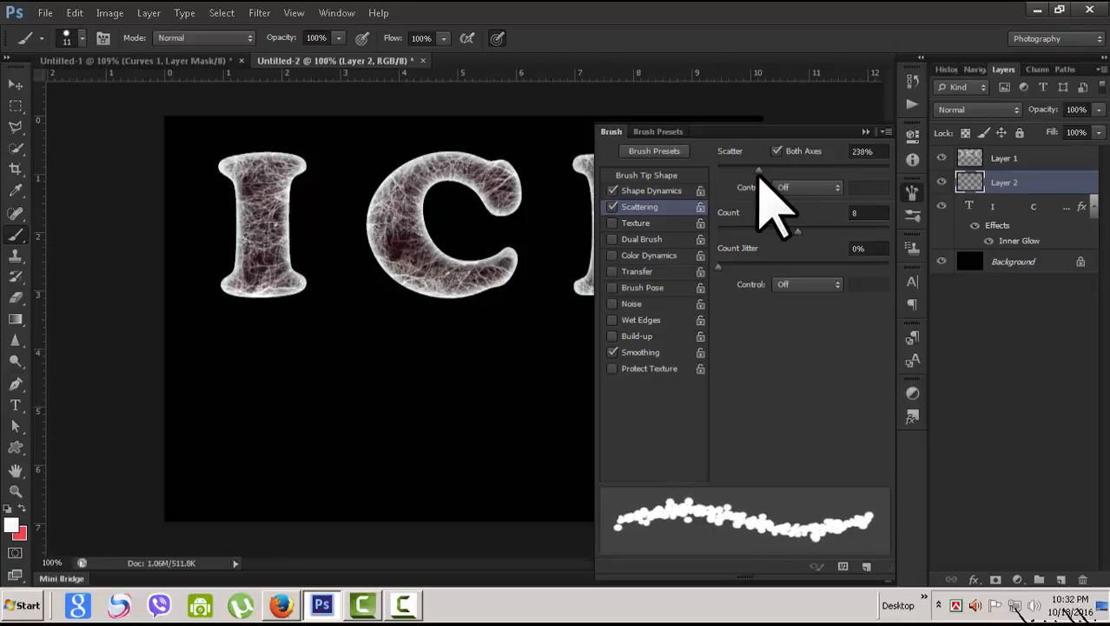
mouse_move(796, 230)
left_mouse_down()
mouse_move(732, 231)
mouse_move(751, 269)
mouse_move(775, 271)
mouse_move(757, 269)
left_mouse_up()
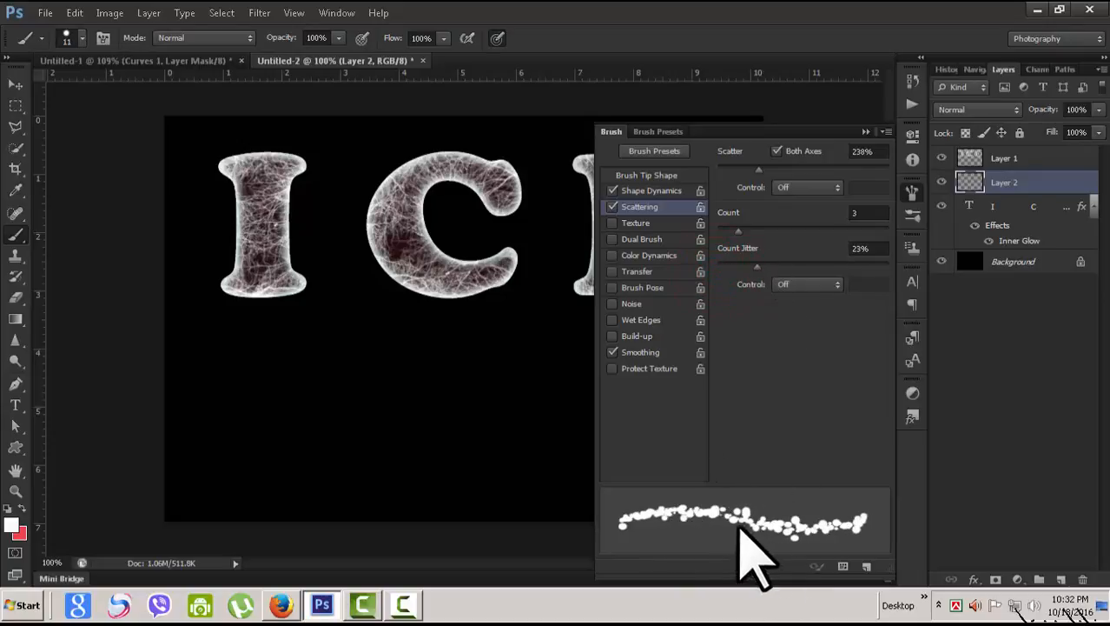
left_click(865, 131)
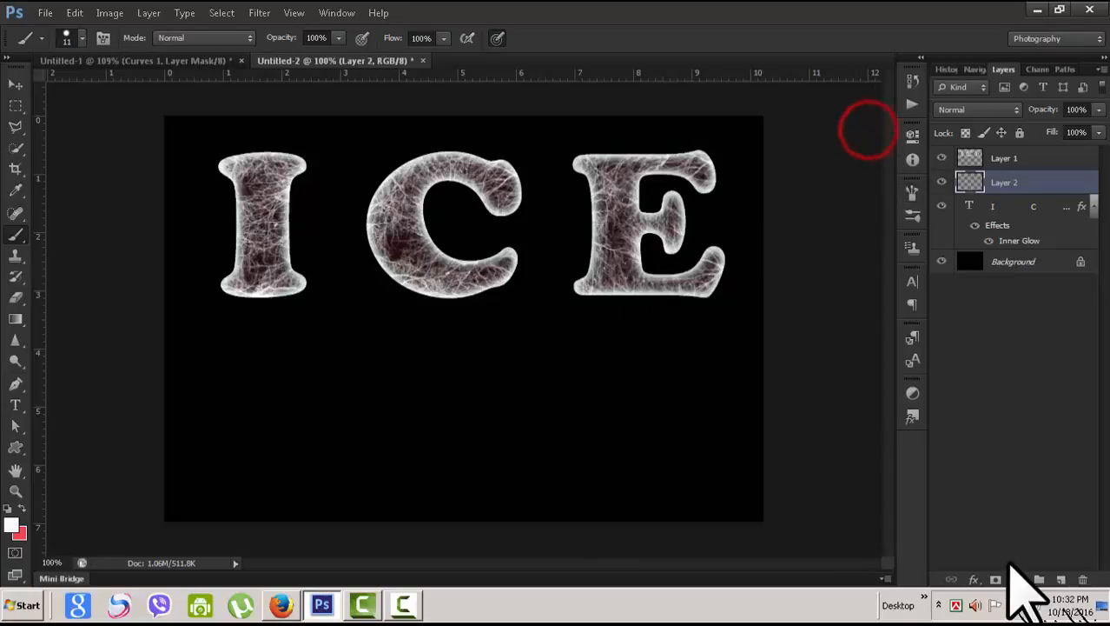
With white as foreground colour, paint snow clumps on the I's top and base and the C's upper curve and lower lip, at 25 and 15 px.
left_click(12, 525)
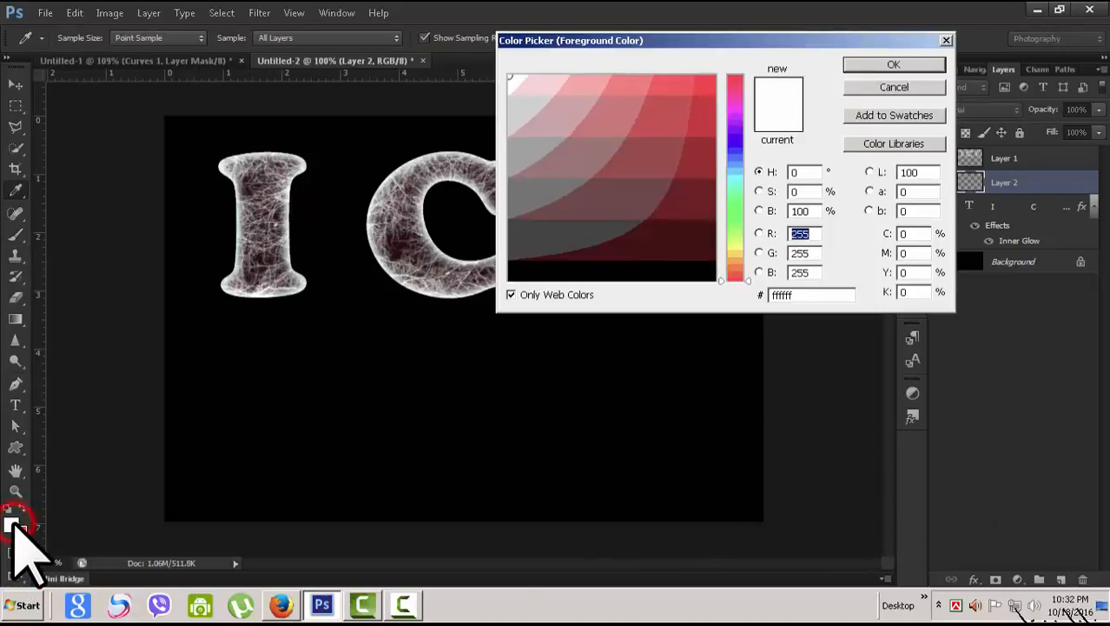
left_click(901, 66)
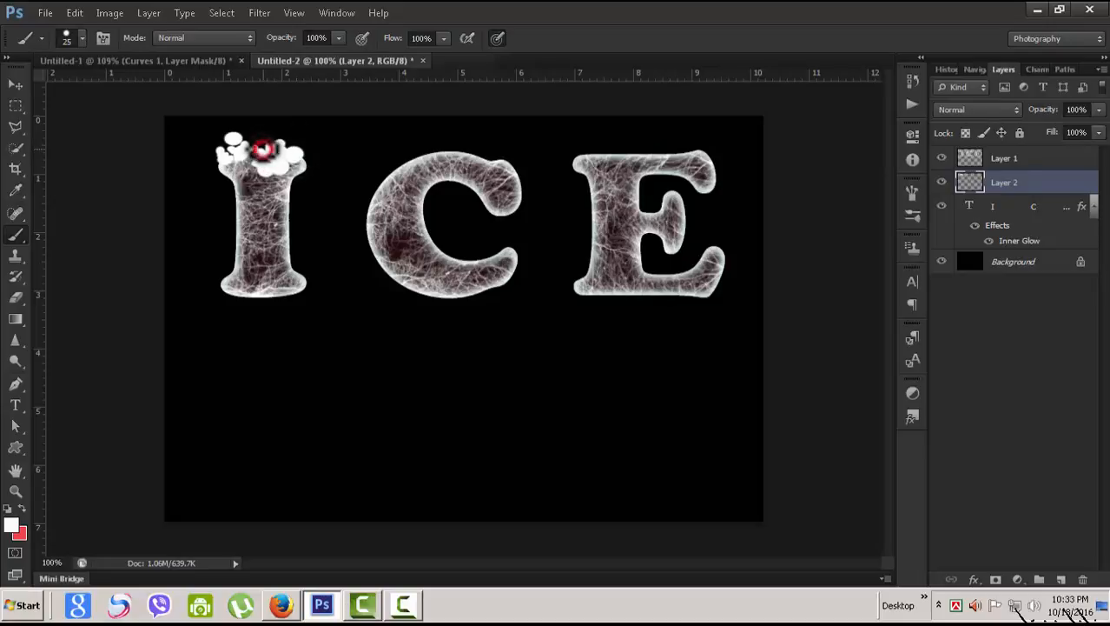
mouse_move(263, 139)
left_mouse_down()
mouse_move(243, 154)
mouse_move(278, 155)
left_mouse_up()
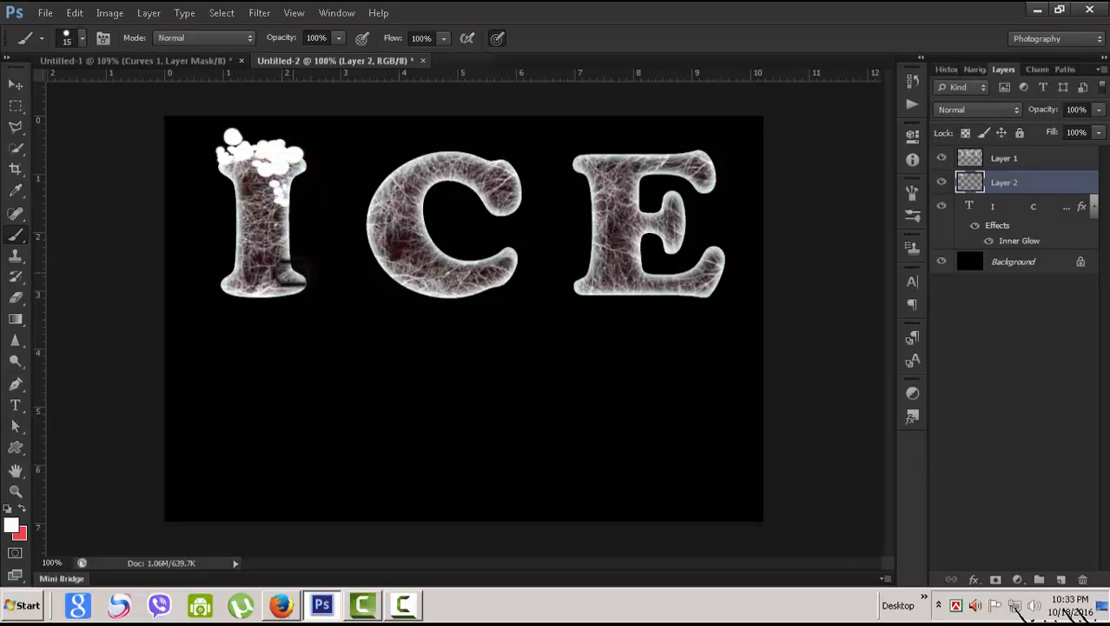
left_click_drag(304, 282, 308, 289)
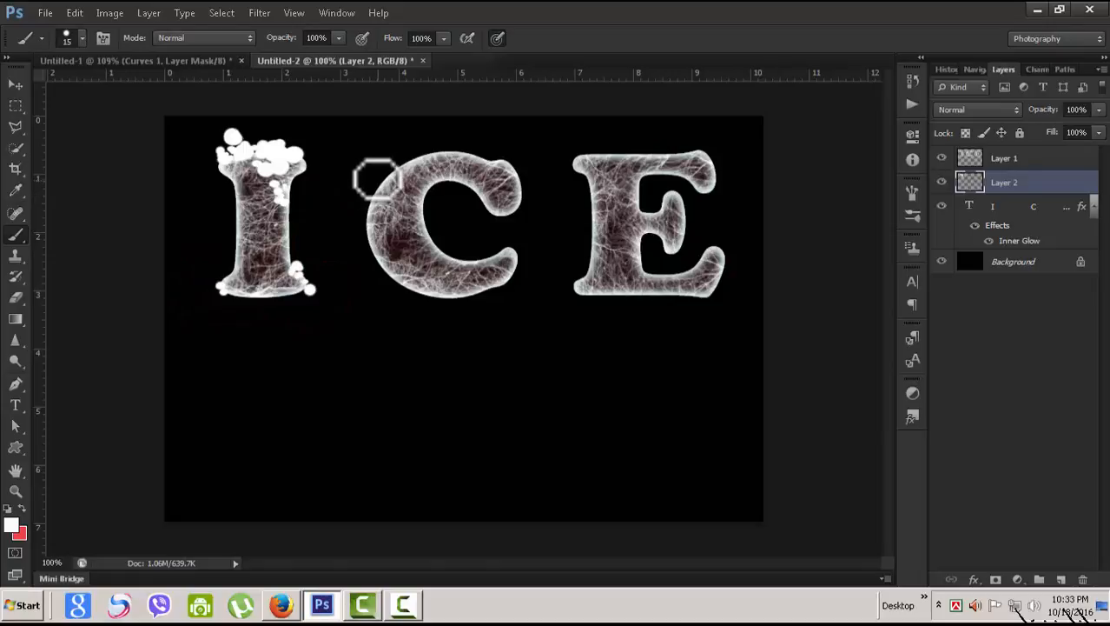
left_click_drag(402, 156, 426, 155)
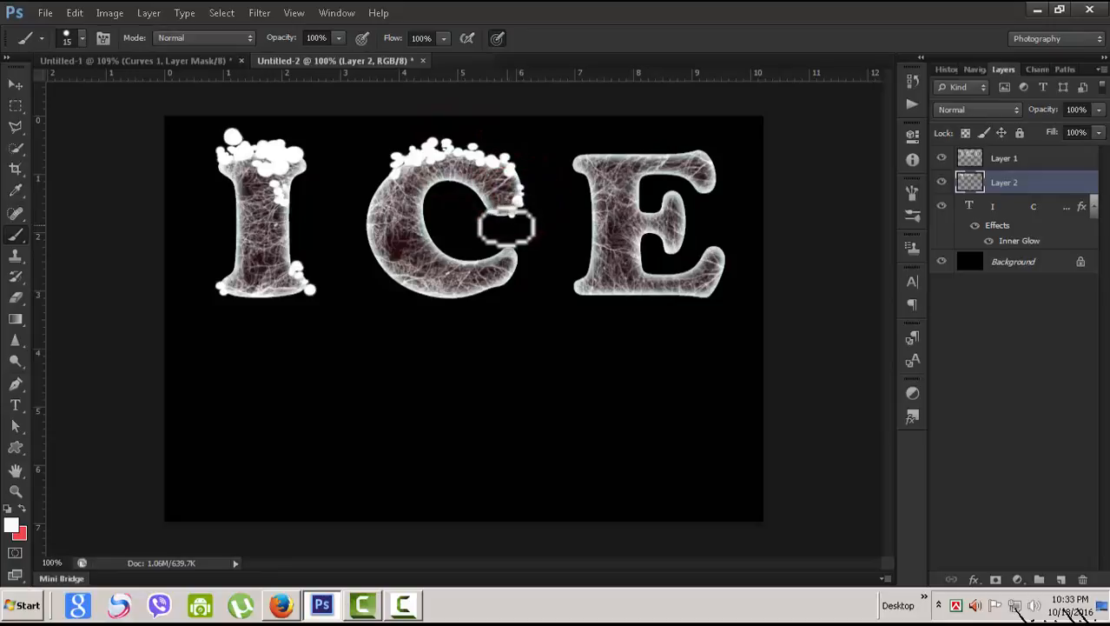
left_click_drag(507, 227, 493, 256)
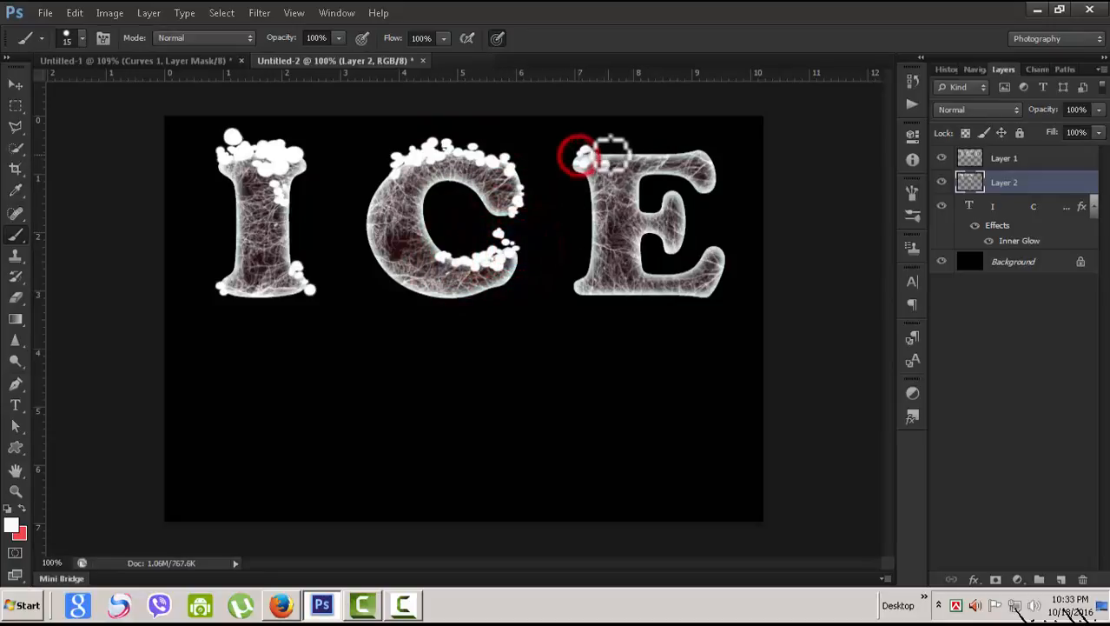
Paint snow clumps with the 15 px brush along the E's top edge, middle arm and lower arm.
left_click_drag(610, 152, 662, 154)
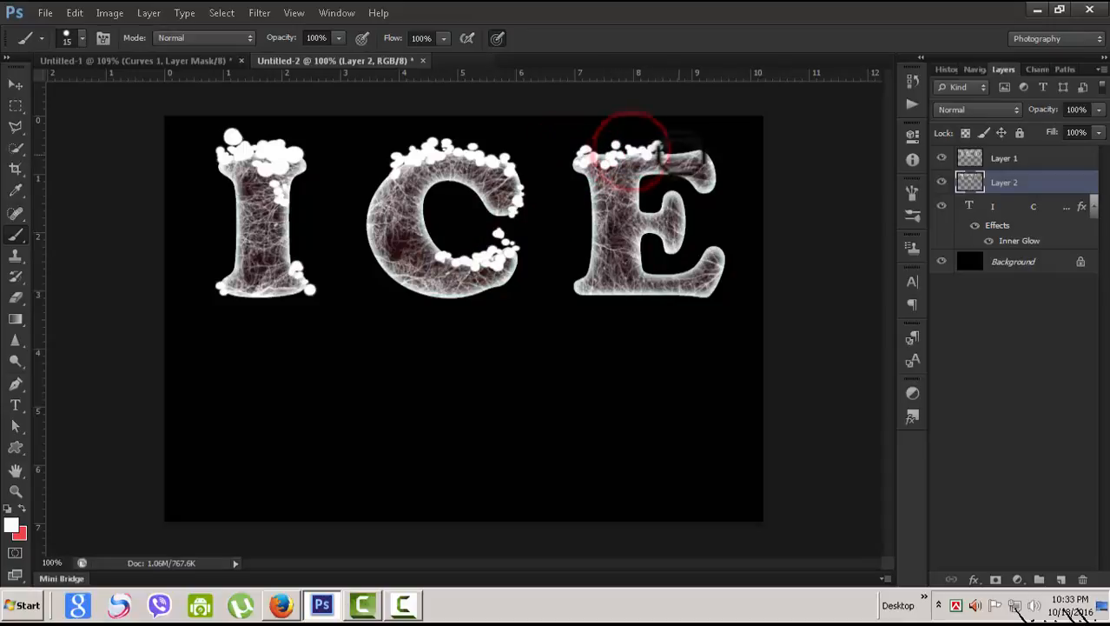
left_click(669, 153)
left_click(704, 152)
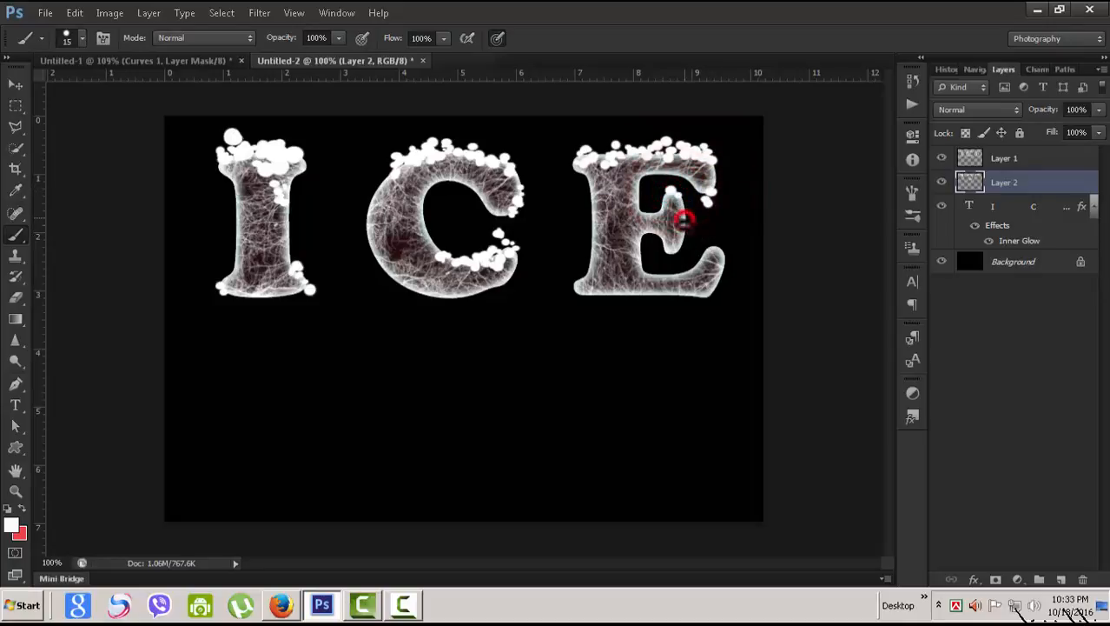
left_click(684, 219)
left_click(703, 250)
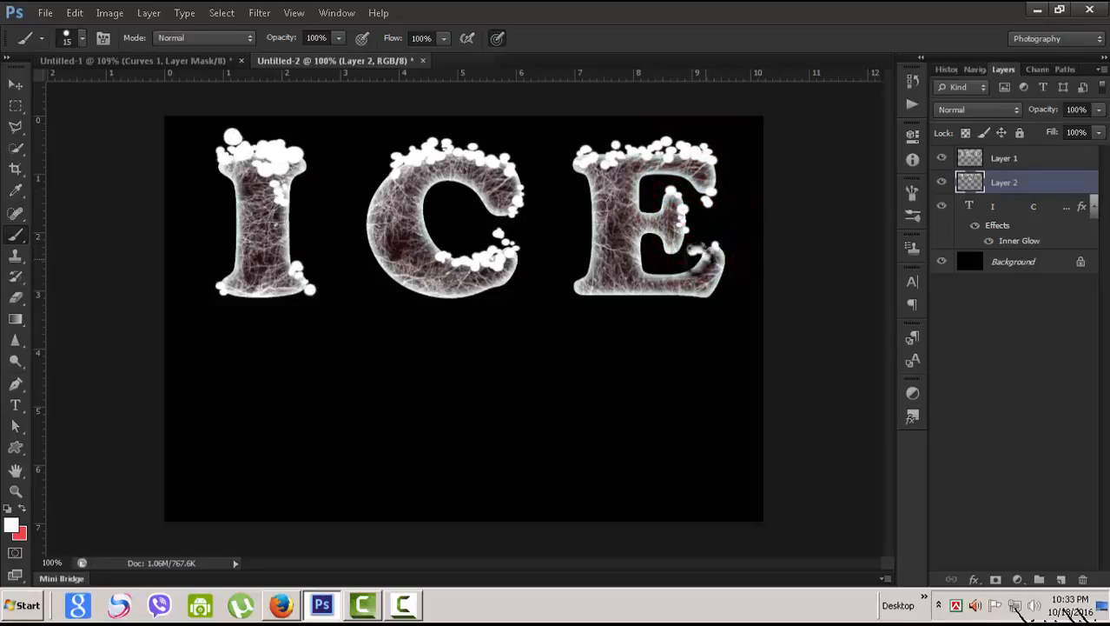
left_click(658, 275)
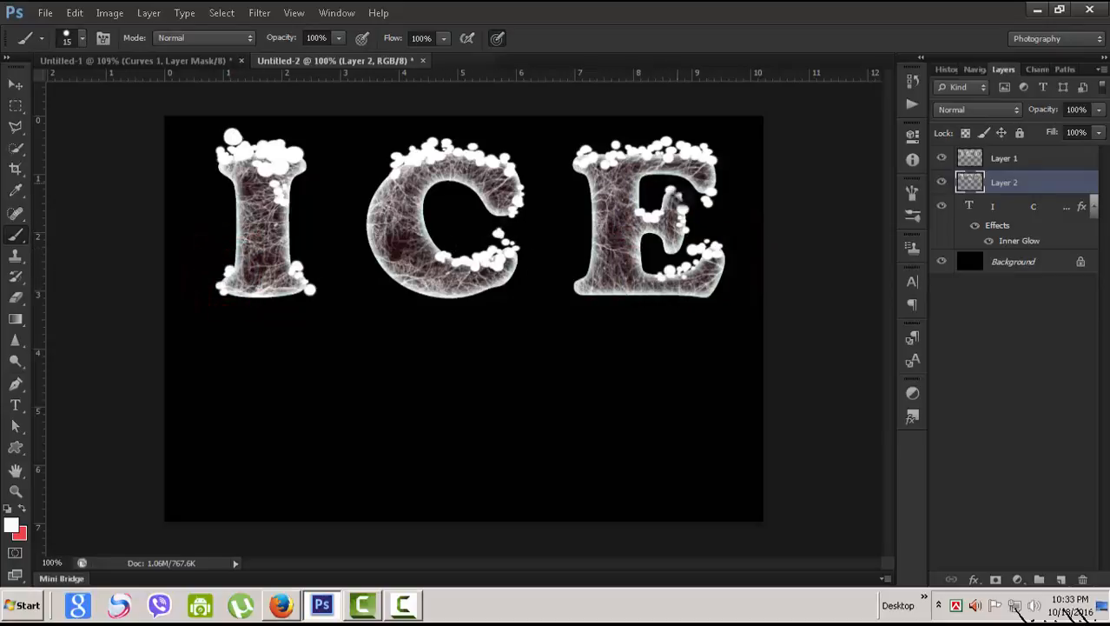
left_click(682, 200)
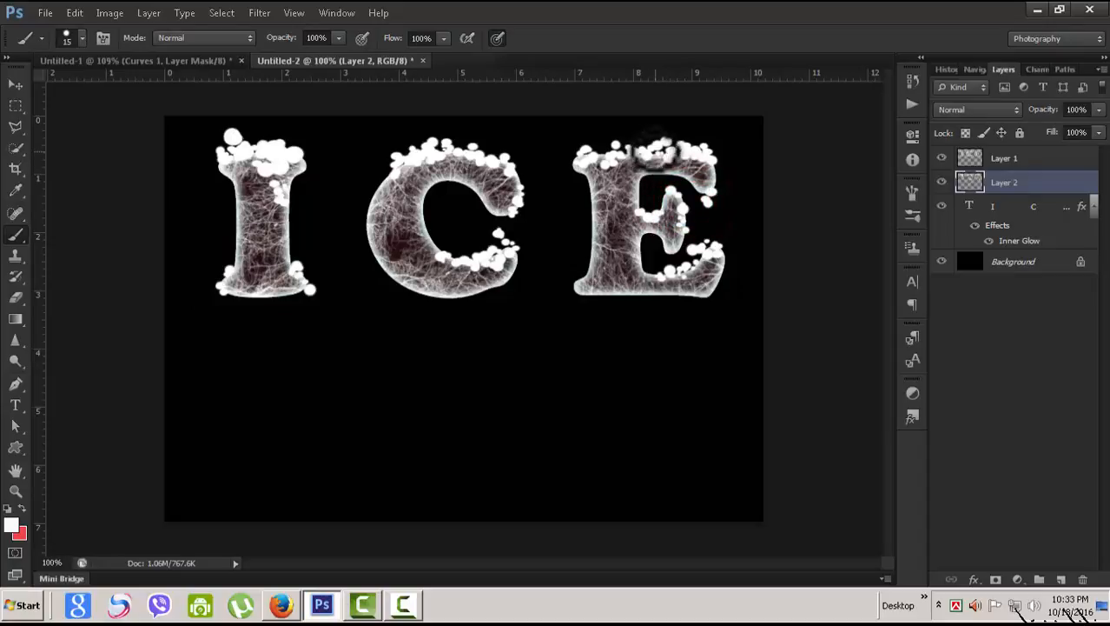
left_click(653, 144)
Enlarge the brush to 20 px and paint a bank of snow beneath the I and the C.
scroll(514, 405, "down", 4)
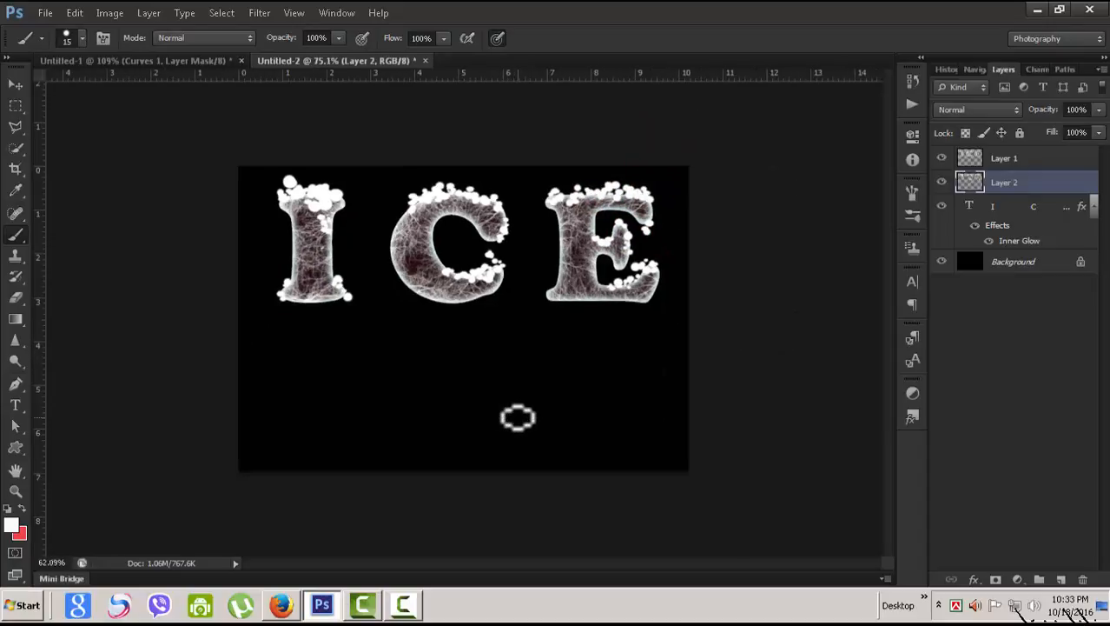
scroll(516, 412, "up", 5)
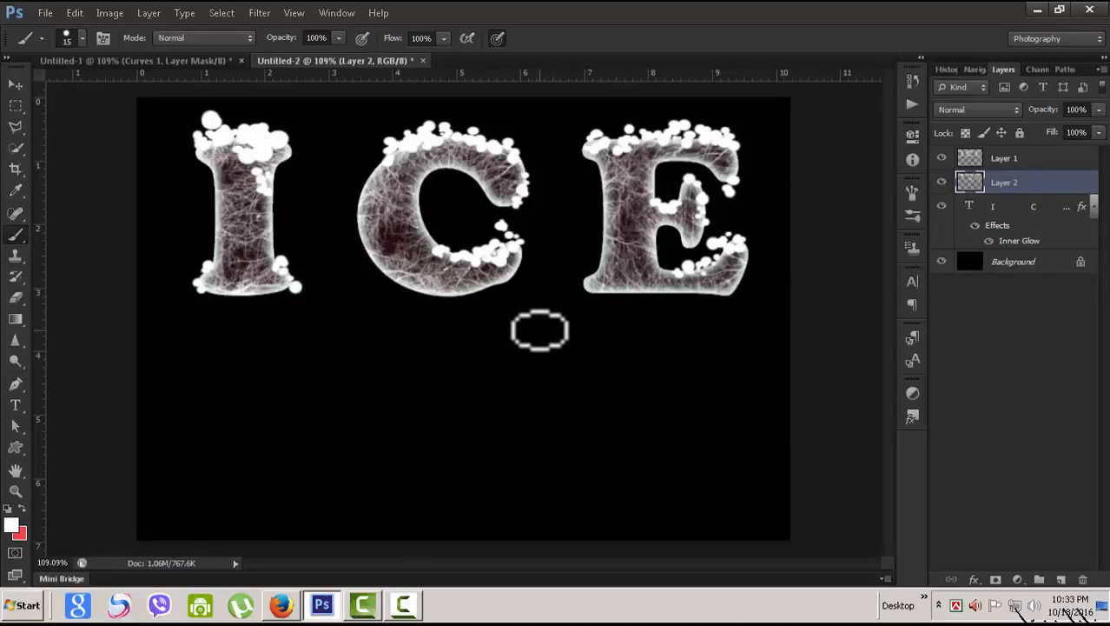
key("bracketright")
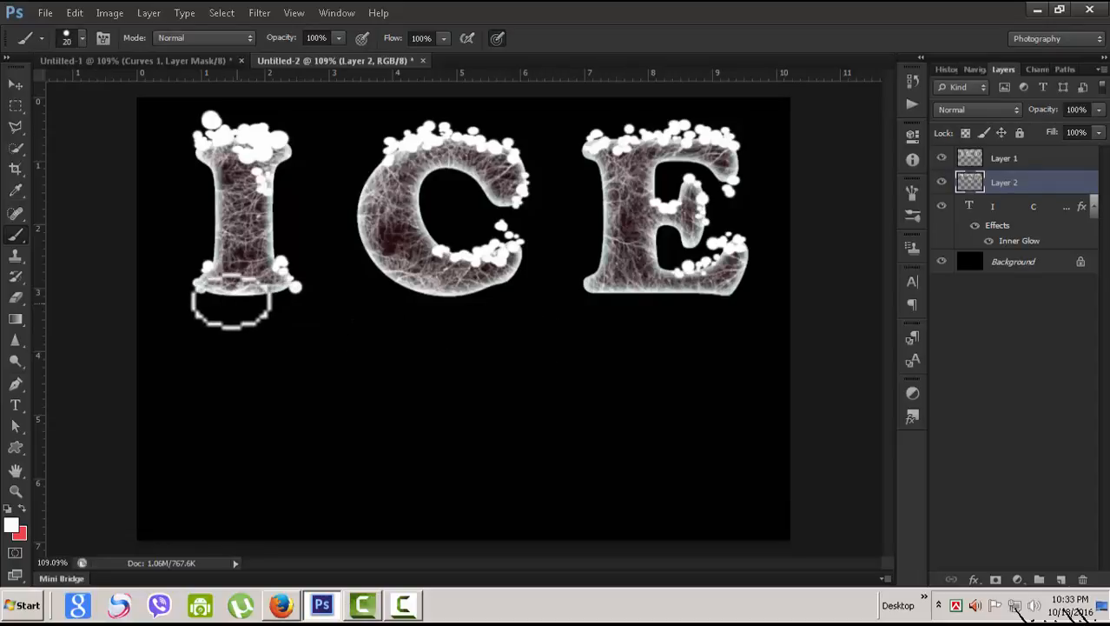
left_click(210, 300)
left_click_drag(216, 300, 372, 297)
mouse_move(302, 297)
left_mouse_down()
mouse_move(441, 298)
mouse_move(398, 280)
mouse_move(448, 306)
left_mouse_up()
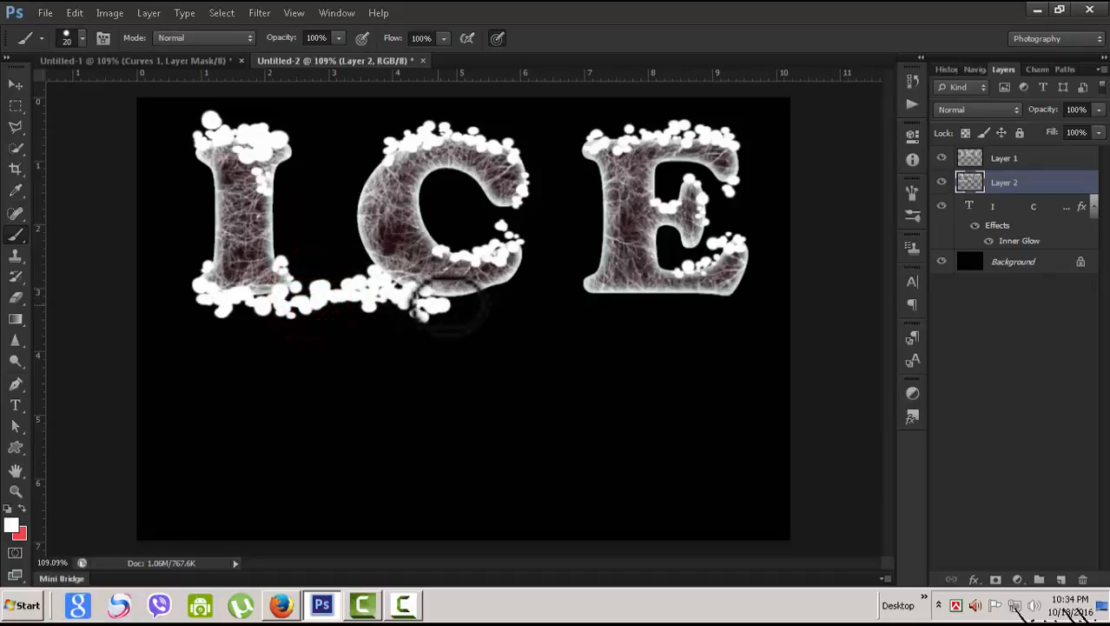
mouse_move(532, 291)
left_mouse_down()
mouse_move(228, 314)
mouse_move(204, 293)
left_mouse_up()
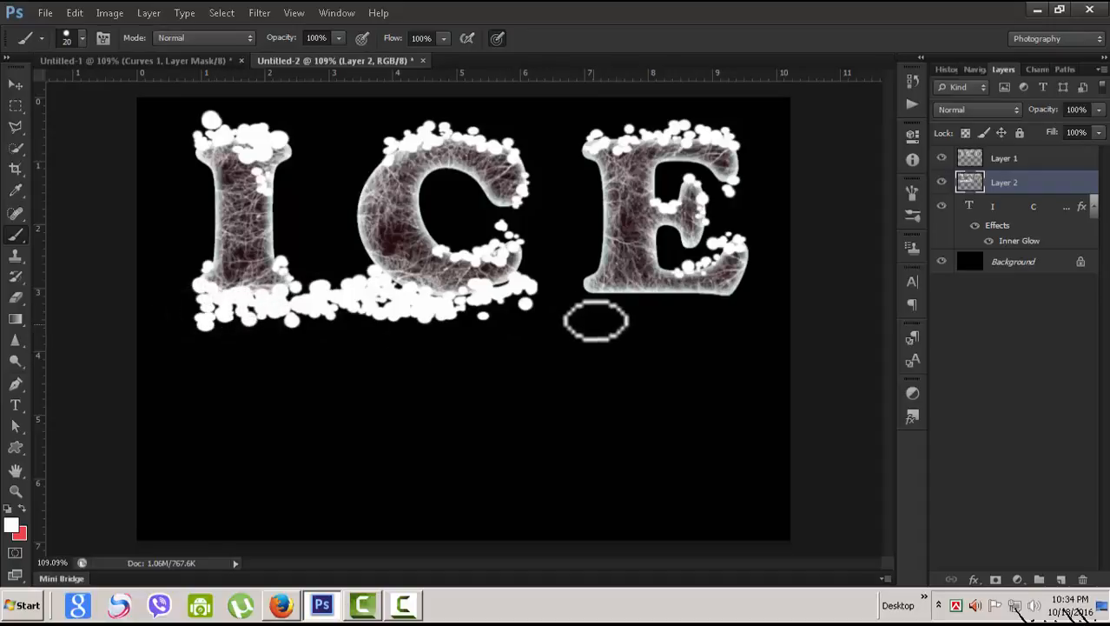
Extend the snow bank beneath the E and fill out its thin spots and both ends.
mouse_move(553, 298)
left_mouse_down()
mouse_move(644, 313)
mouse_move(747, 298)
left_mouse_up()
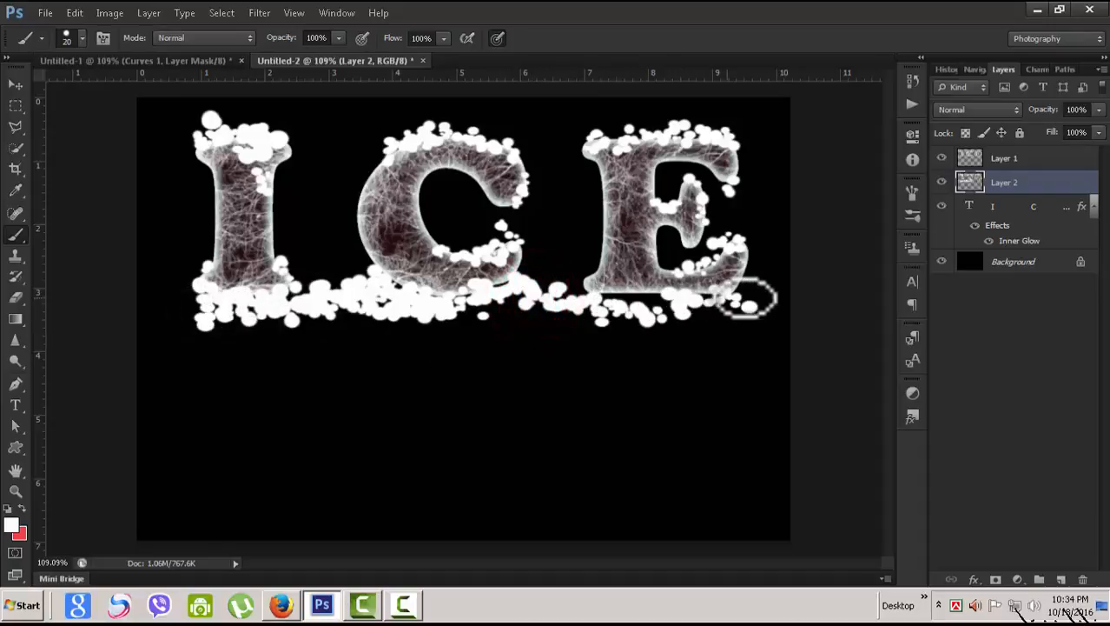
mouse_move(674, 304)
left_mouse_down()
mouse_move(483, 314)
mouse_move(489, 326)
mouse_move(476, 302)
mouse_move(410, 297)
left_mouse_up()
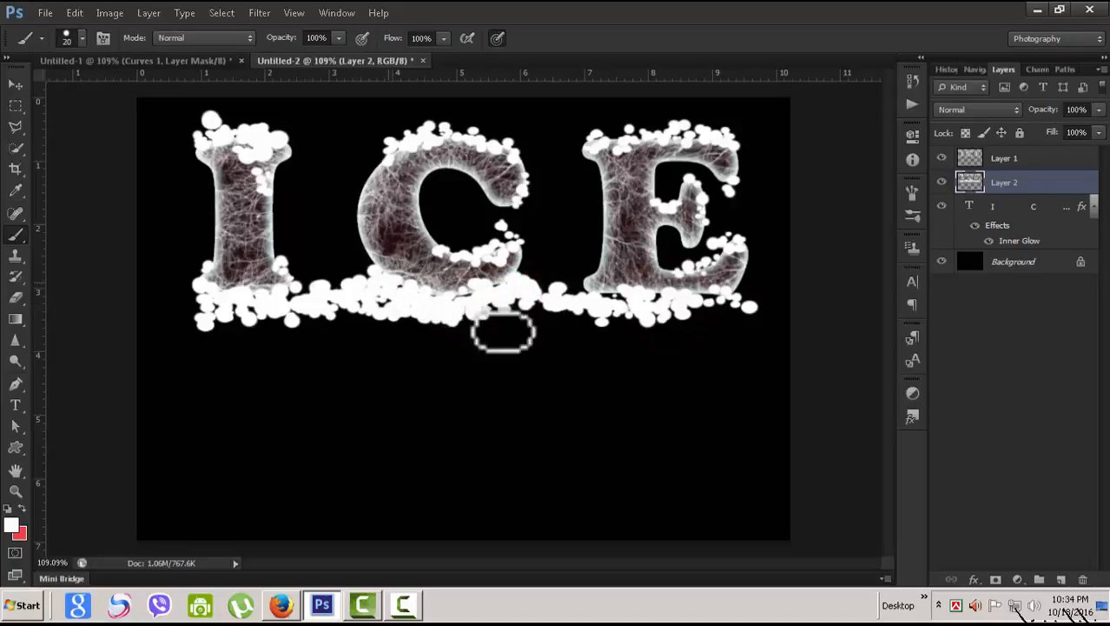
left_click_drag(607, 302, 744, 310)
left_click_drag(178, 297, 192, 295)
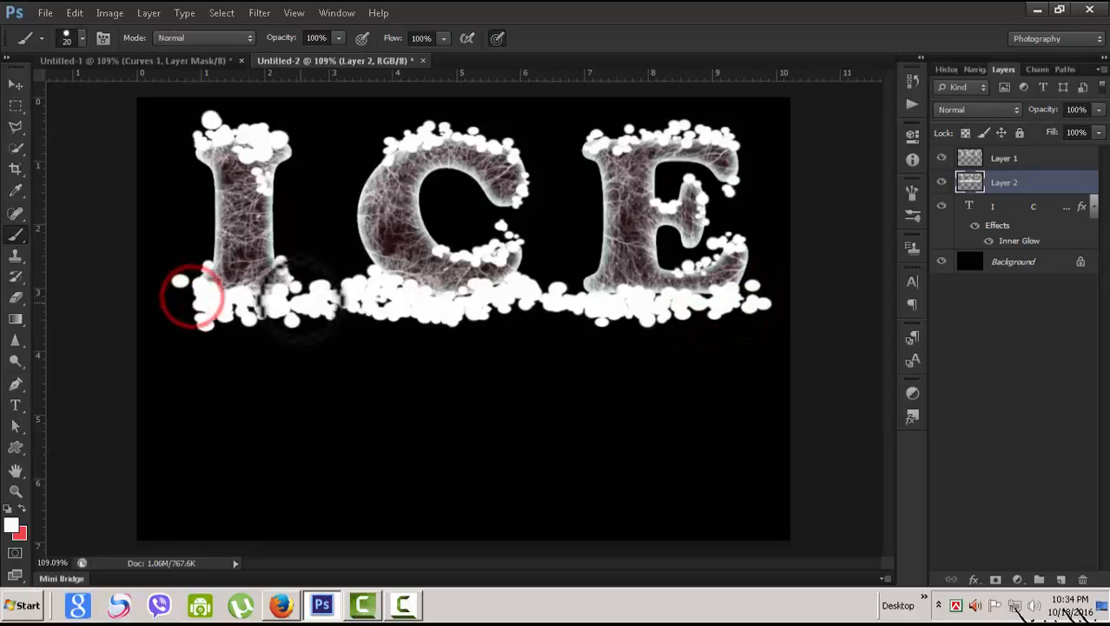
left_click(295, 297)
Create a new layer above Layer 2 and set the 15 px brush's scatter to 1000%, count to 1 and count jitter to 100%.
scroll(644, 436, "down", 3)
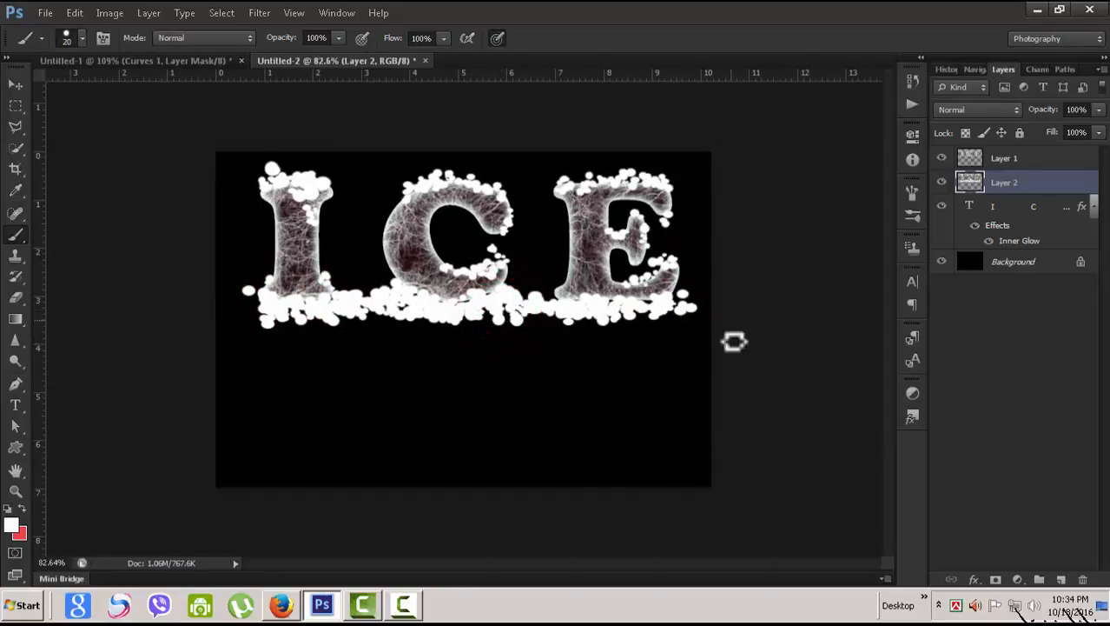
left_click(1061, 579)
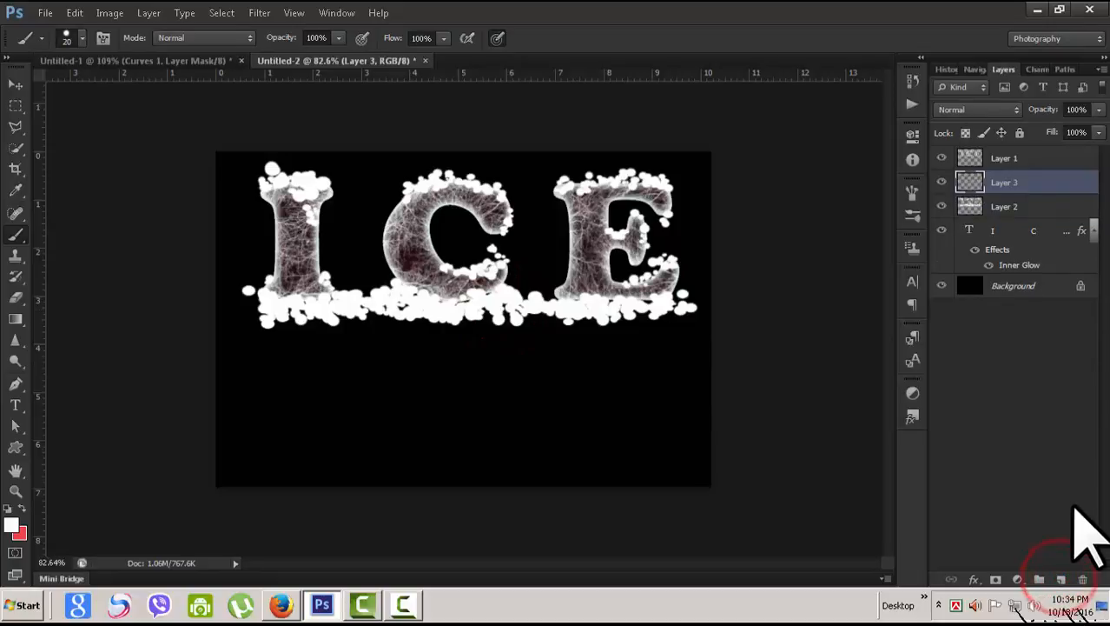
left_click(912, 189)
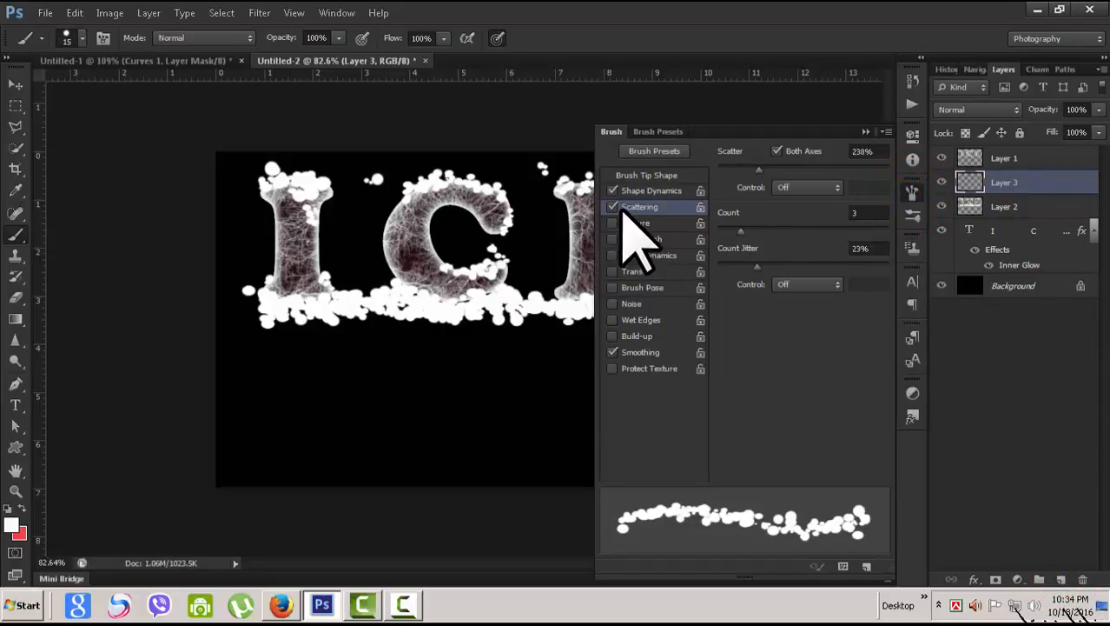
mouse_move(741, 232)
left_mouse_down()
mouse_move(860, 235)
mouse_move(719, 232)
left_mouse_up()
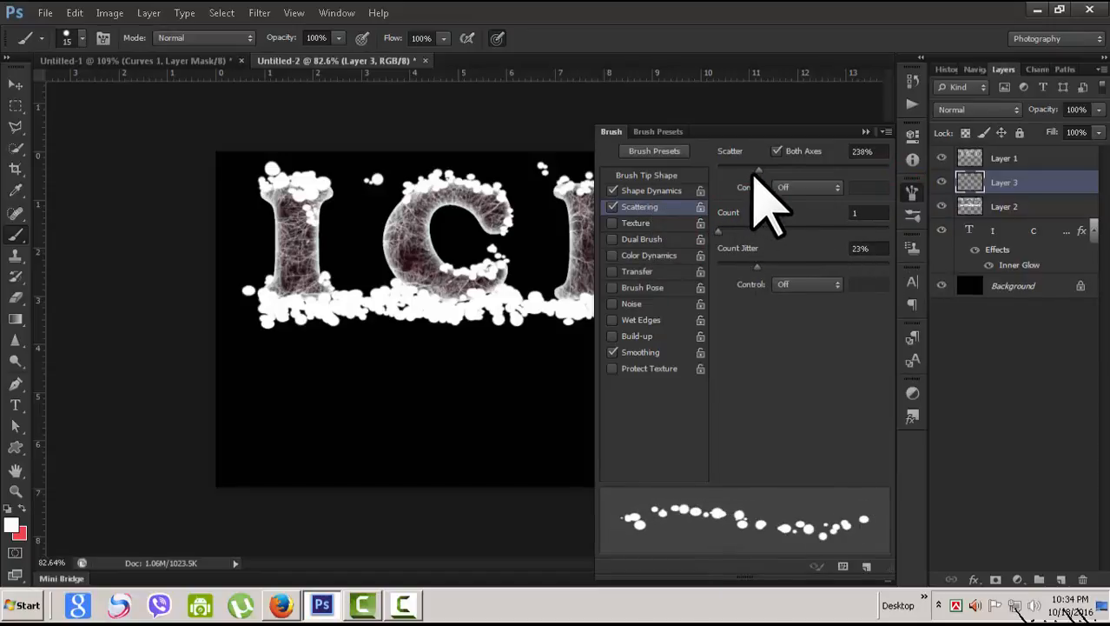
left_click_drag(757, 174, 909, 204)
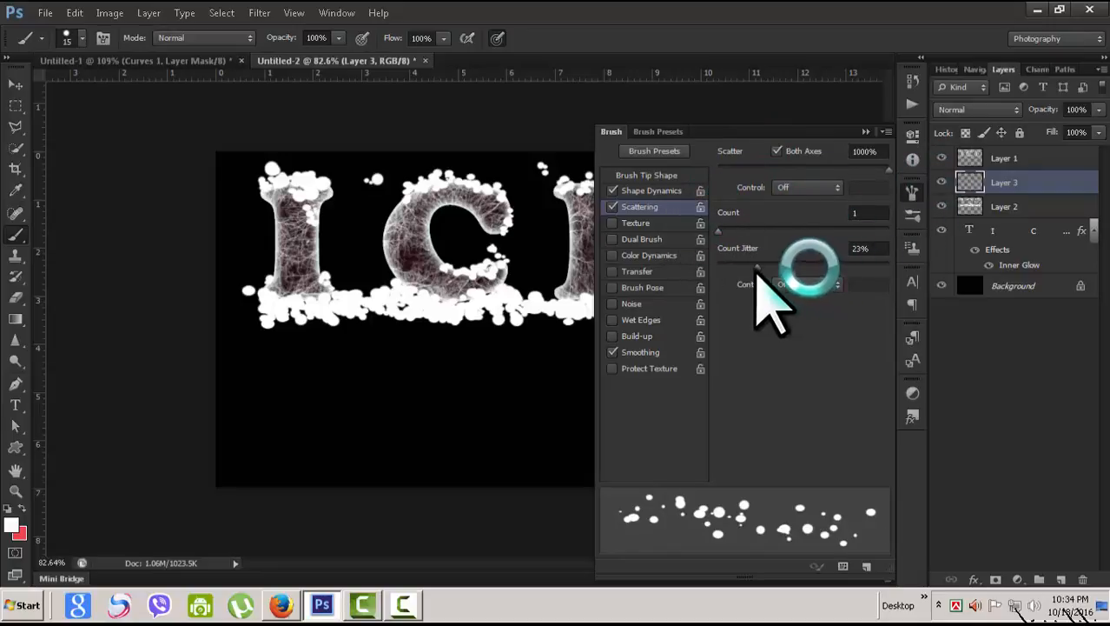
mouse_move(758, 265)
left_mouse_down()
mouse_move(869, 247)
mouse_move(889, 262)
left_mouse_up()
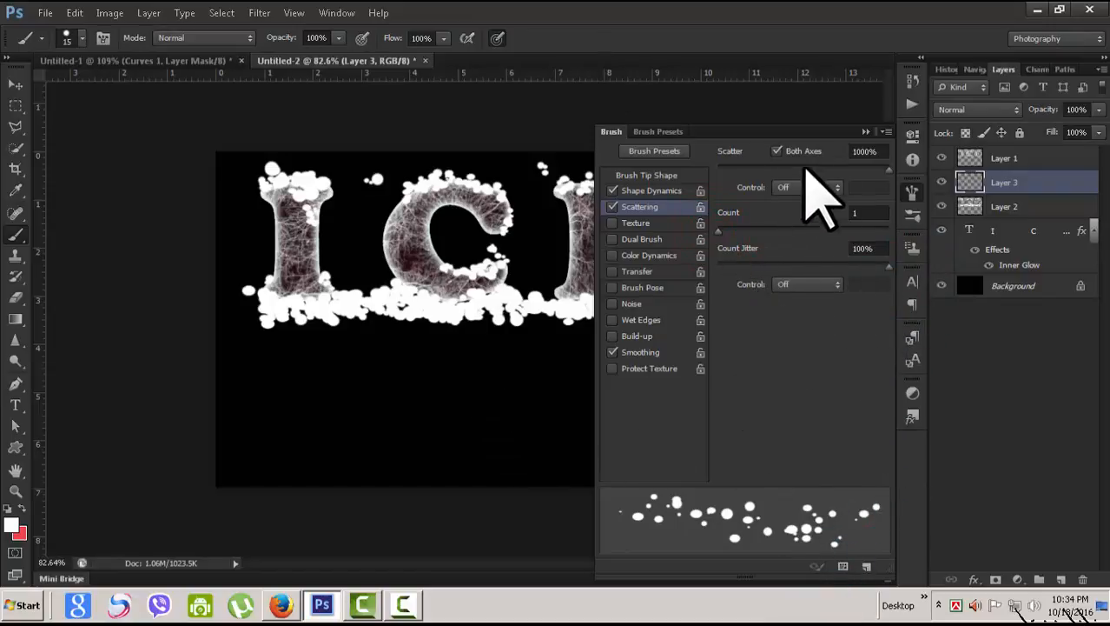
mouse_move(887, 168)
left_mouse_down()
mouse_move(793, 172)
mouse_move(917, 178)
left_mouse_up()
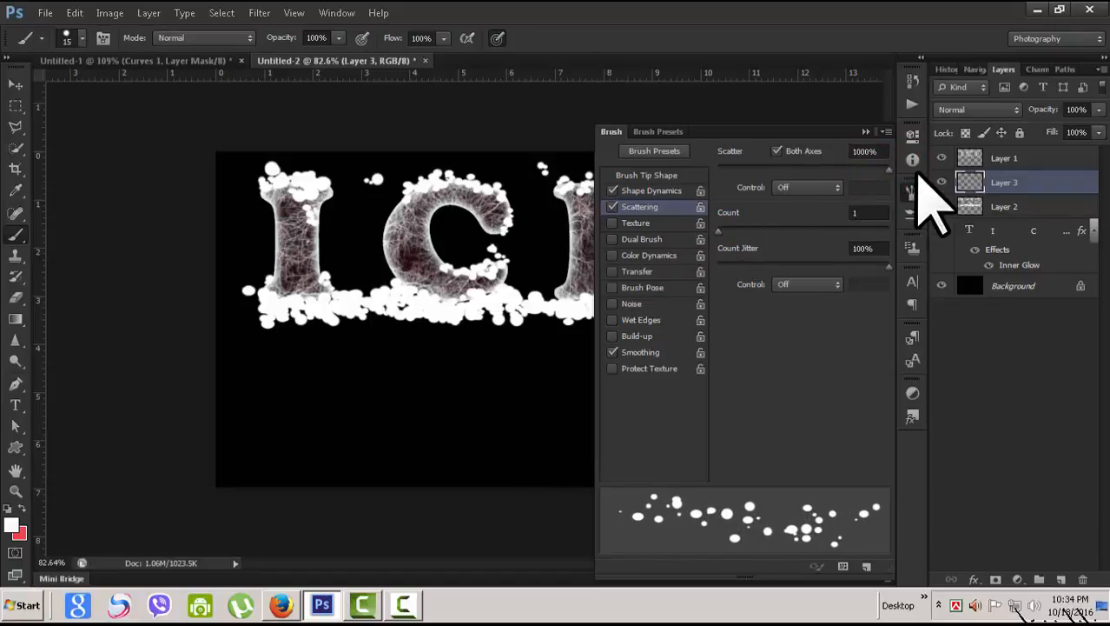
Set the brush's minimum diameter to 0% and angle jitter to 28% in Shape Dynamics.
left_click(650, 190)
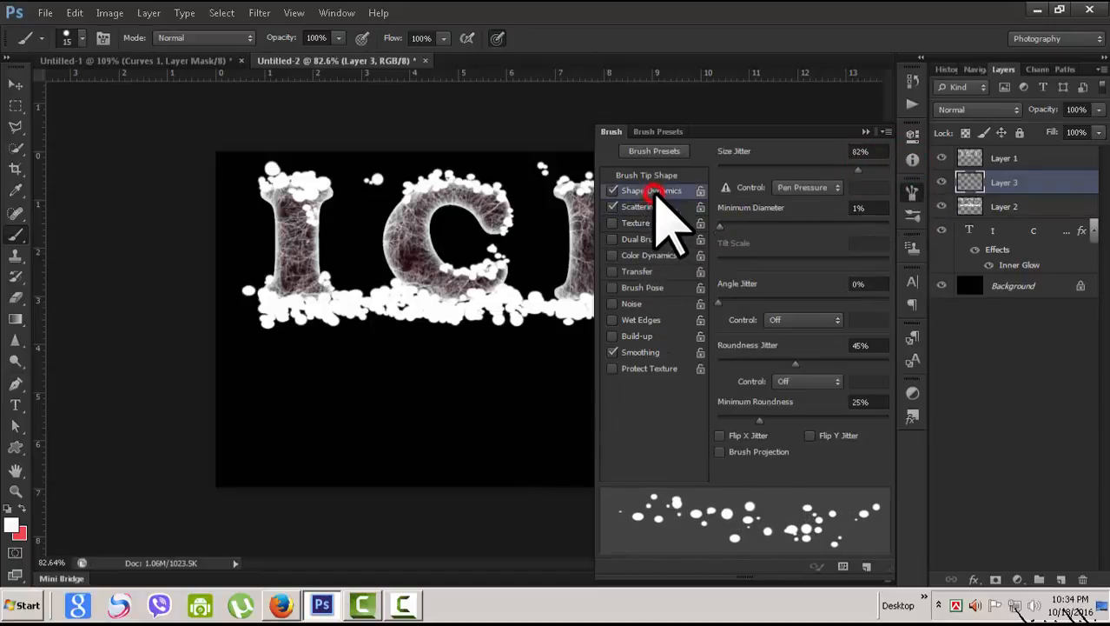
mouse_move(729, 228)
left_mouse_down()
mouse_move(784, 228)
mouse_move(734, 240)
mouse_move(718, 228)
left_mouse_up()
mouse_move(719, 302)
left_mouse_down()
mouse_move(826, 299)
mouse_move(763, 301)
left_mouse_up()
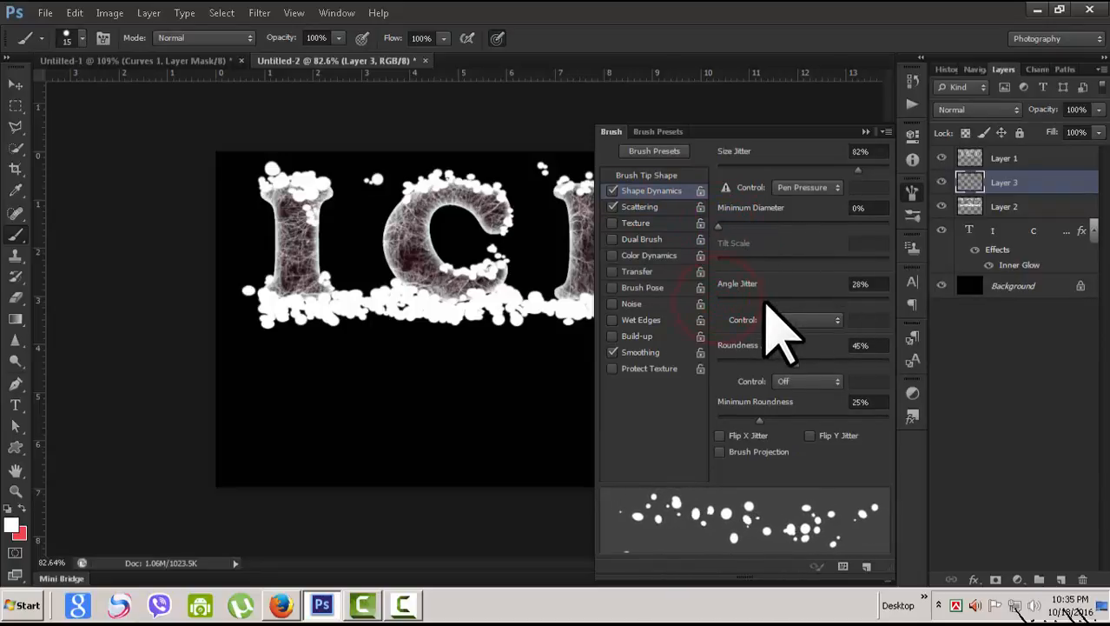
Paint scattered falling snowflakes on Layer 3 around the ICE letters, along the canvas's upper edge and a few below the snow bank.
left_click(865, 131)
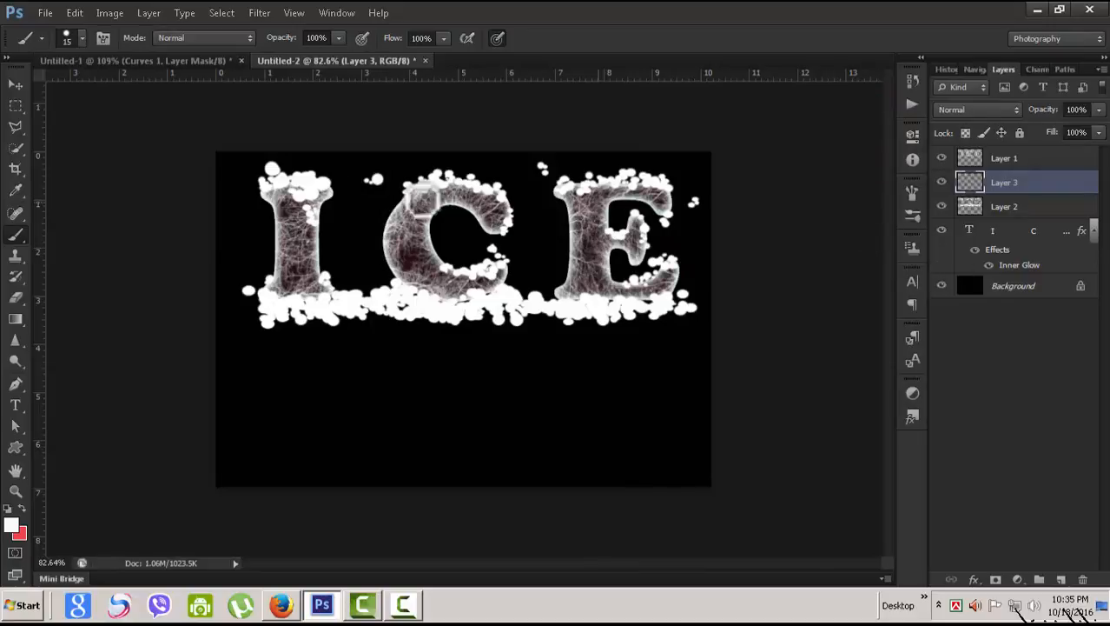
left_click(519, 177)
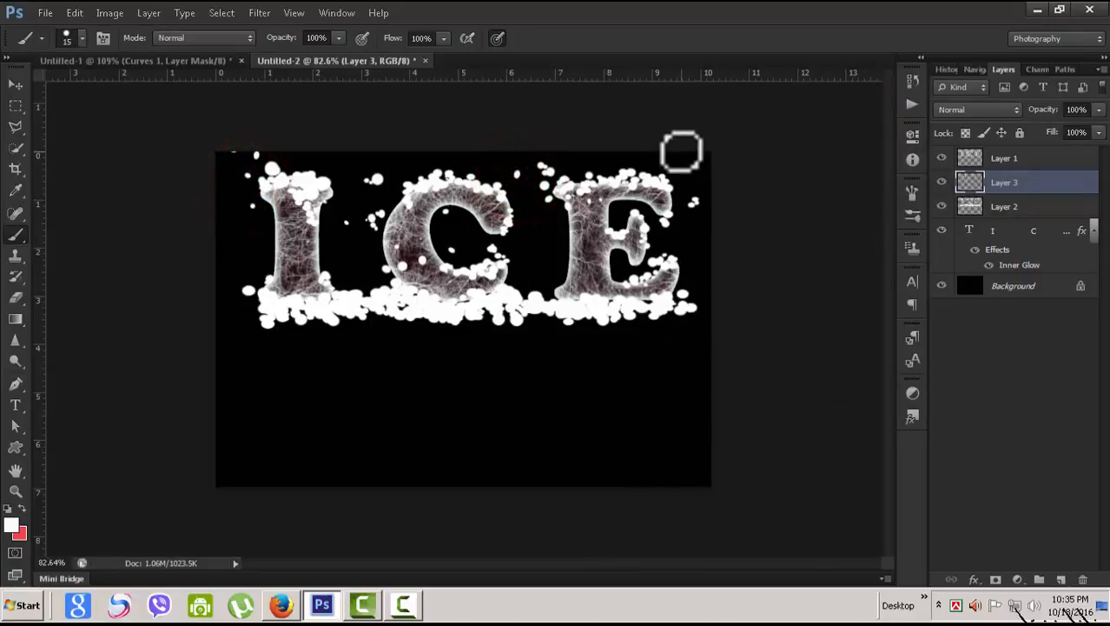
left_click(245, 236)
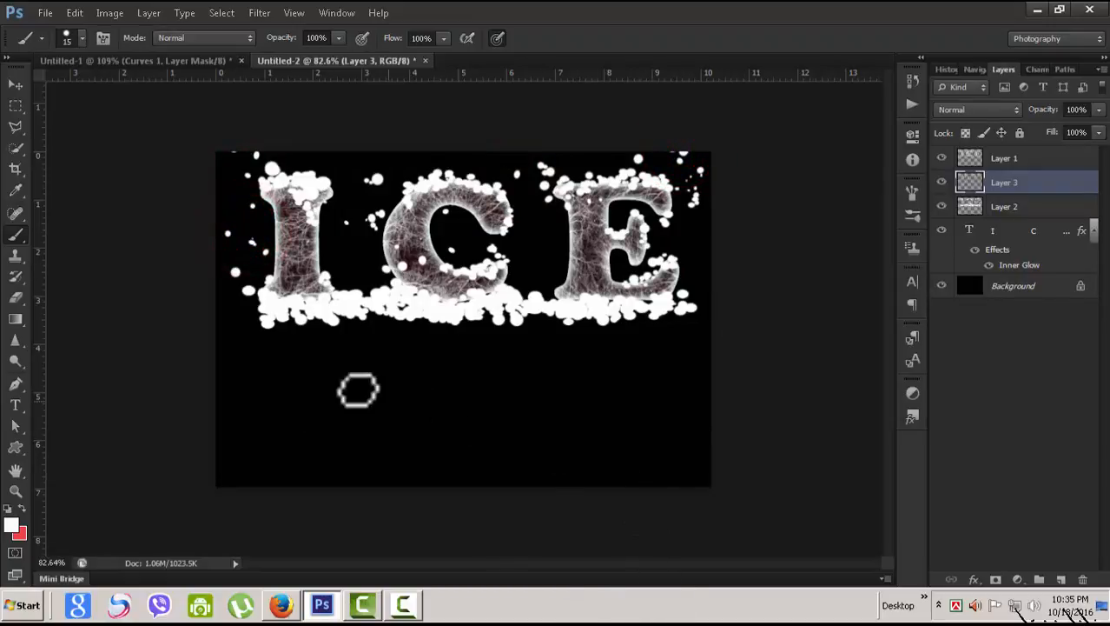
left_click(239, 301)
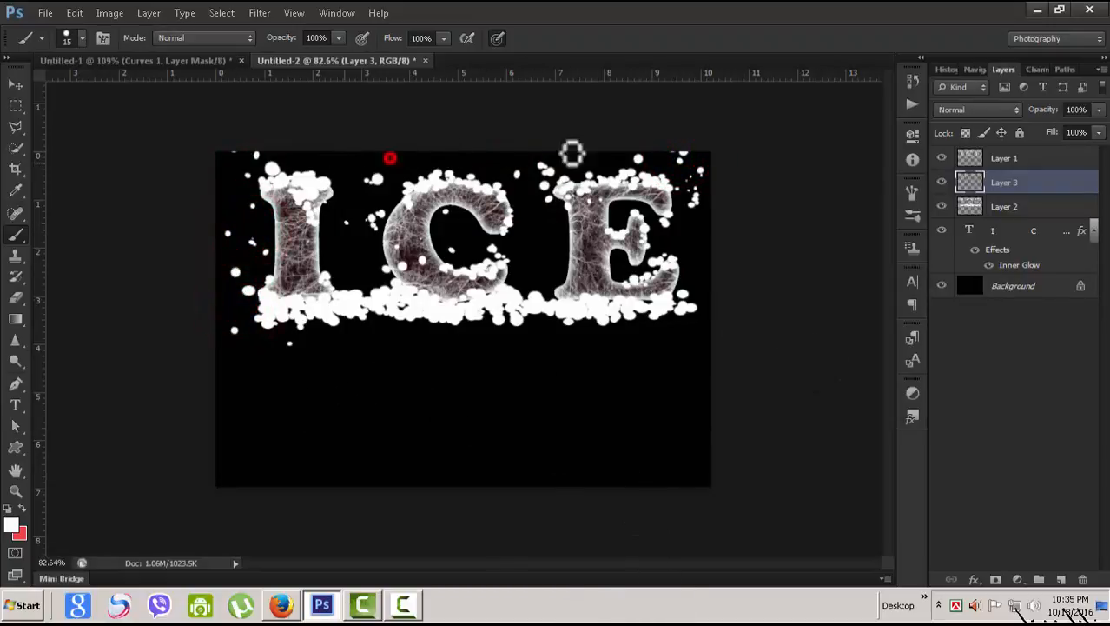
left_click(389, 158)
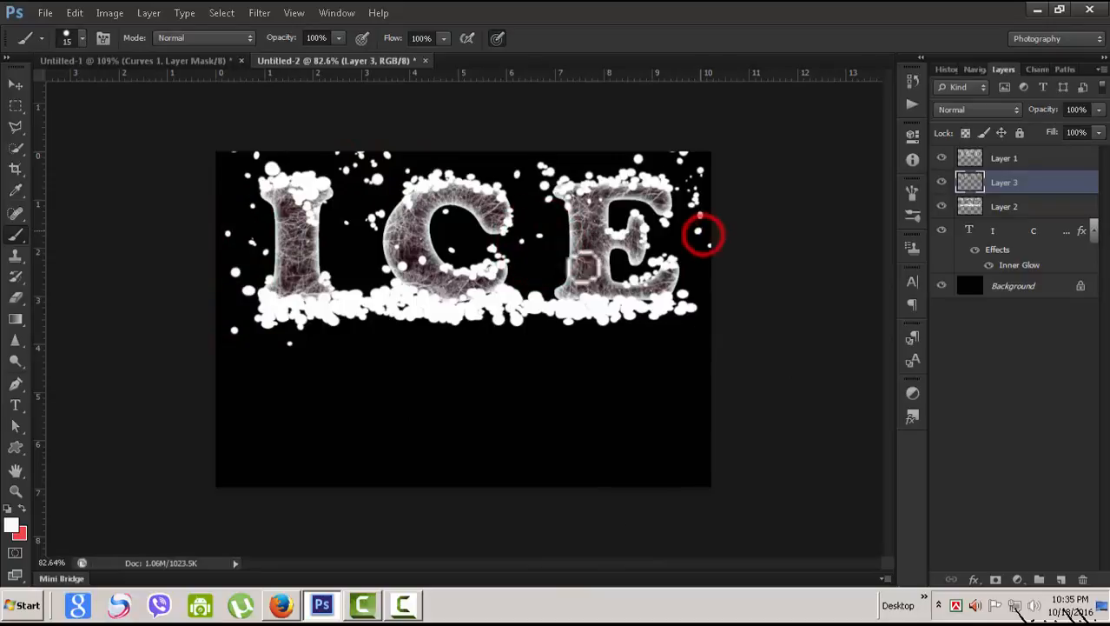
left_click(487, 154)
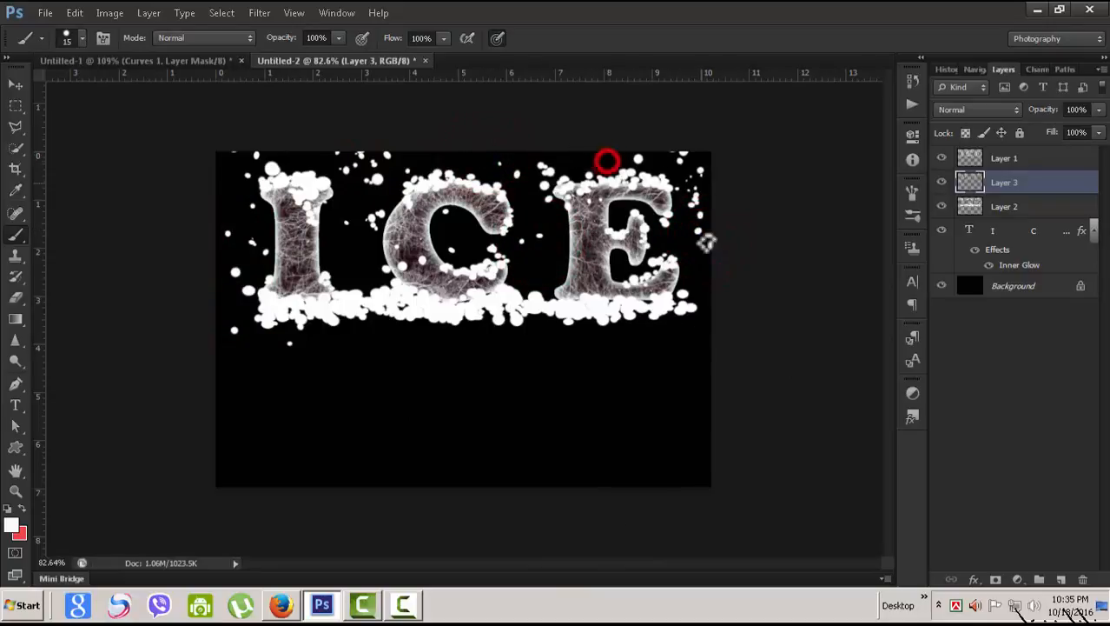
left_click(637, 367)
left_click(467, 327)
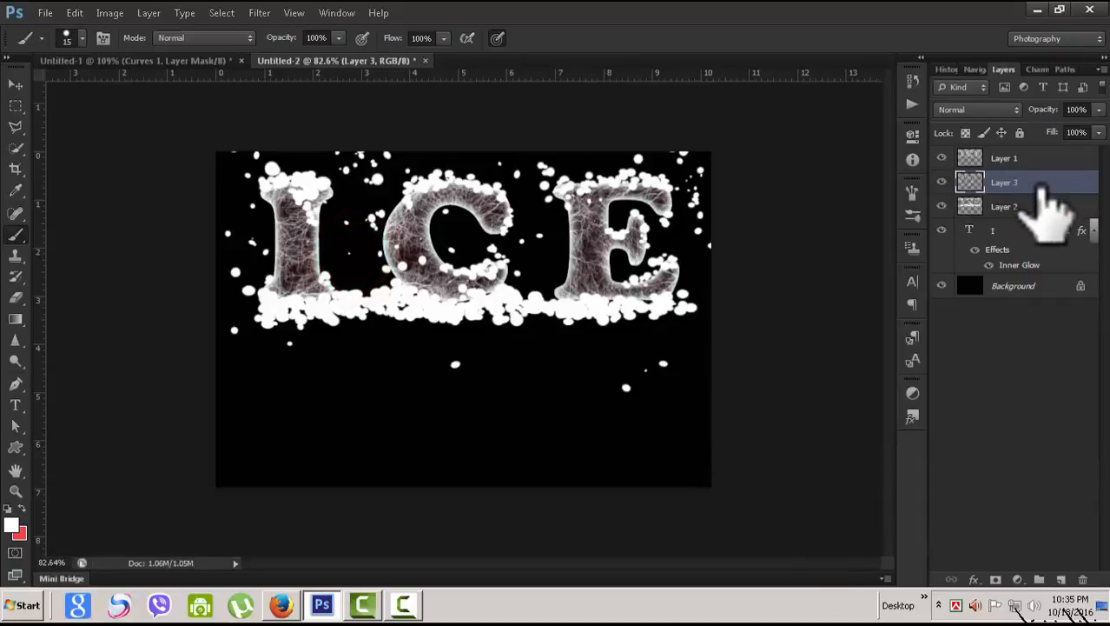
Apply a Gaussian Blur with a 2.5-pixel radius to the falling snowflakes on Layer 3.
left_click(260, 12)
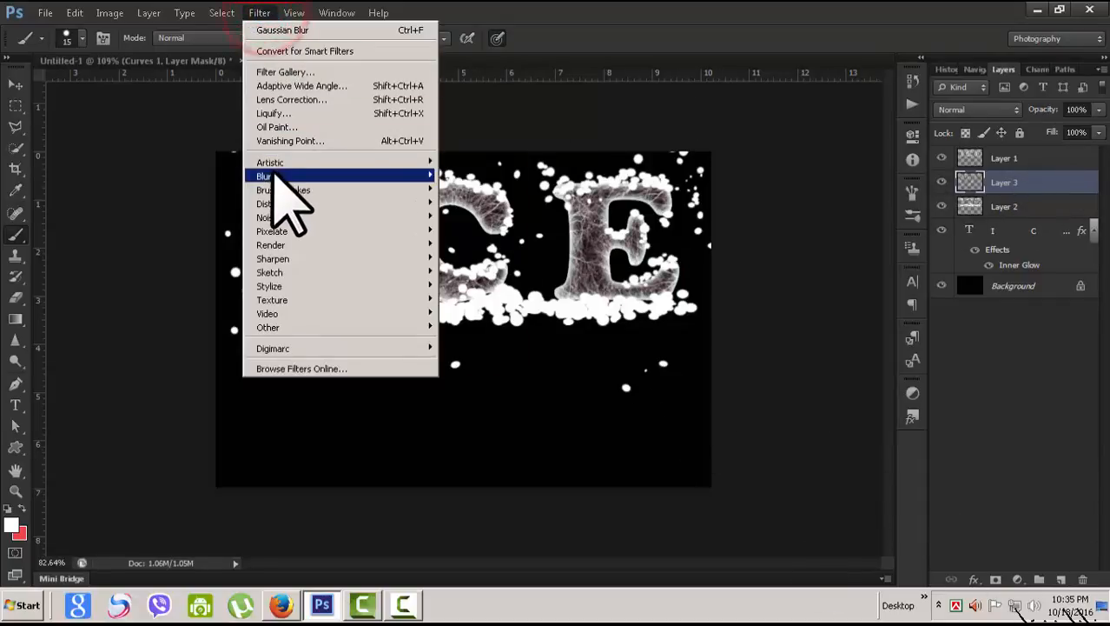
mouse_move(347, 203)
mouse_move(346, 176)
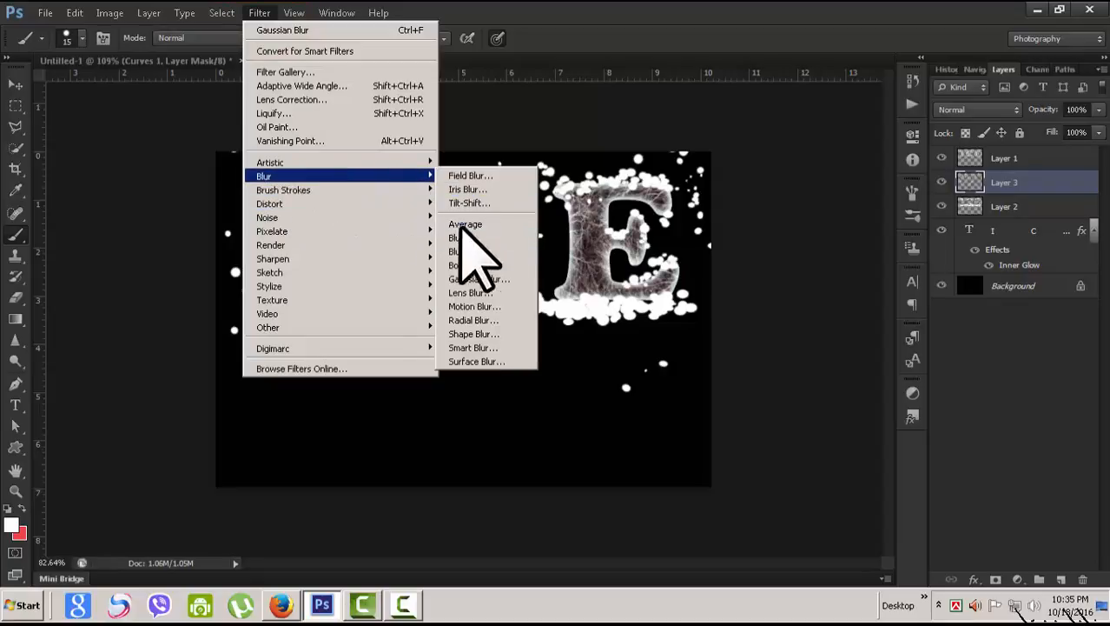
left_click(465, 277)
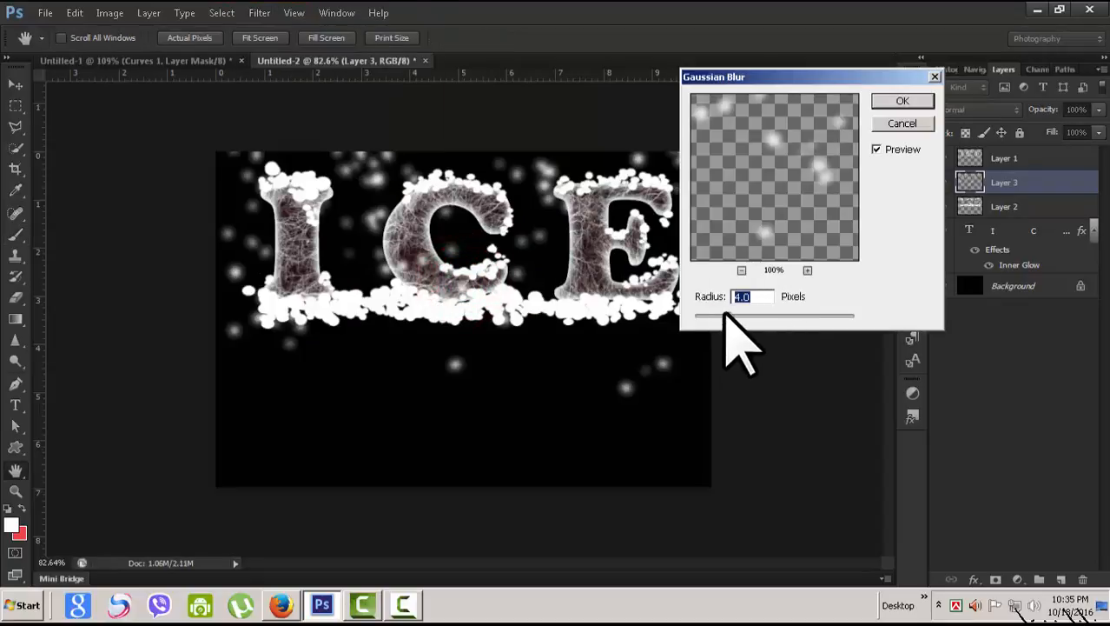
left_click_drag(726, 316, 717, 320)
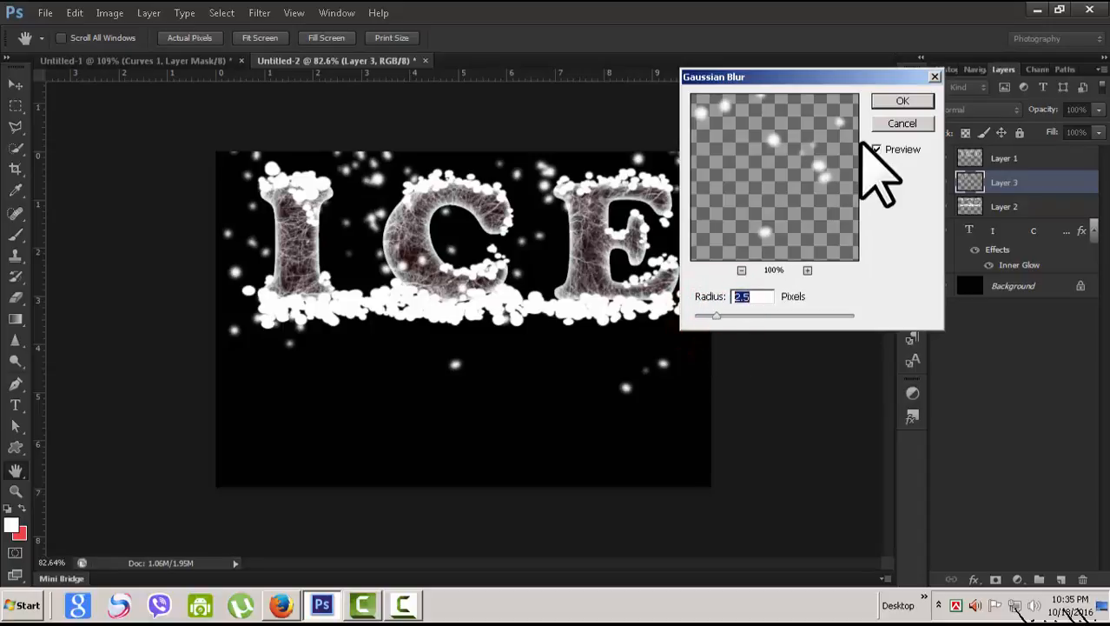
left_click(883, 103)
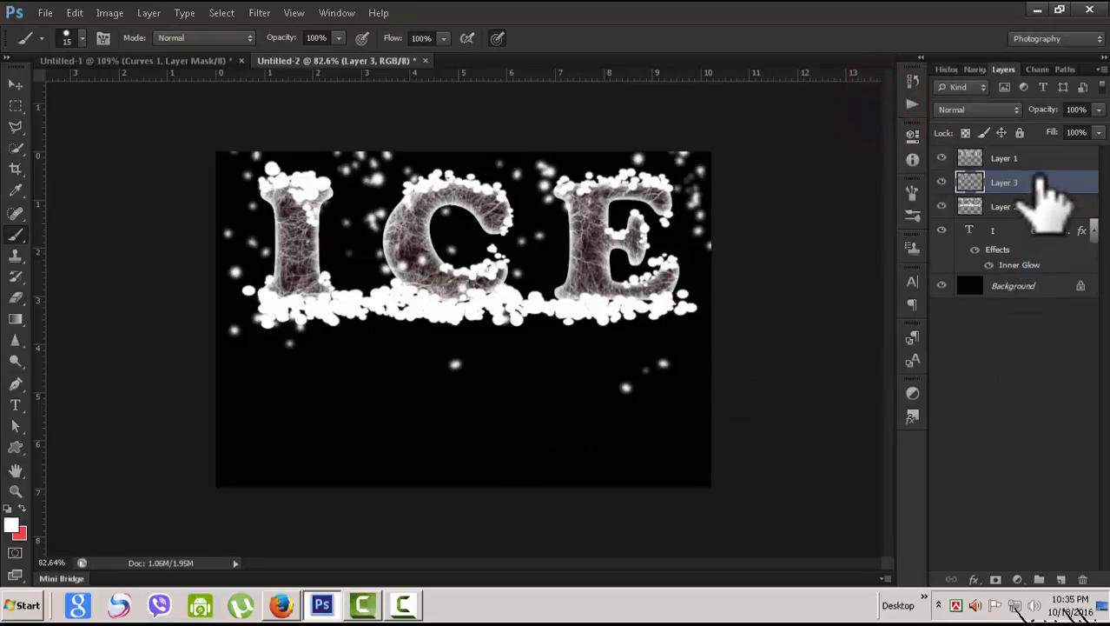
Soften the painted snow clumps on Layer 2 with a Gaussian Blur of 1.1 pixels radius.
left_click(1047, 206)
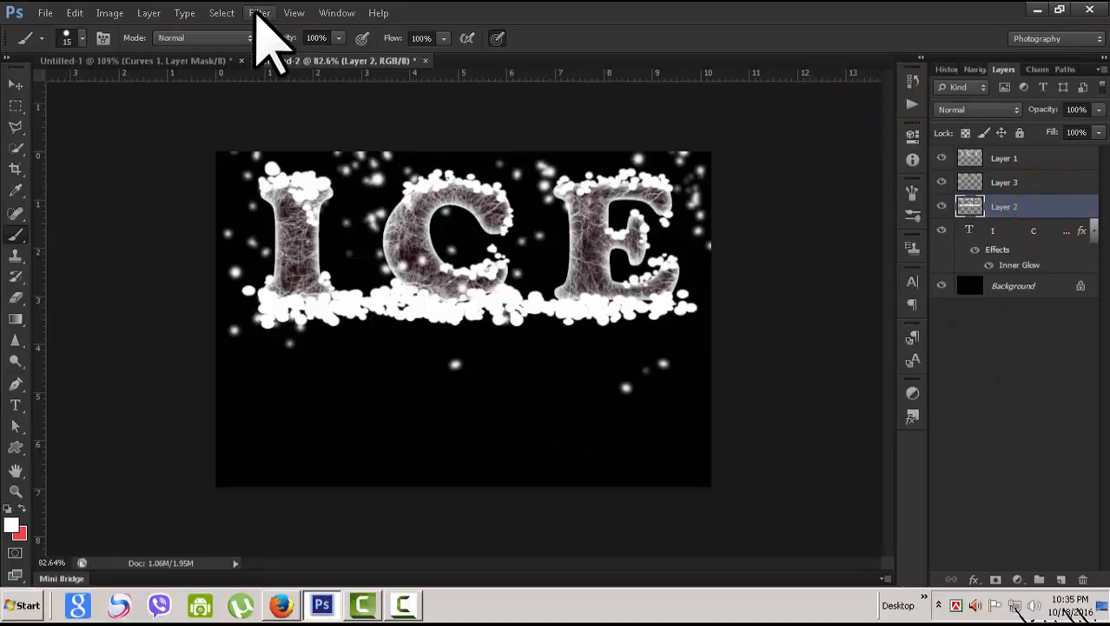
left_click(260, 12)
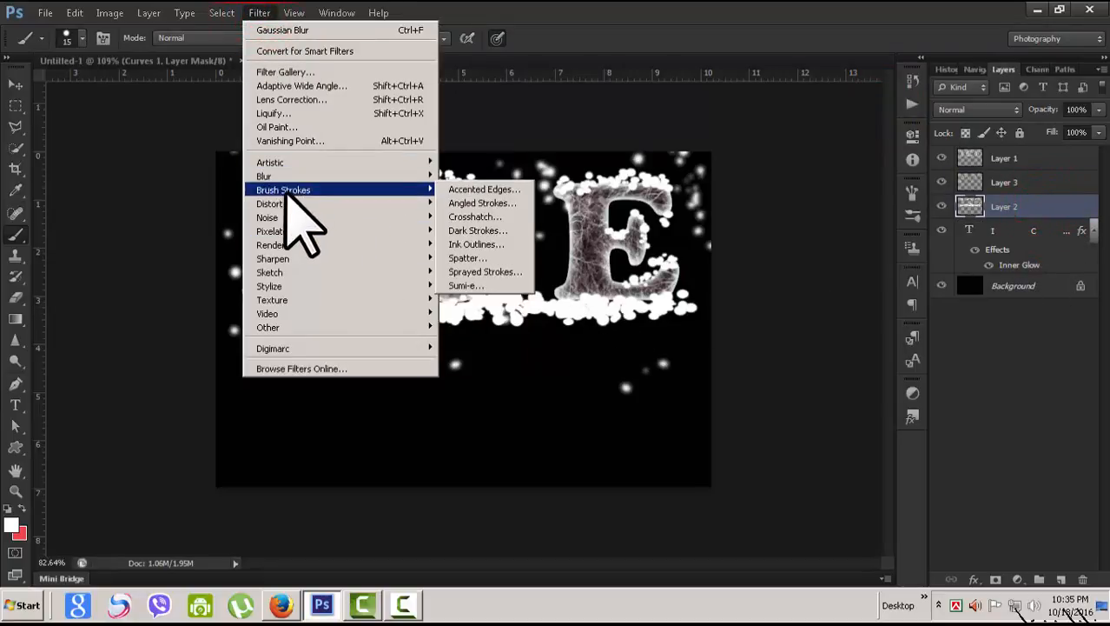
mouse_move(270, 178)
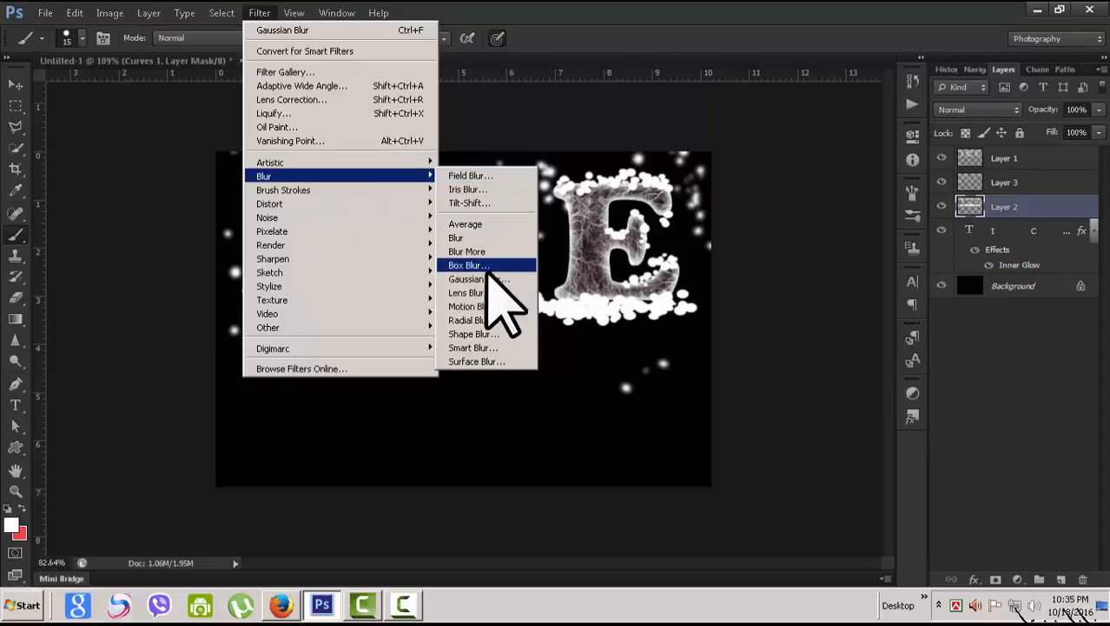
left_click(479, 279)
left_click(715, 317)
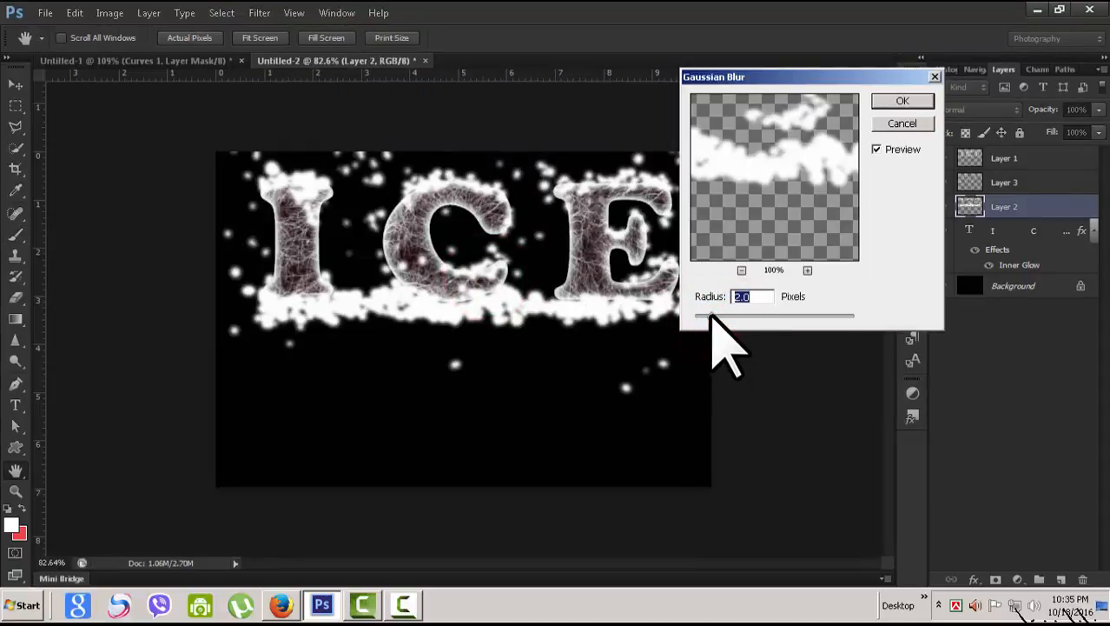
left_click_drag(713, 316, 704, 318)
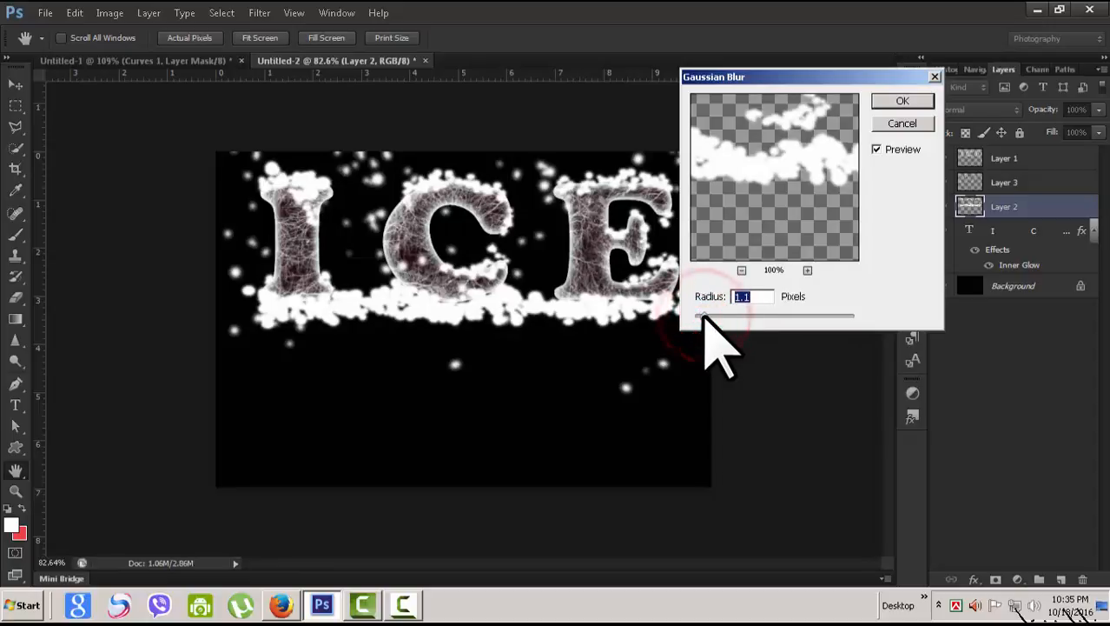
left_click(886, 101)
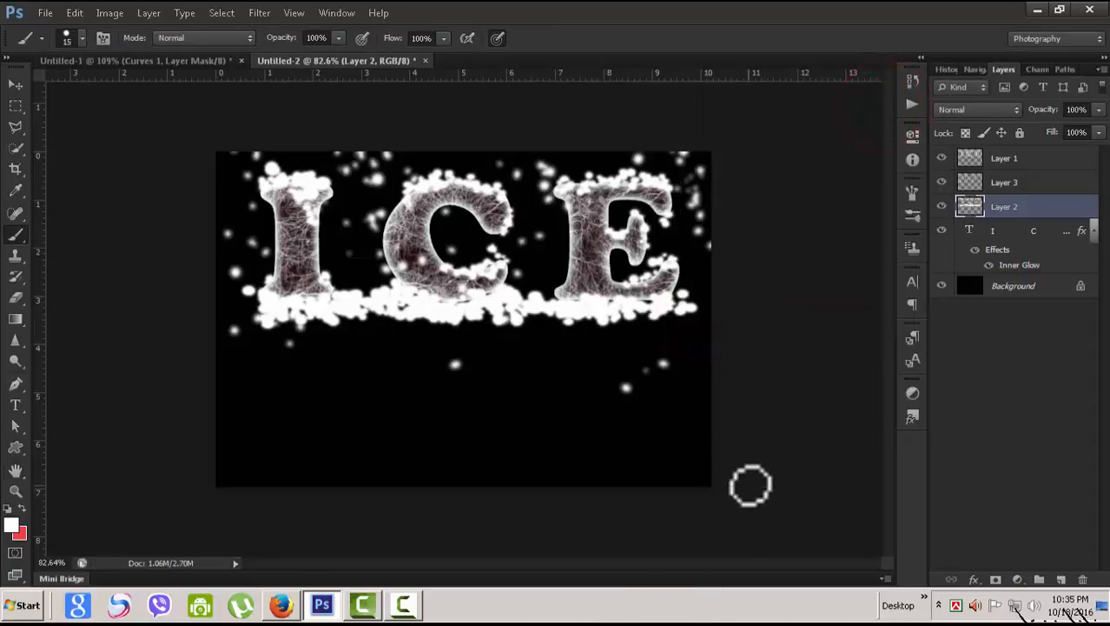
Group the ICE text layer with Layers 1, 2 and 3, and duplicate the group.
scroll(752, 485, "down", 4)
scroll(753, 484, "up", 4)
scroll(754, 484, "down", 1)
scroll(755, 485, "up", 2)
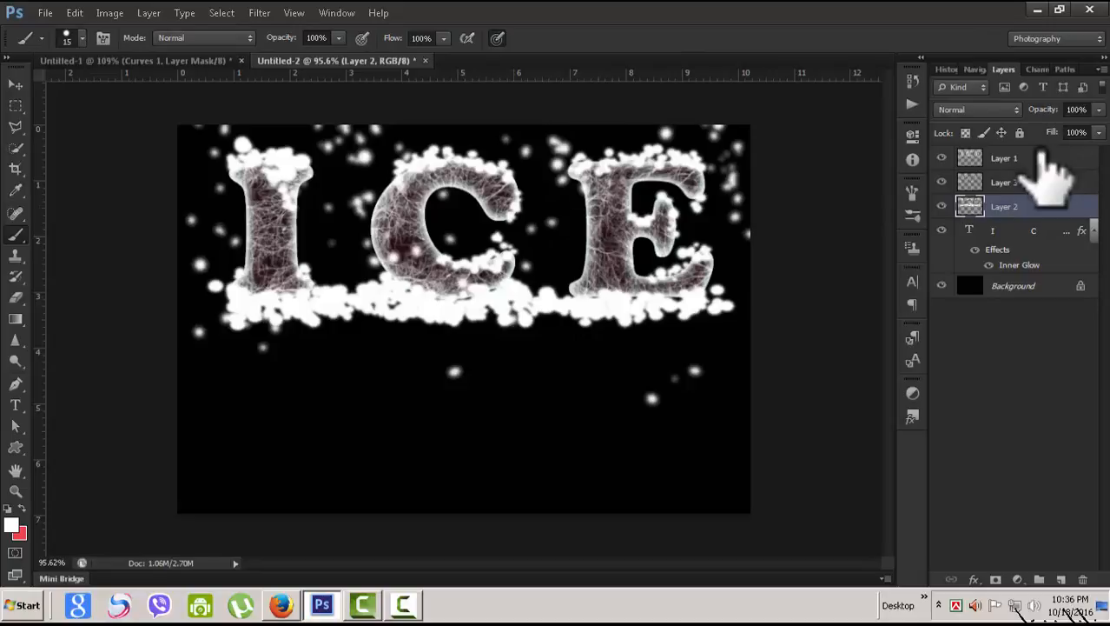
left_click(1046, 230)
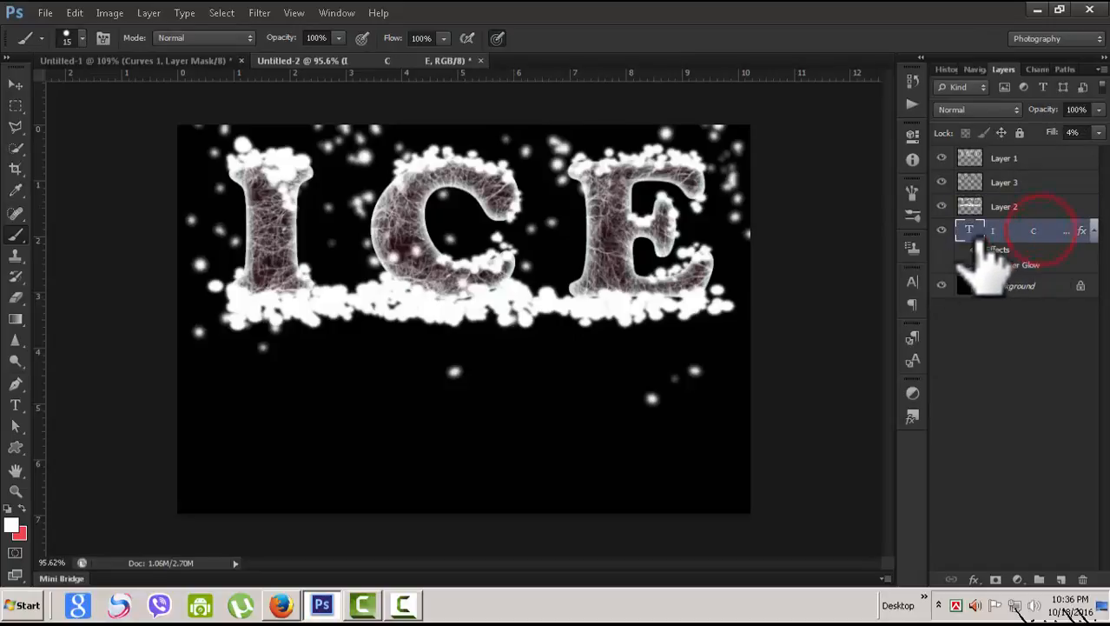
key("shift")
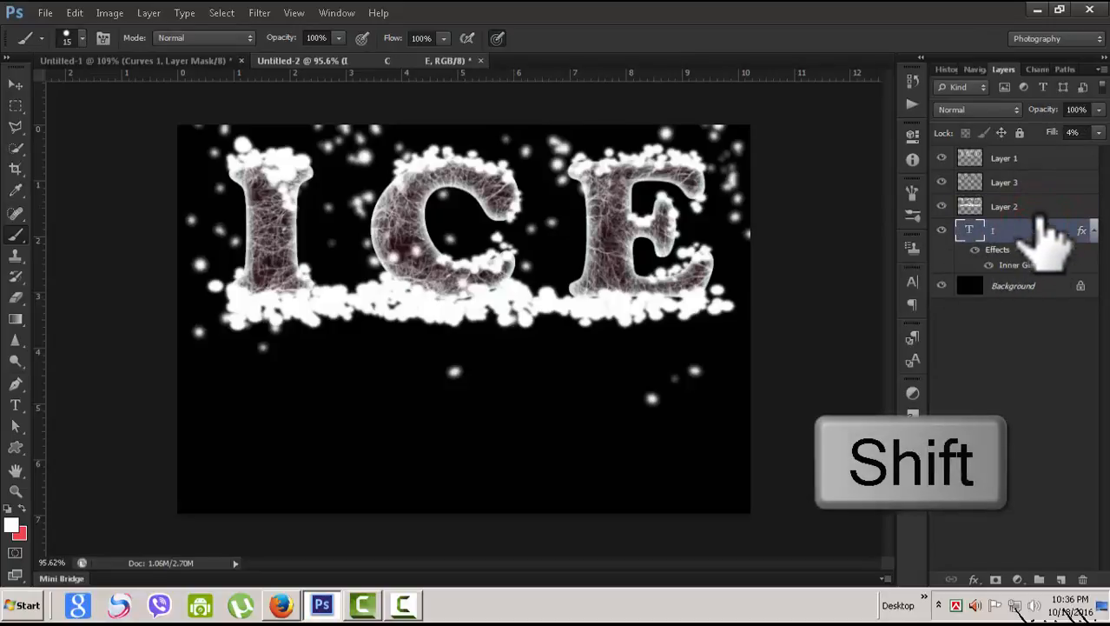
left_click(1051, 158, "shift")
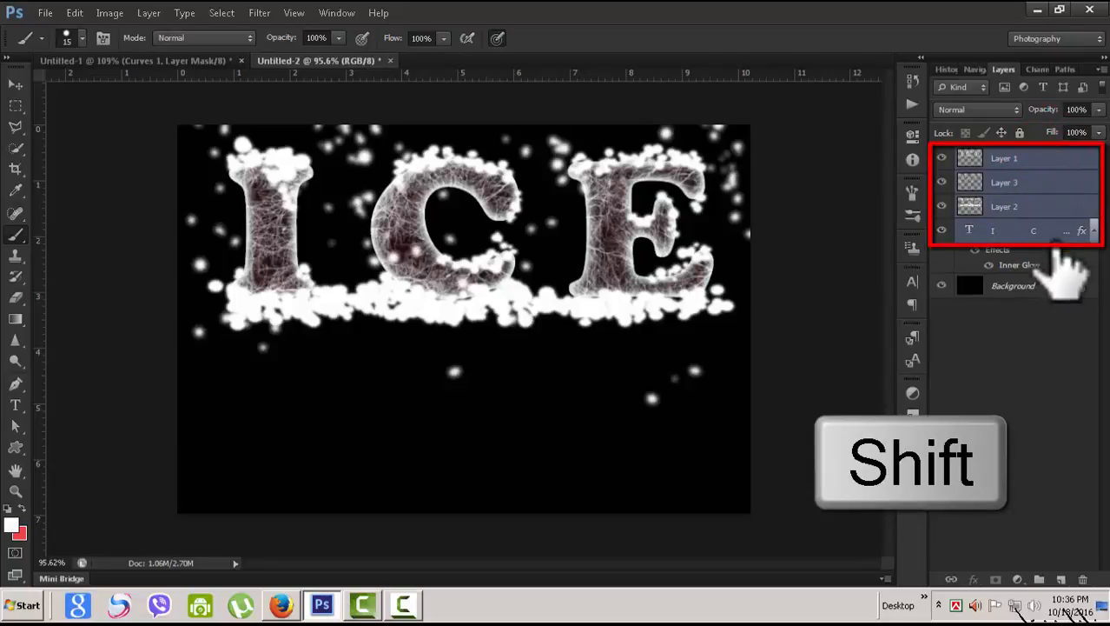
key("ctrl+g")
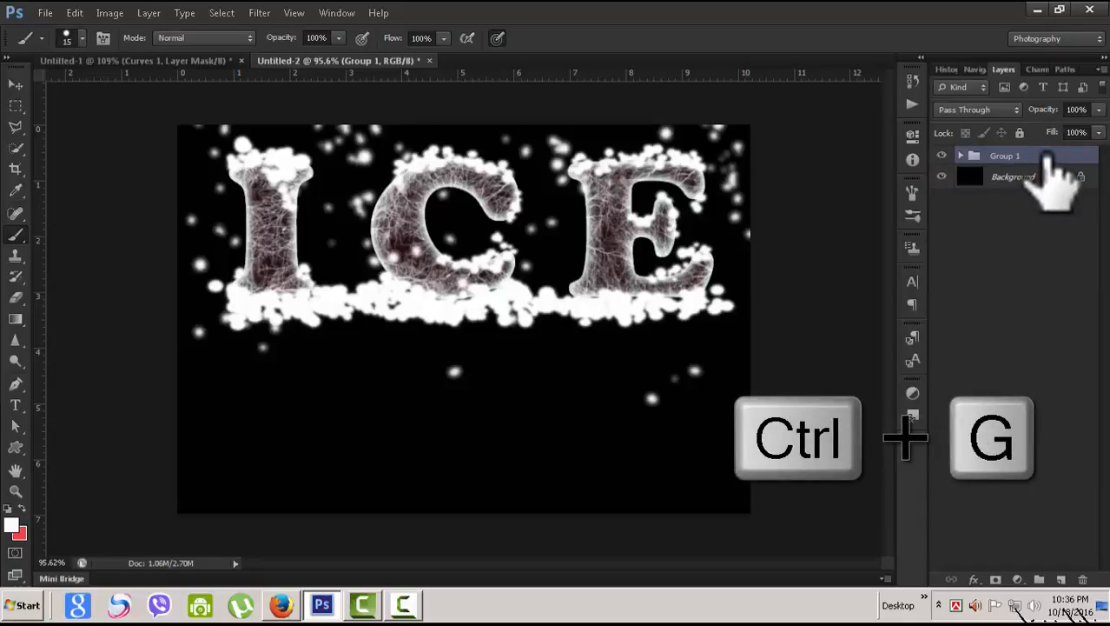
left_click_drag(1047, 158, 1062, 577)
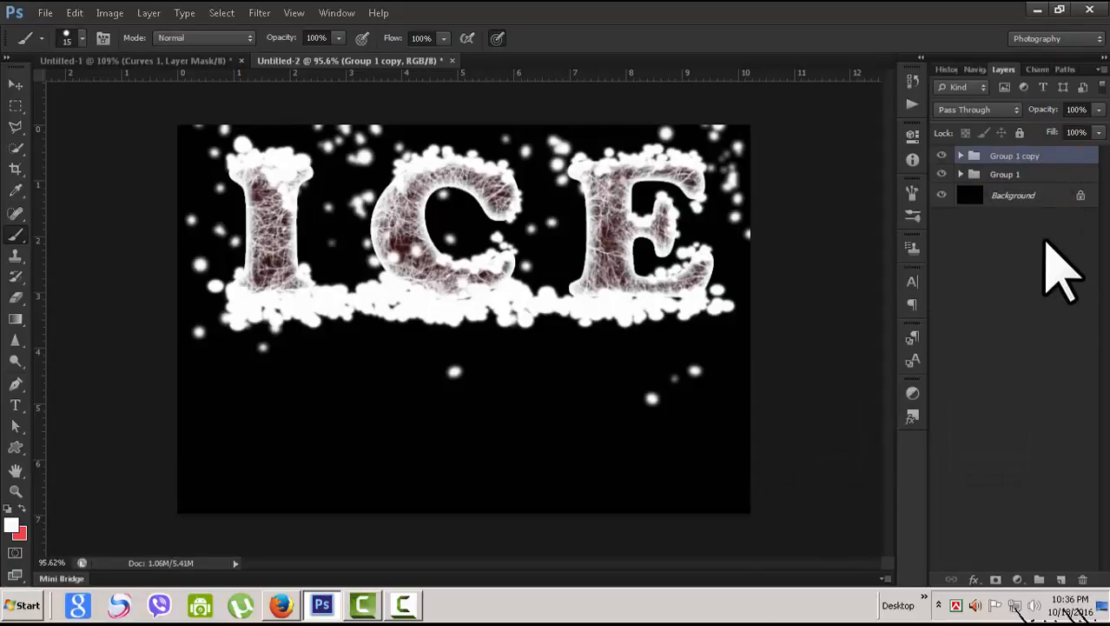
Flip the duplicated group vertically with Free Transform, reduce its height and place it beneath the original letters as a reflection.
key("ctrl+t")
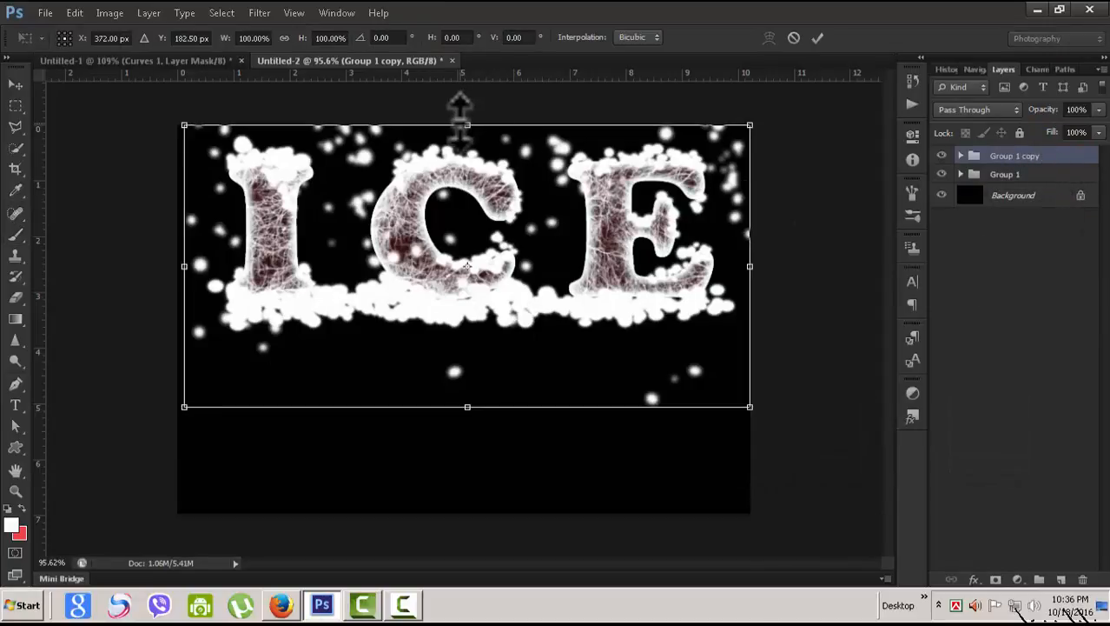
left_click_drag(469, 126, 486, 560)
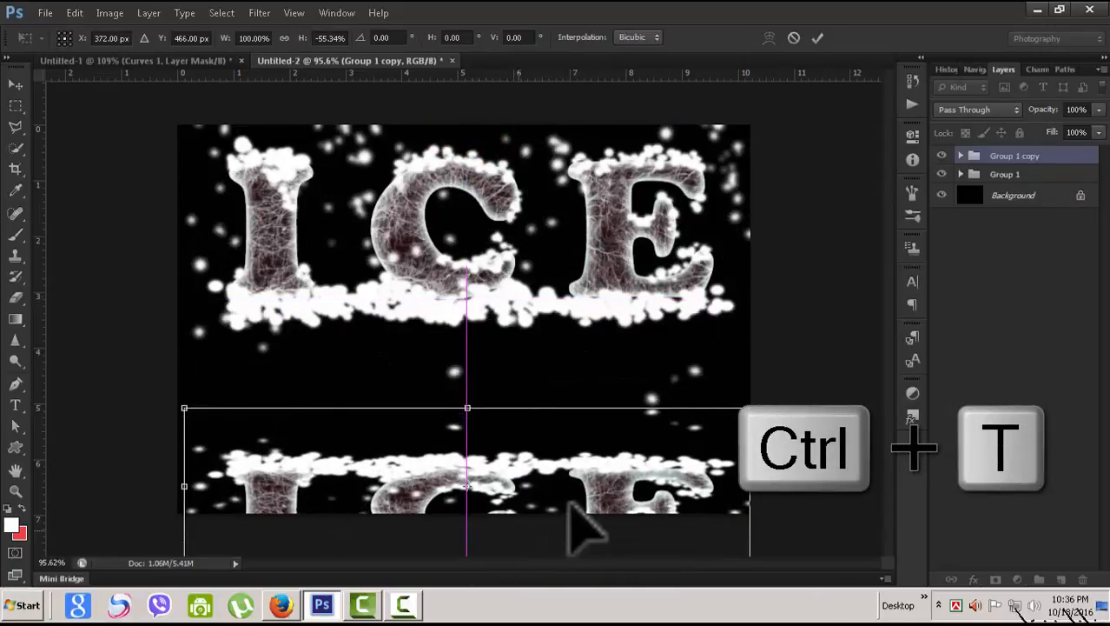
left_click_drag(599, 466, 597, 317)
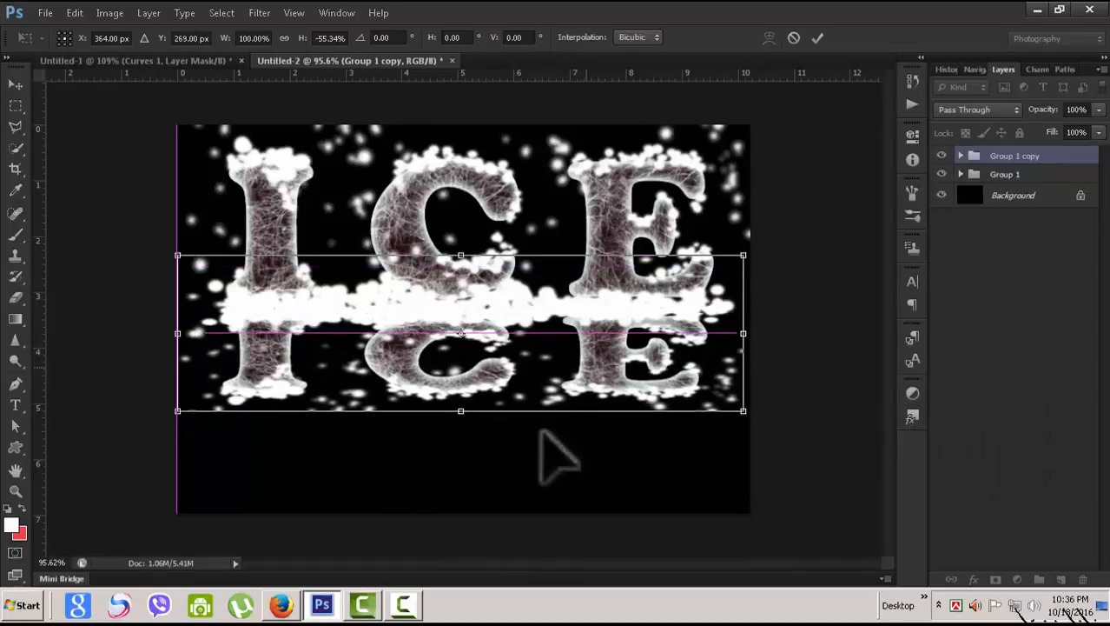
left_click_drag(461, 419, 459, 483)
left_click(817, 37)
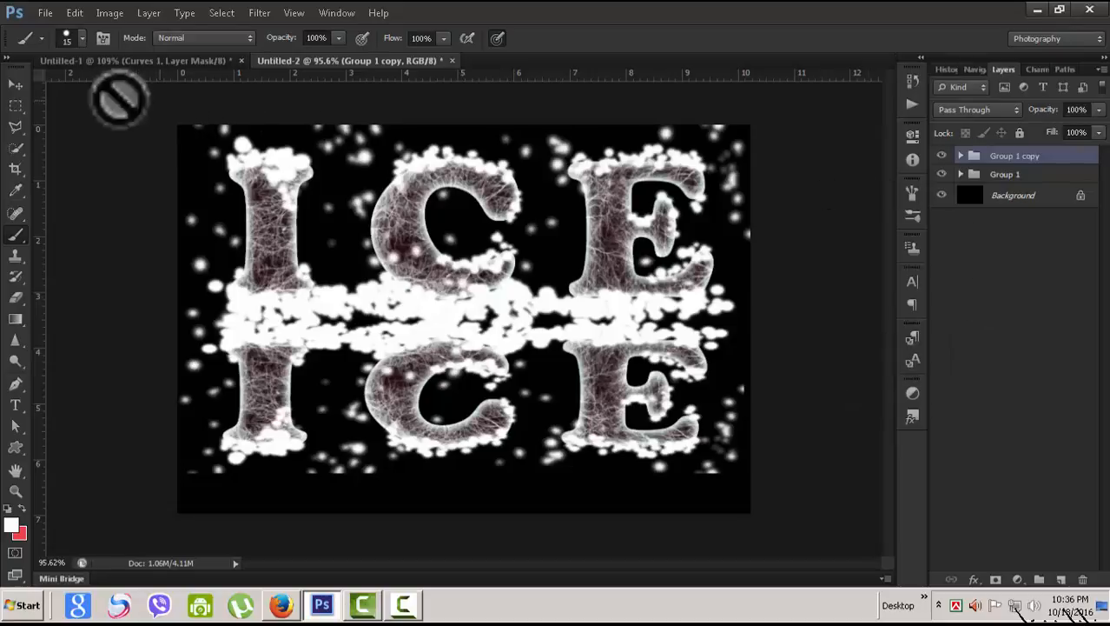
Nudge the reflected group up until its snow bank meets the original's, and check it alone by briefly hiding Group 1.
left_click(15, 84)
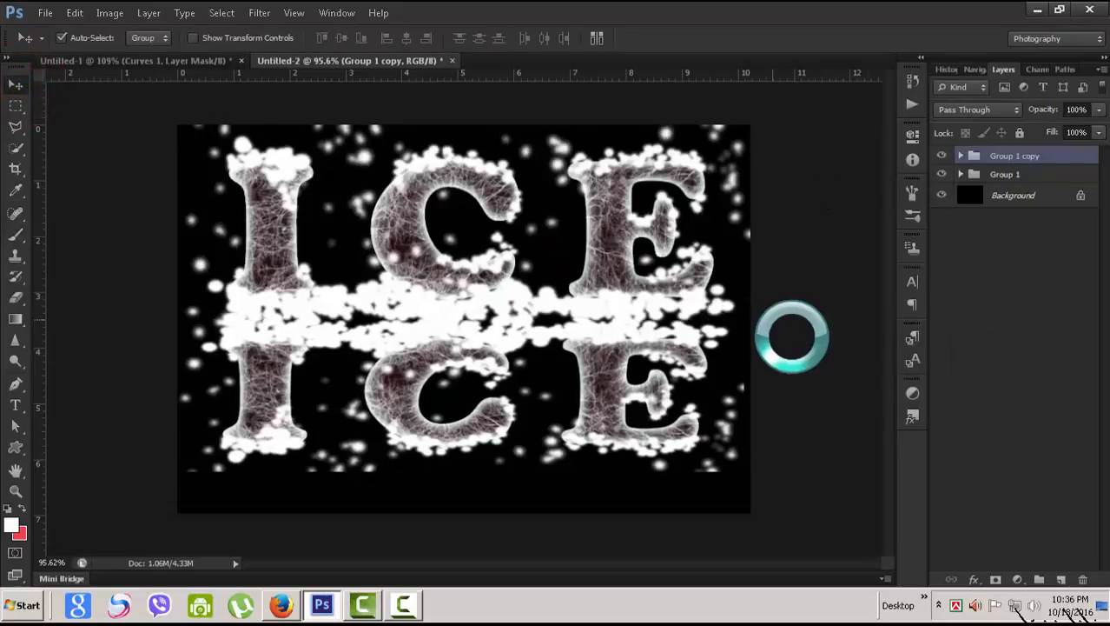
key("Up")
key("Up")
key("Up")
key("Up")
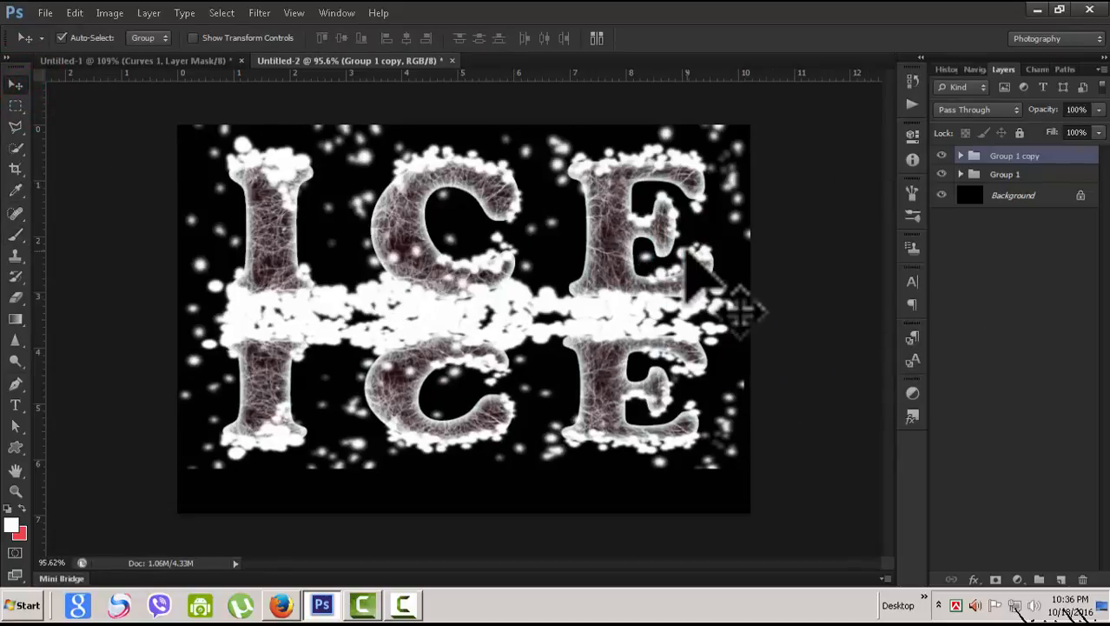
key("Up")
key("Up")
key("Up")
key("Up")
key("Up")
key("Up")
key("Up")
key("Up")
key("Up")
key("Up")
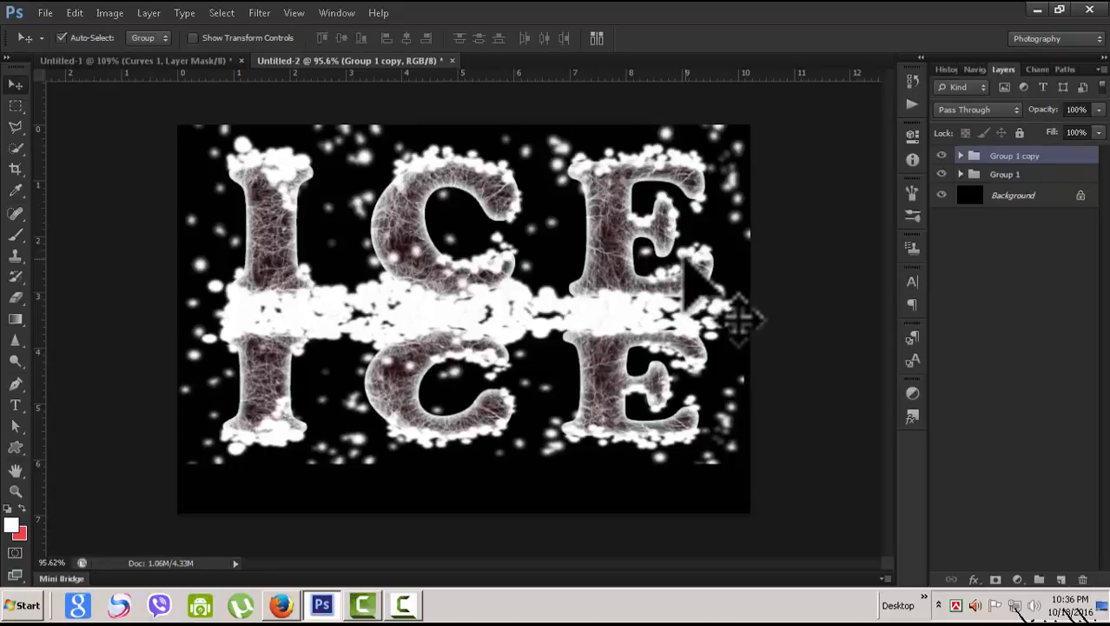
key("Up")
key("Up")
key("Up")
key("Up")
key("Up")
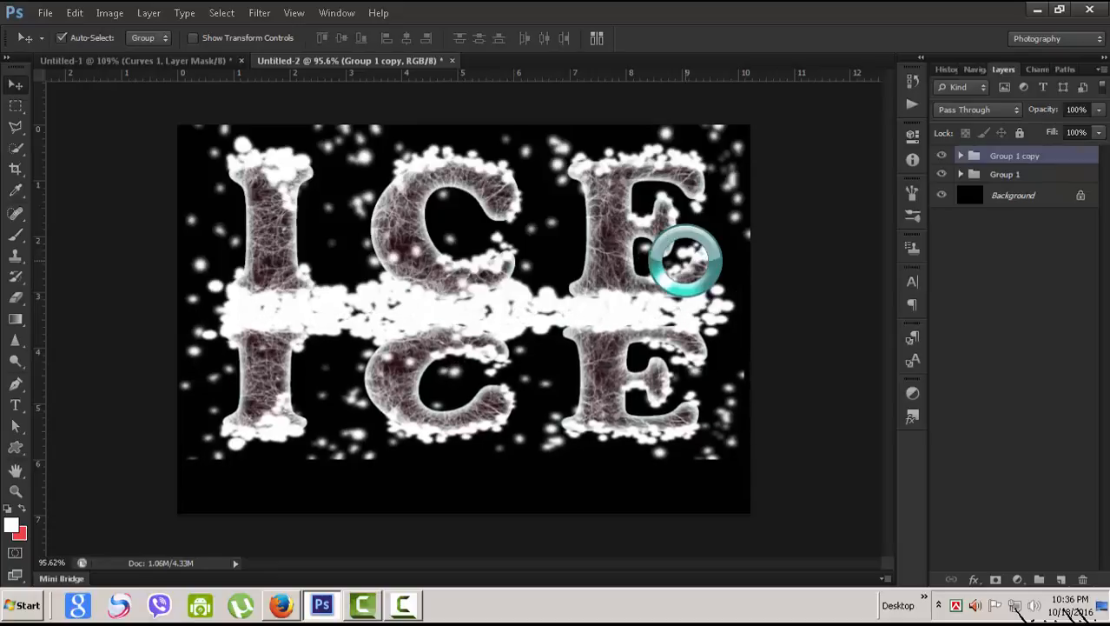
key("Up")
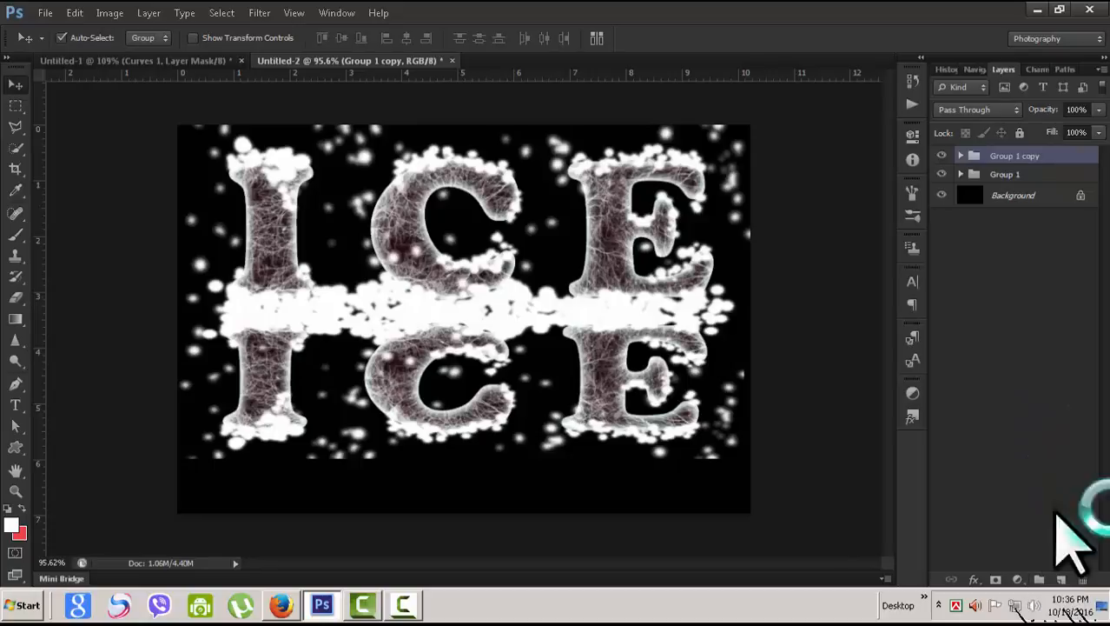
left_click(942, 174)
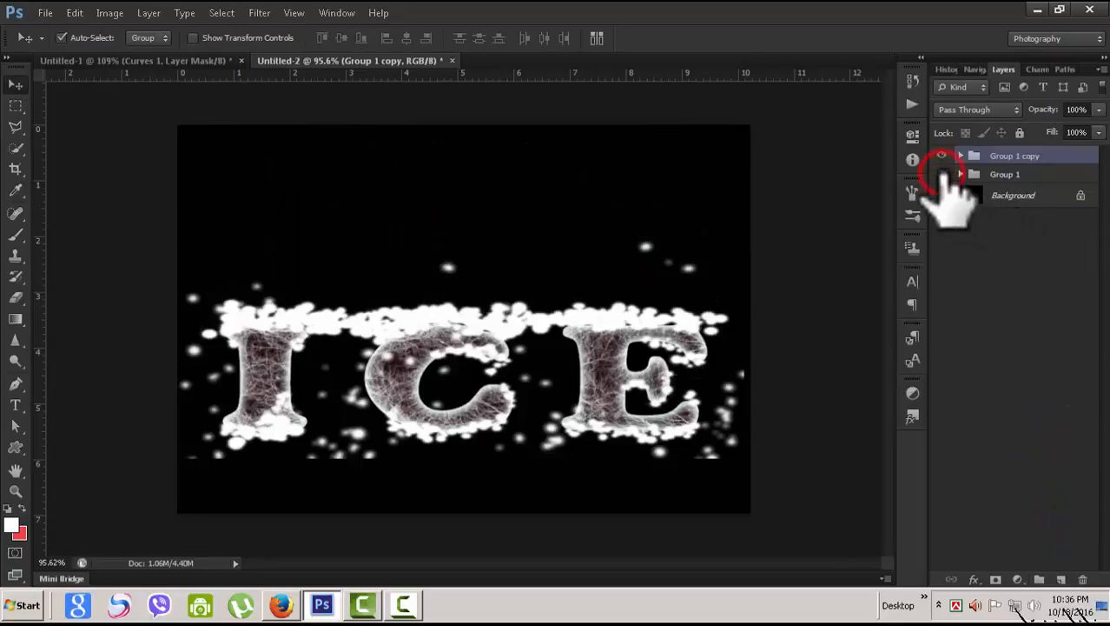
left_click(942, 174)
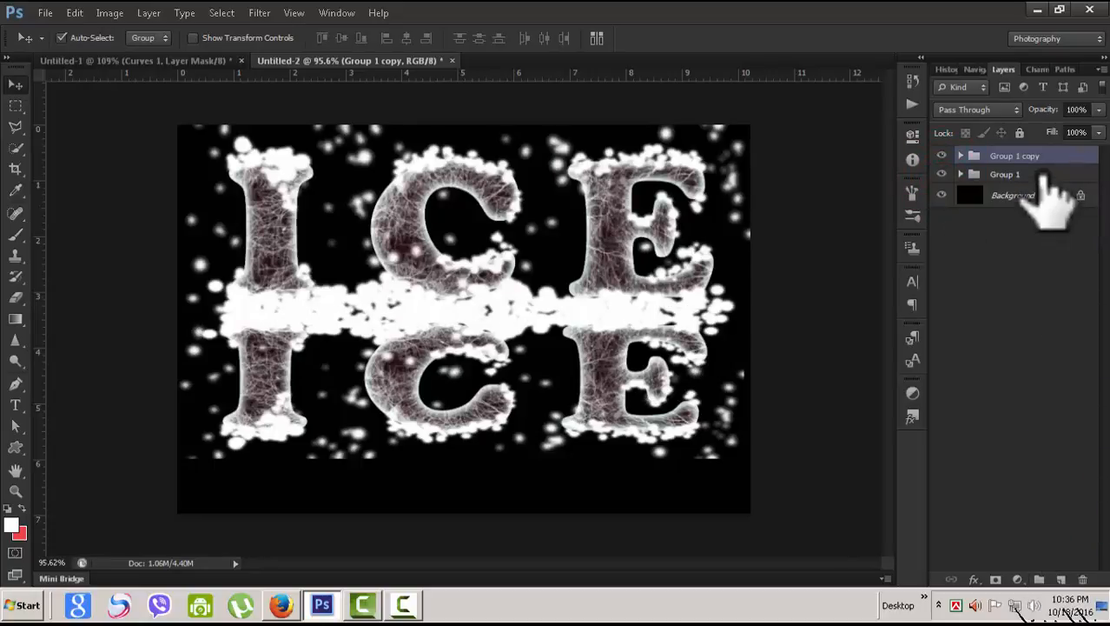
Move Group 1 above the reflected Group 1 copy and add a new empty layer directly above the reflection.
left_click_drag(1041, 172, 1038, 146)
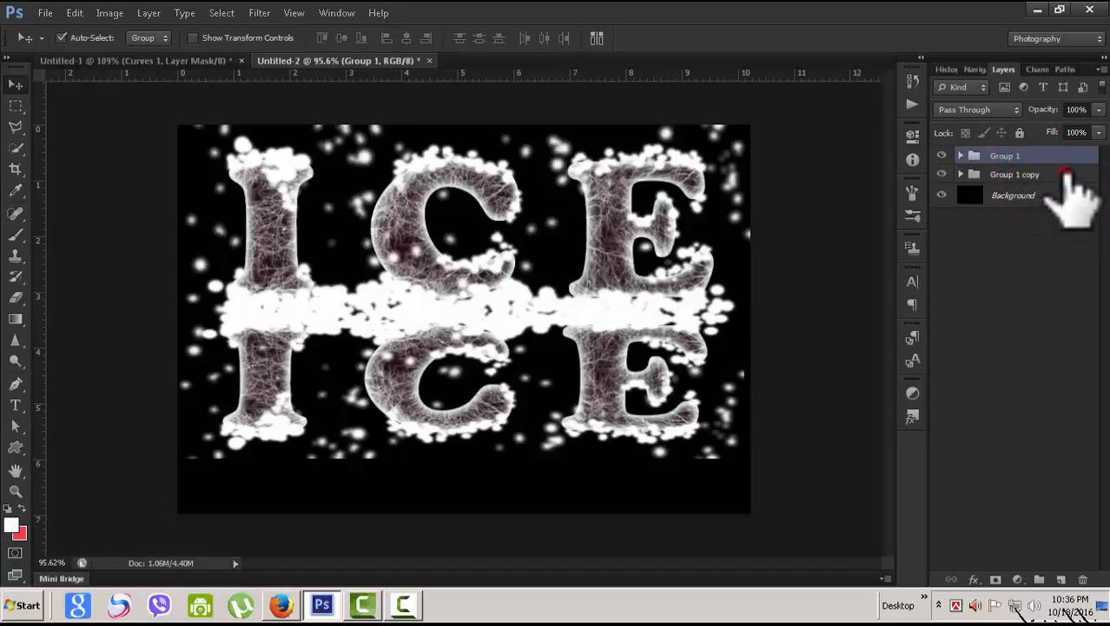
left_click(1067, 173)
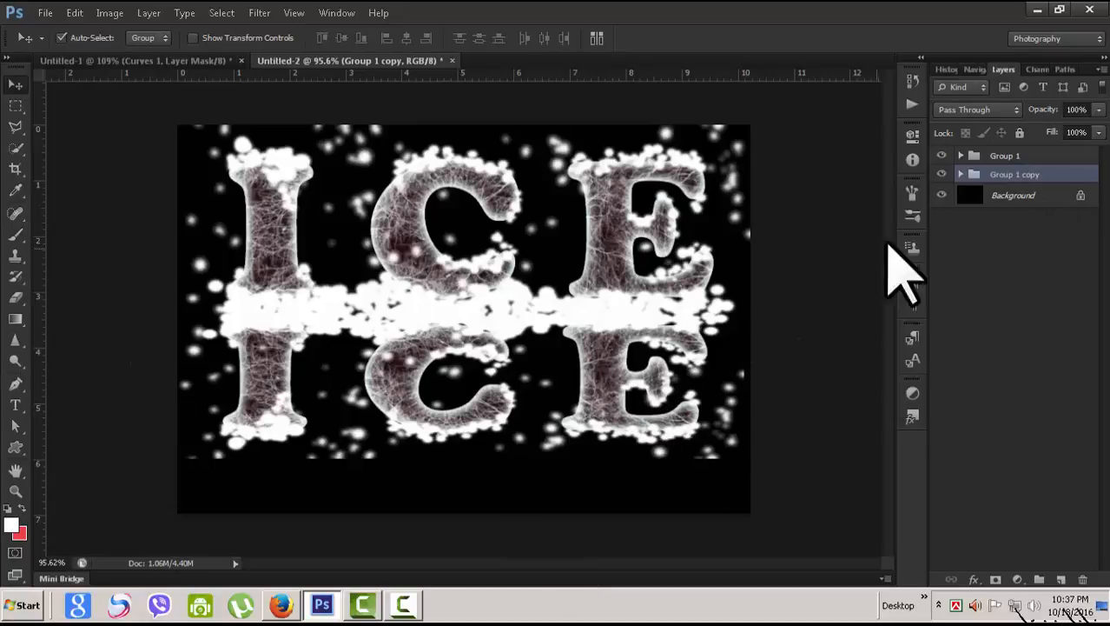
key("g")
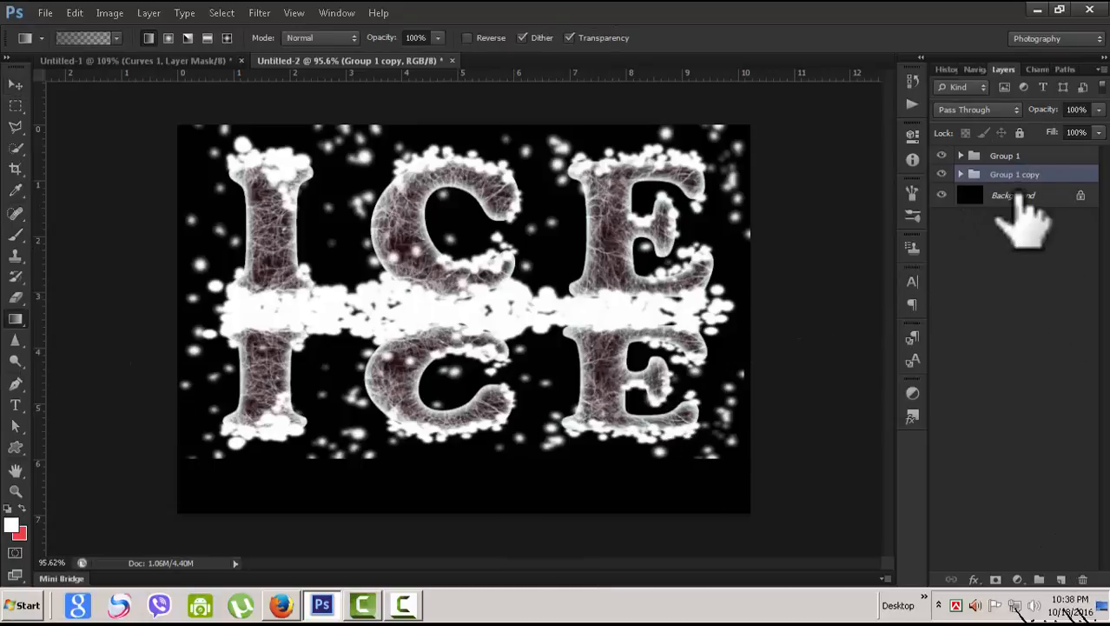
left_click(1060, 580)
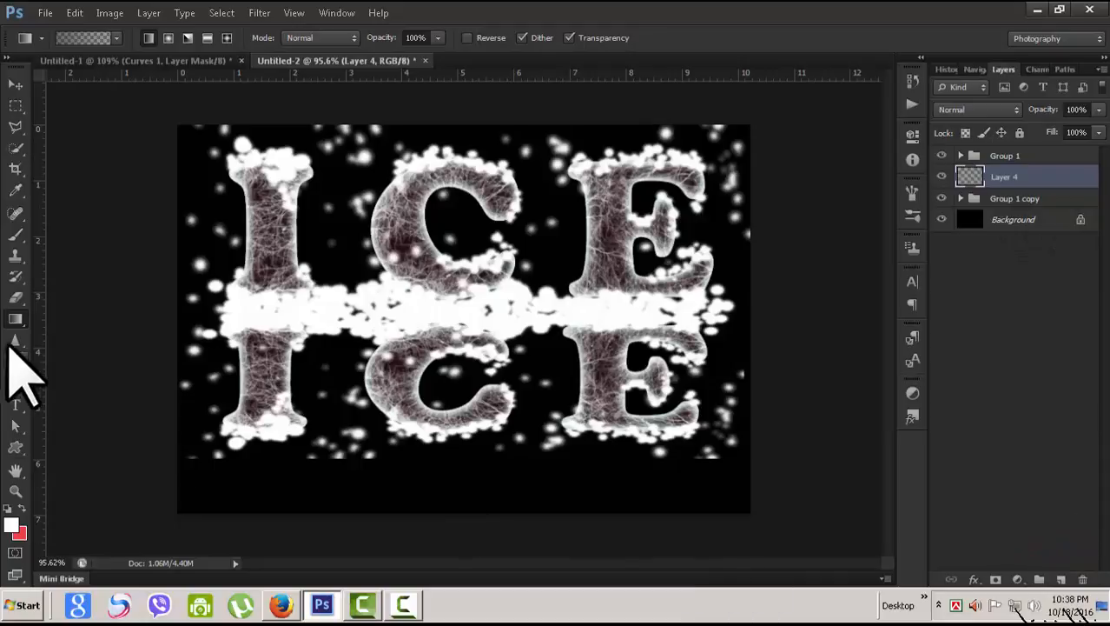
Load the Neutral Density gradient preset and set its starting opacity stop to 91%.
left_click(87, 37)
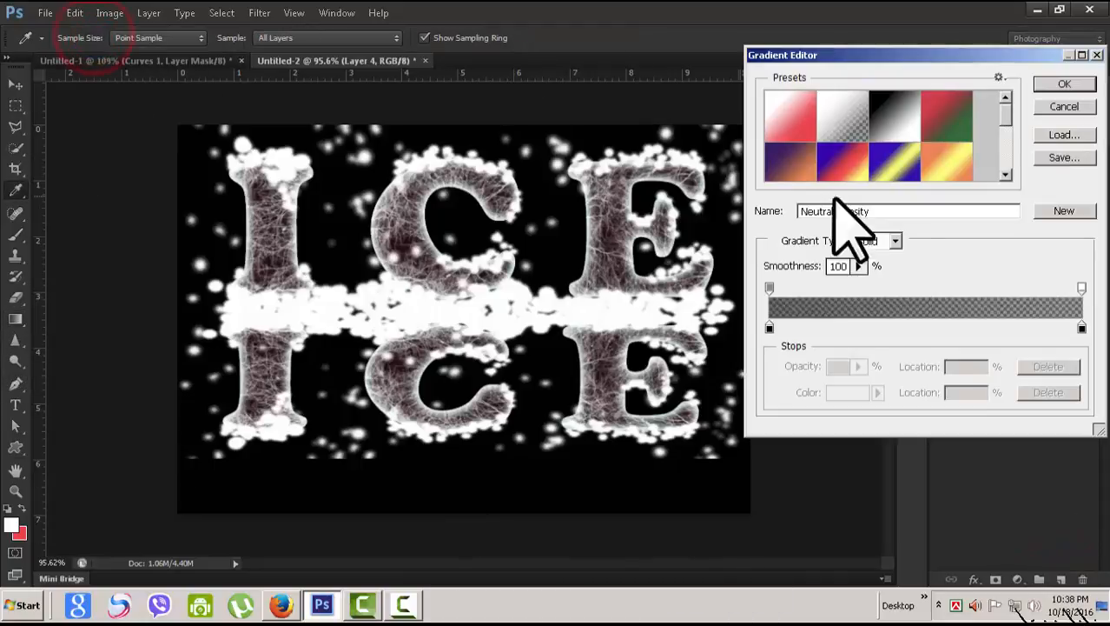
left_click_drag(1005, 106, 1004, 147)
left_click(951, 145)
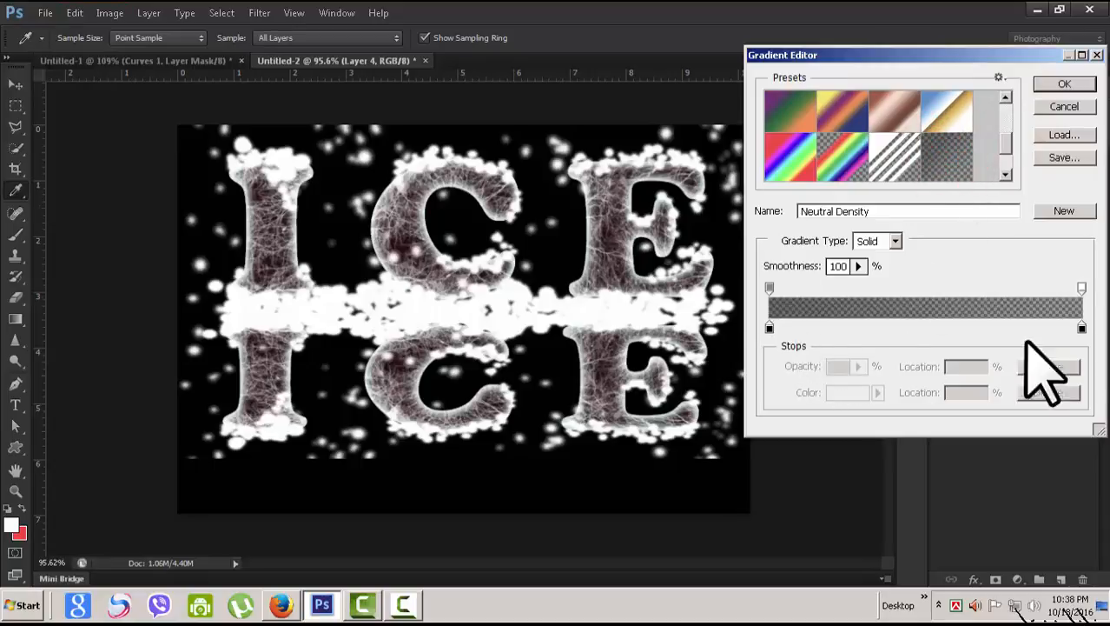
mouse_move(770, 326)
left_mouse_down()
mouse_move(931, 327)
mouse_move(769, 326)
left_mouse_up()
left_click(769, 287)
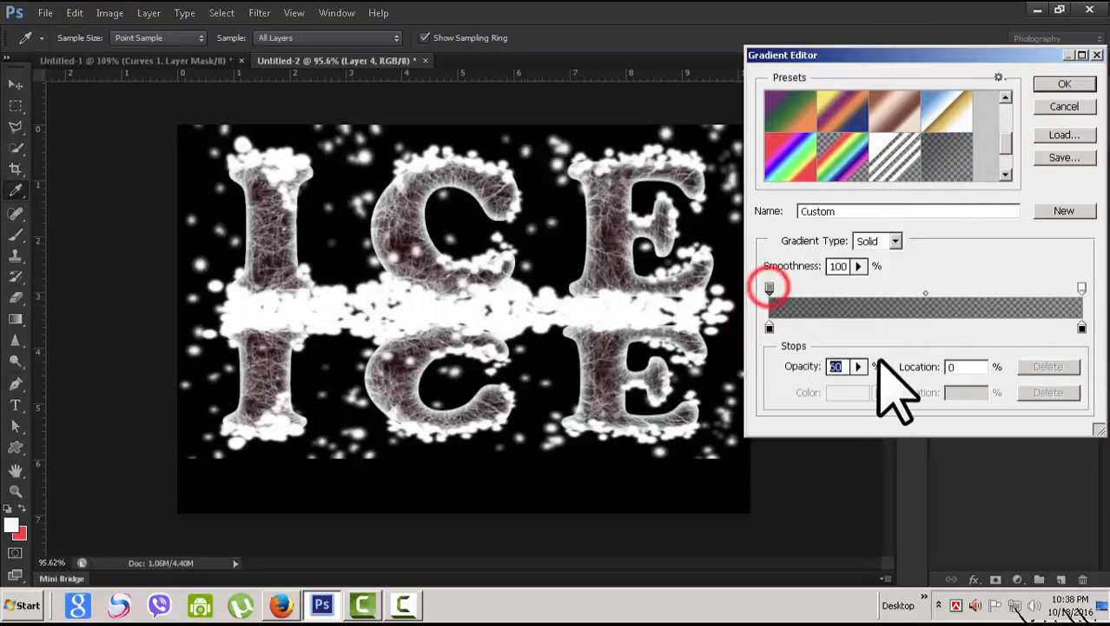
left_click(859, 367)
left_click_drag(859, 383, 874, 384)
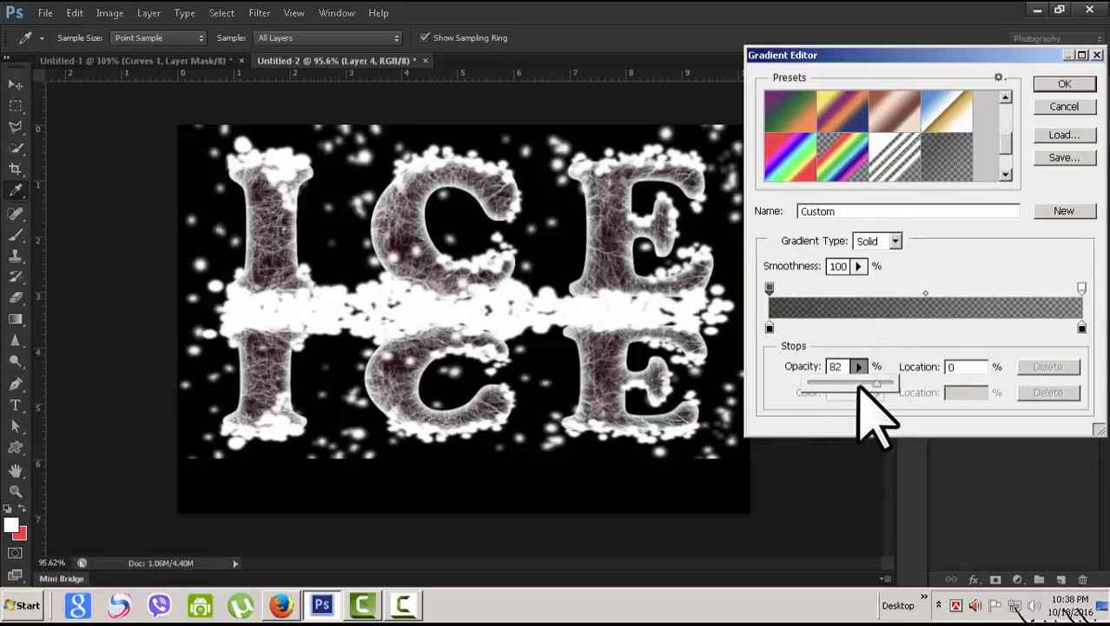
left_click_drag(876, 384, 884, 383)
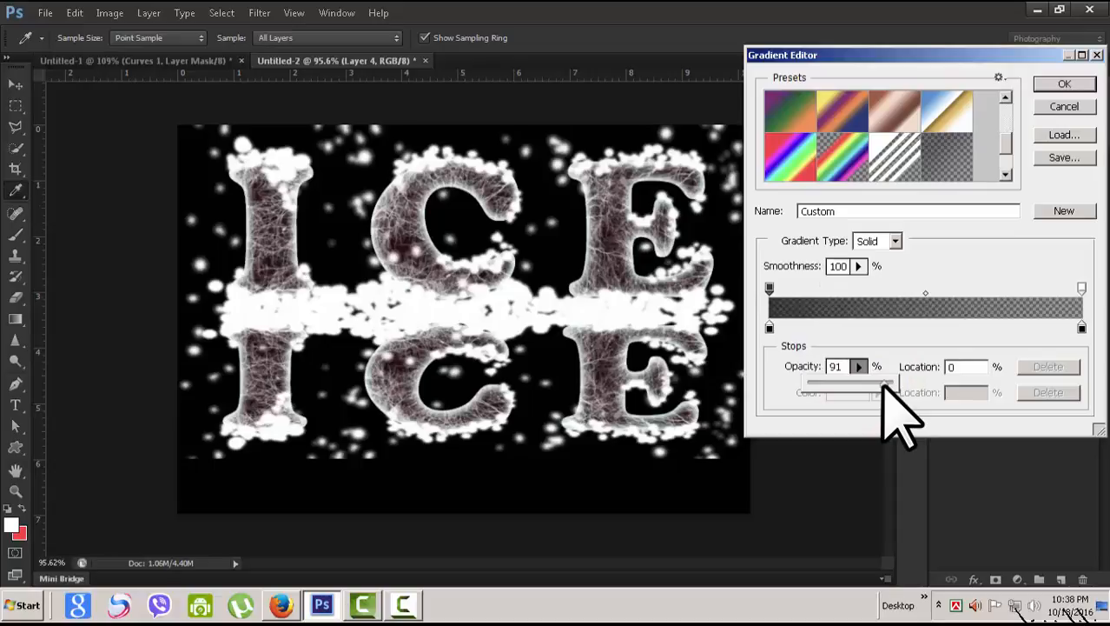
left_click(1064, 84)
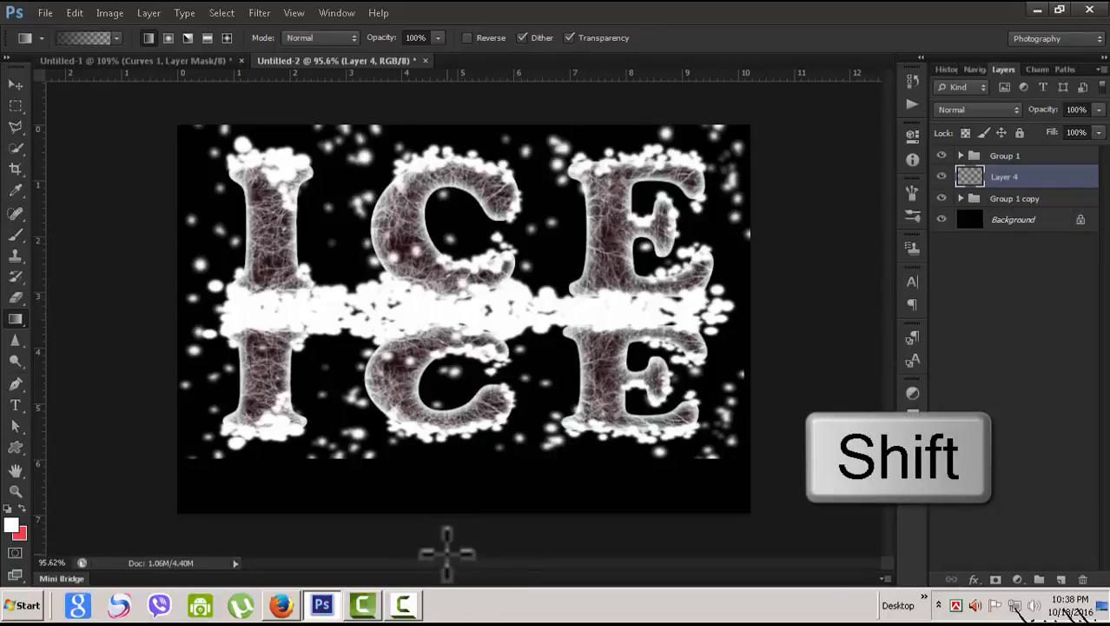
Draw repeated vertical gradients on Layer 4 from below the canvas up through the reflected letters, so the reflection fades into black.
left_click_drag(448, 502, 458, 369)
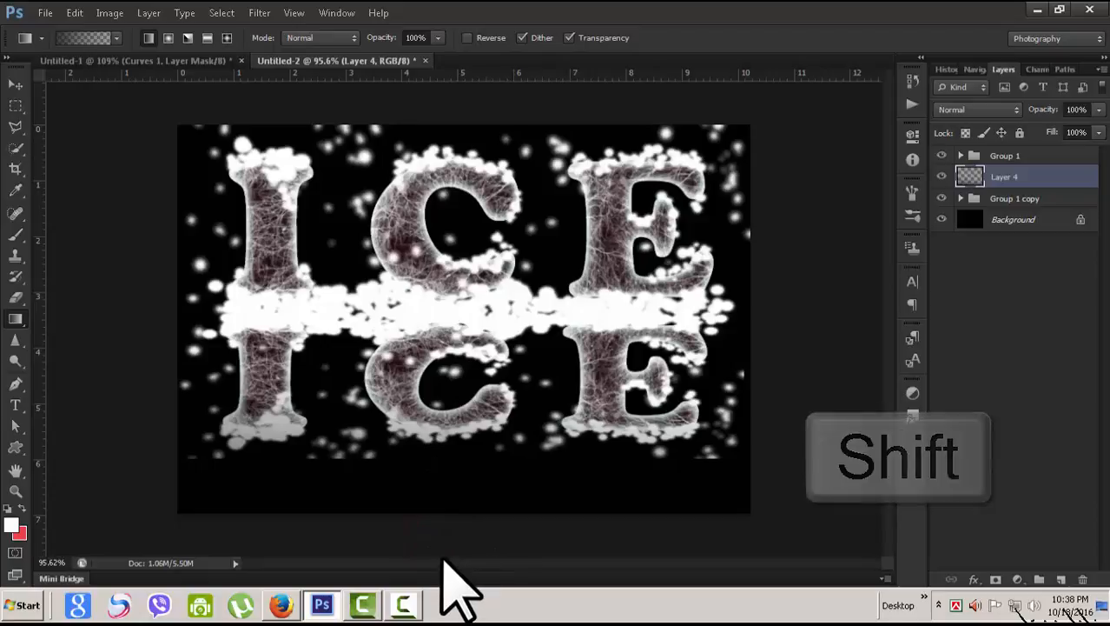
left_click_drag(450, 320, 449, 322)
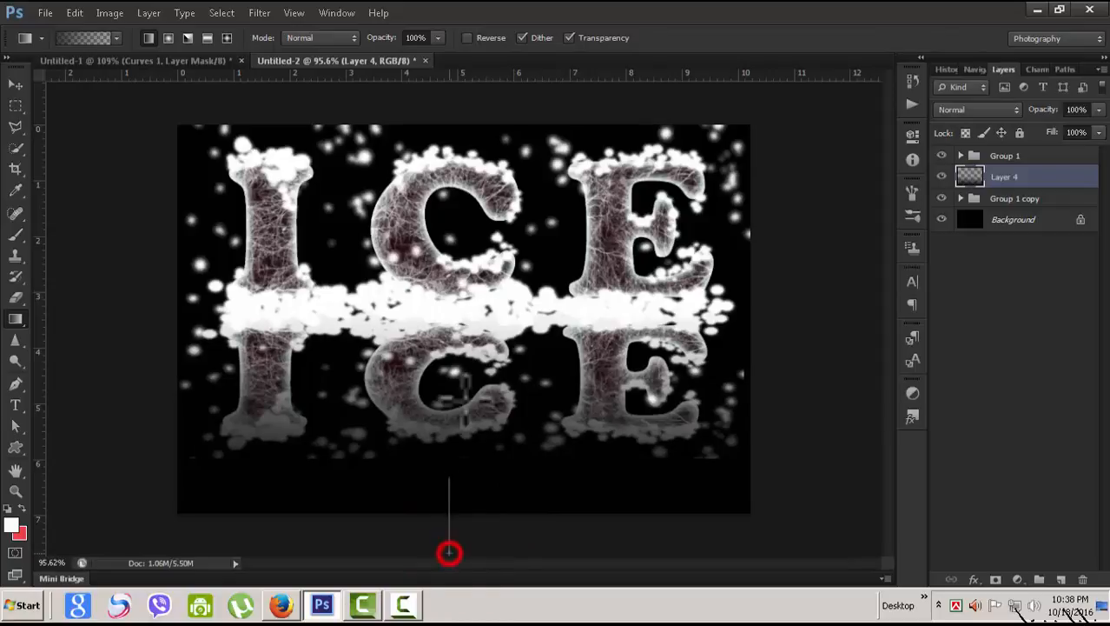
left_click_drag(450, 552, 450, 553)
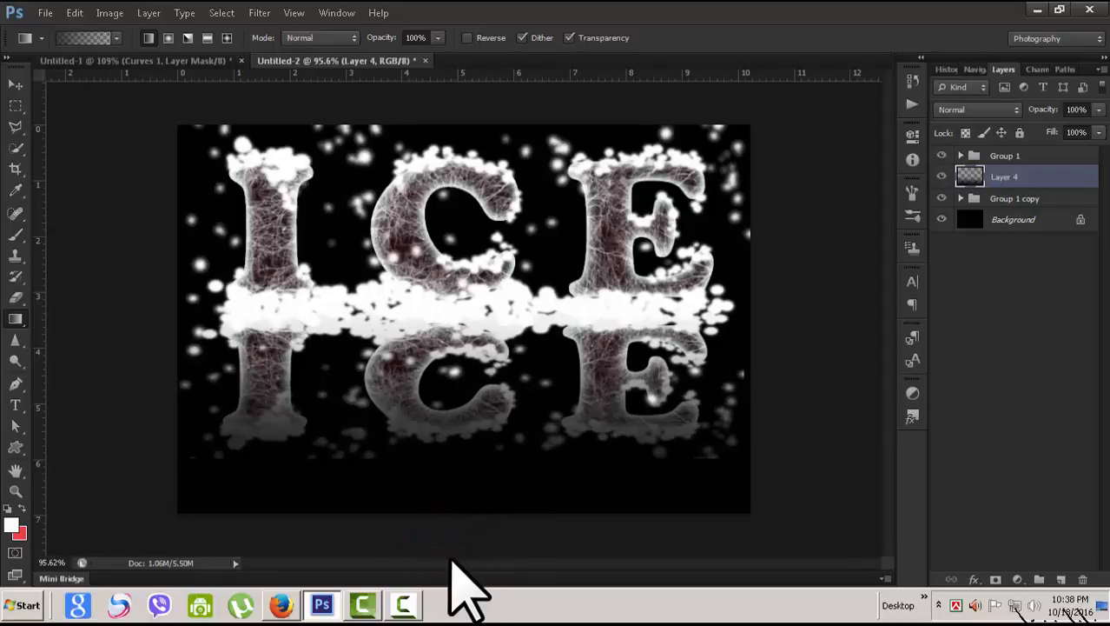
left_click_drag(444, 551, 461, 521)
left_click_drag(468, 380, 467, 380)
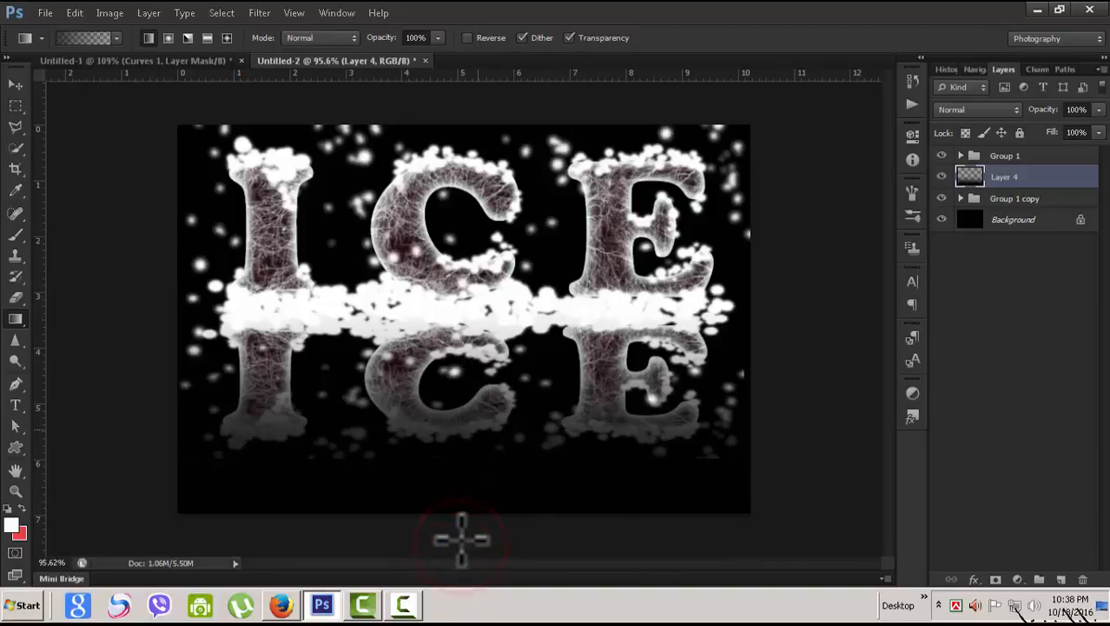
left_click_drag(461, 540, 478, 364)
scroll(794, 396, "down", 3)
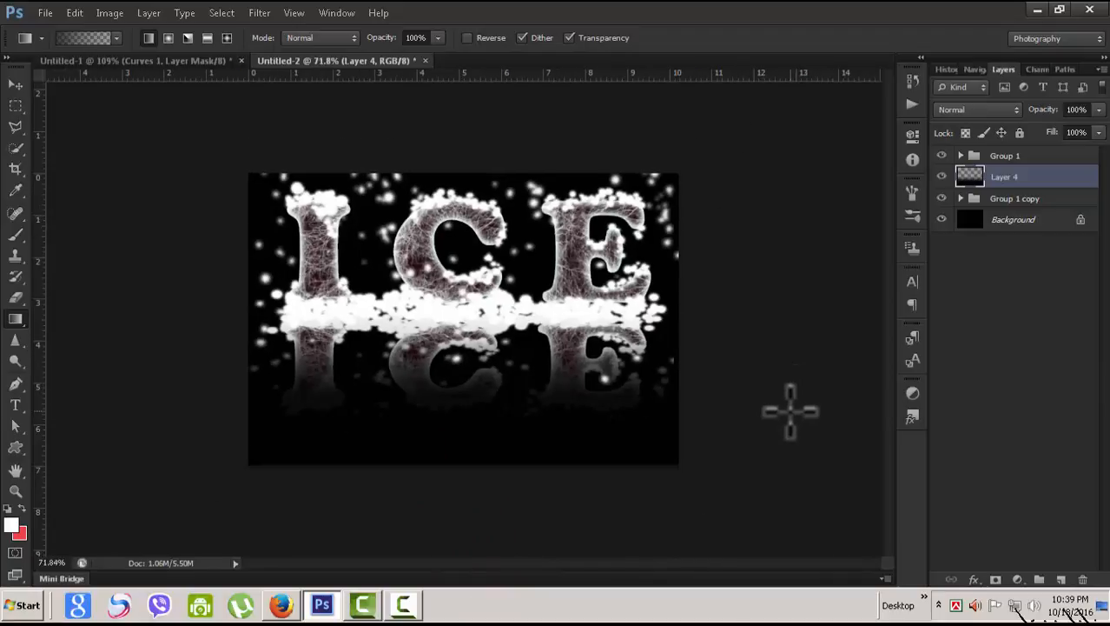
scroll(790, 411, "up", 4)
scroll(791, 411, "down", 1)
scroll(765, 408, "down", 3)
scroll(632, 383, "up", 3)
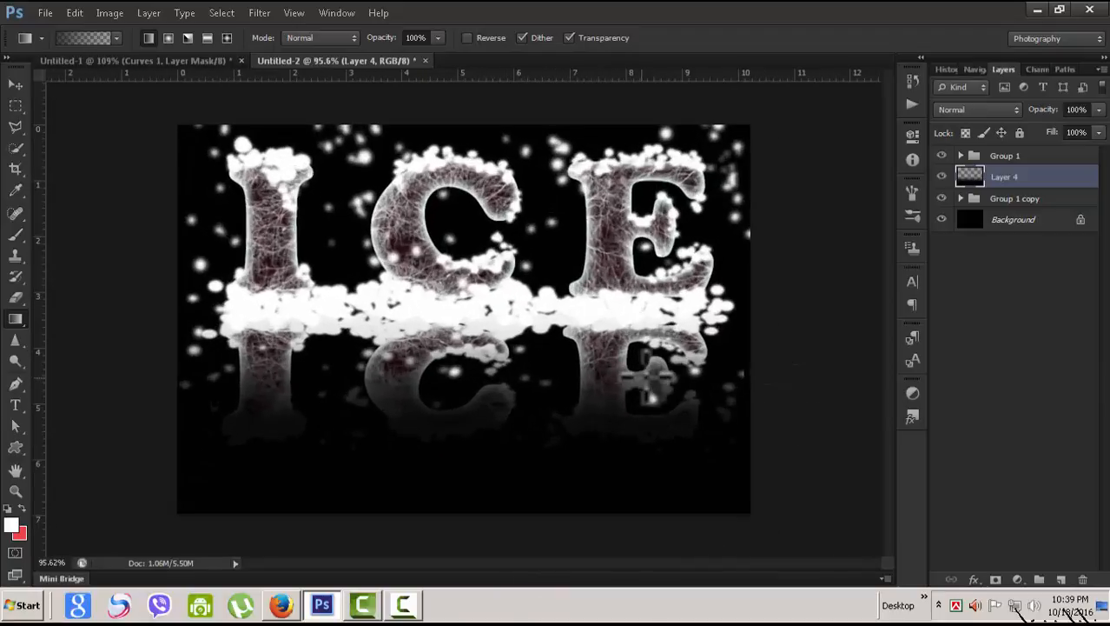
Duplicate Group 1 within the same document, keeping the suggested name, to strengthen the upright ICE lettering.
left_click(1040, 156)
right_click(1049, 158)
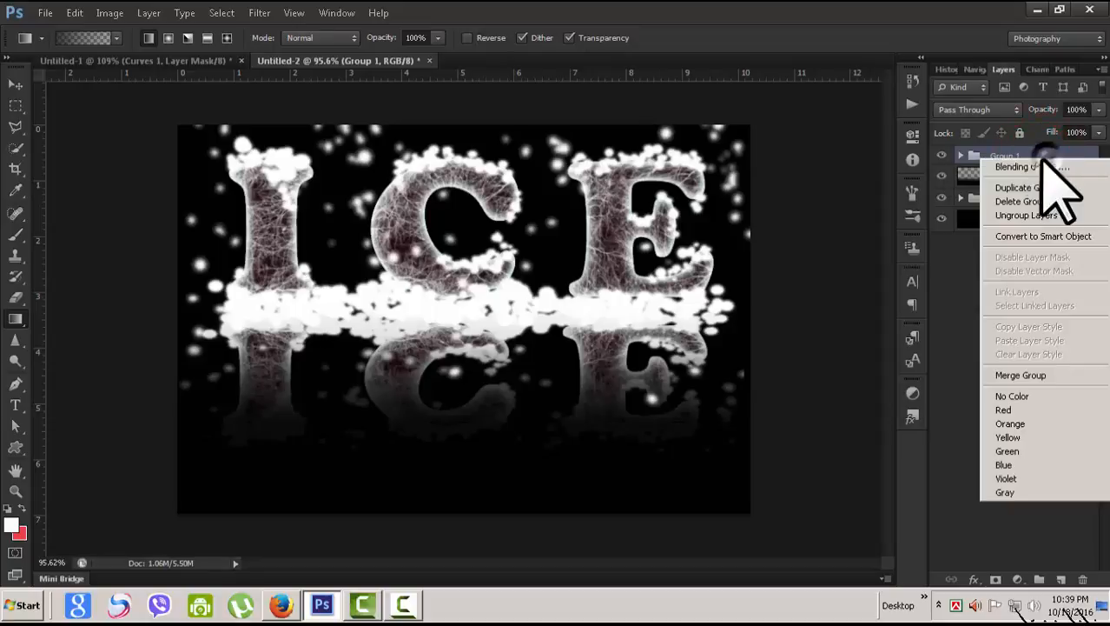
left_click(969, 191)
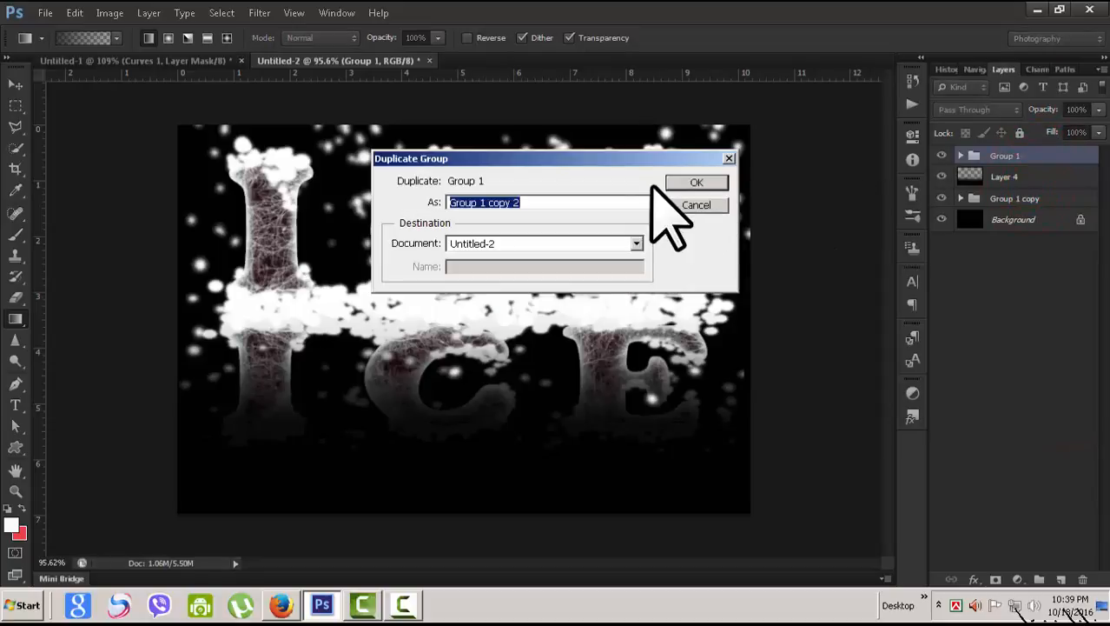
left_click(690, 185)
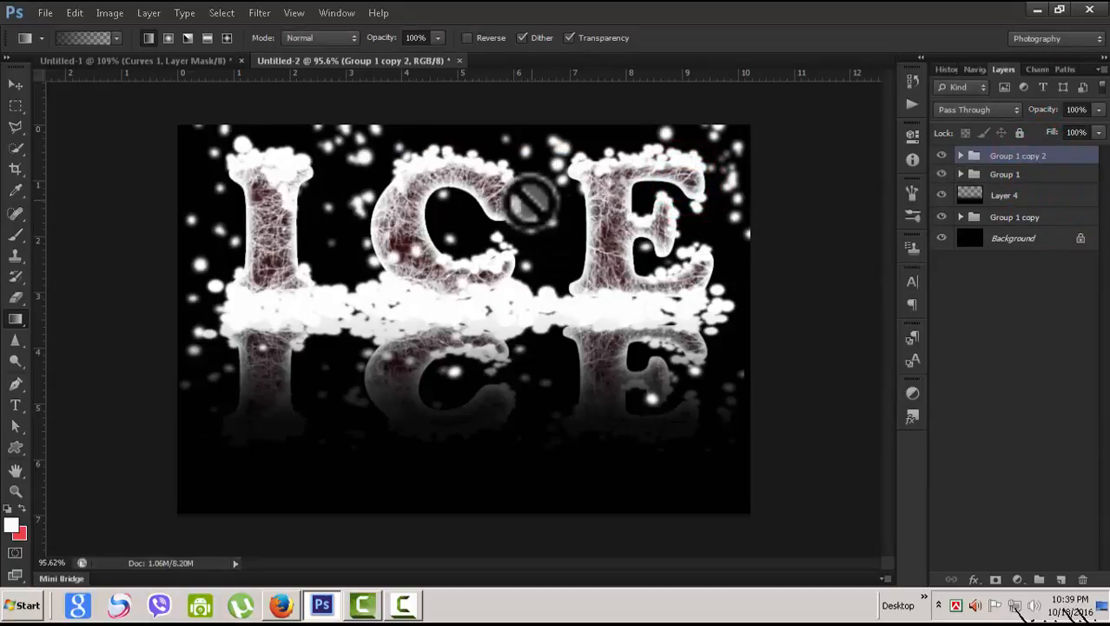
Examine the brightened ICE lettering, the snow bank and the faded reflection at different magnifications.
scroll(767, 324, "up", 3)
scroll(767, 324, "down", 1)
scroll(766, 324, "down", 1)
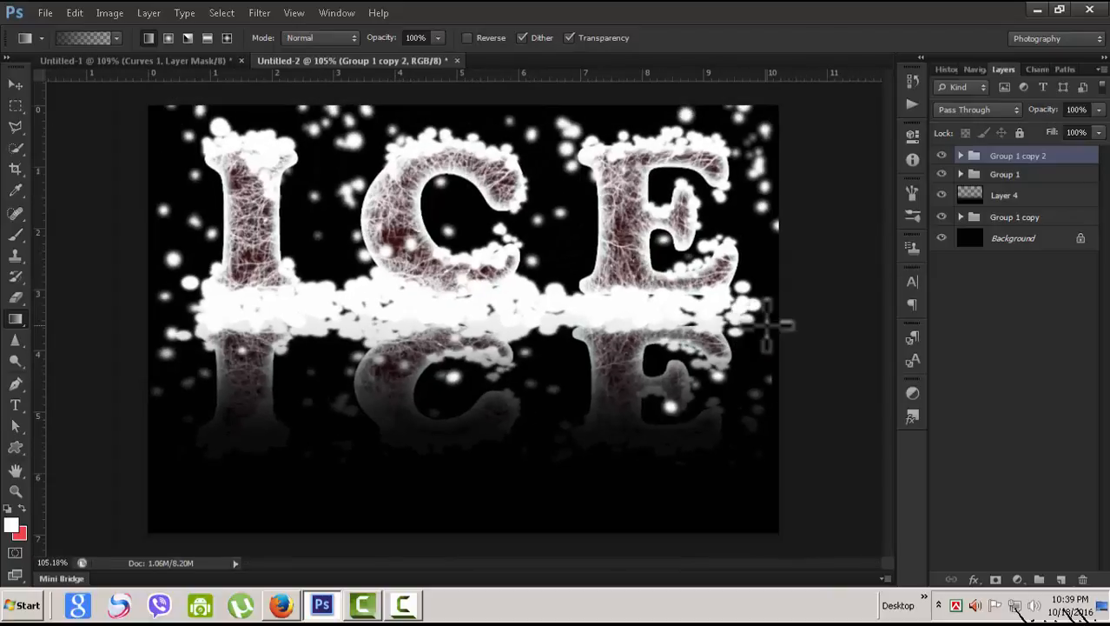
scroll(766, 325, "up", 1)
scroll(767, 324, "down", 1)
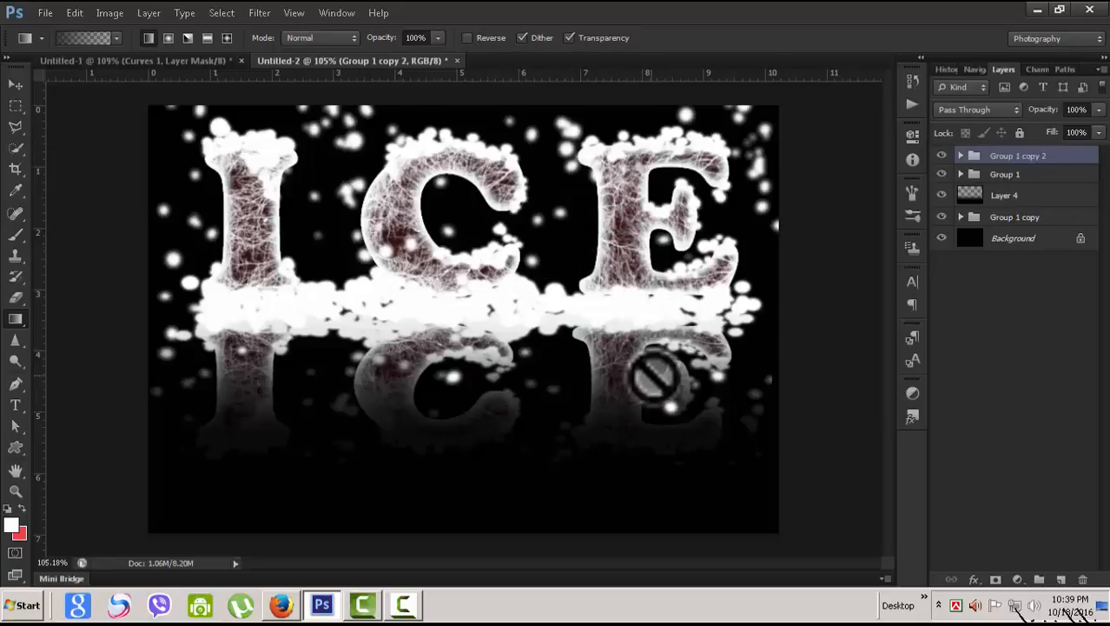
scroll(657, 374, "up", 2)
scroll(657, 373, "down", 3)
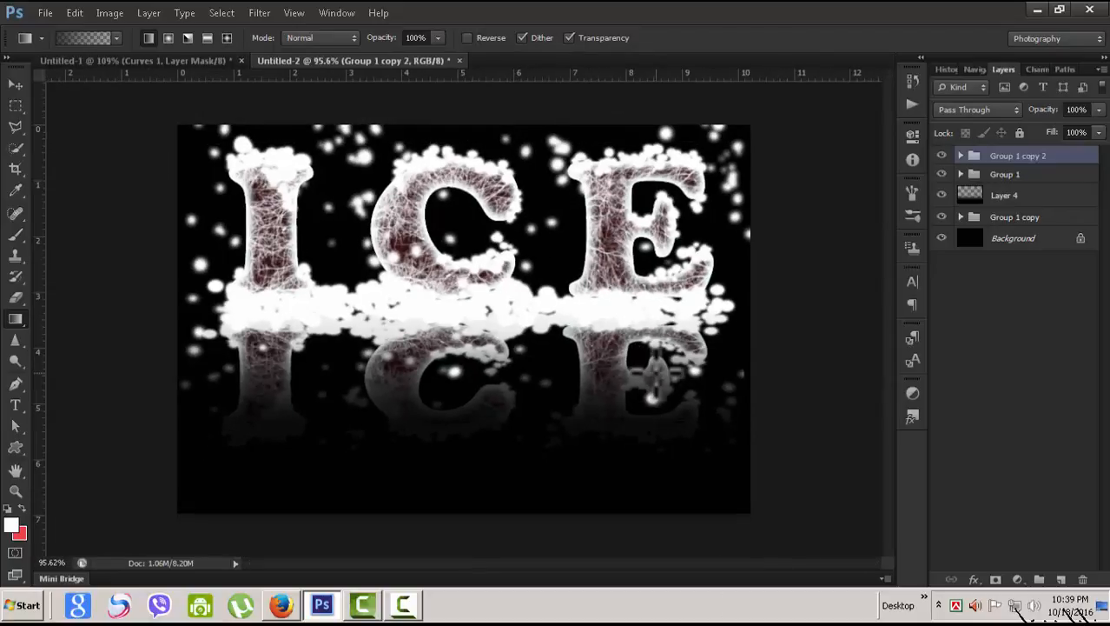
scroll(669, 351, "up", 1)
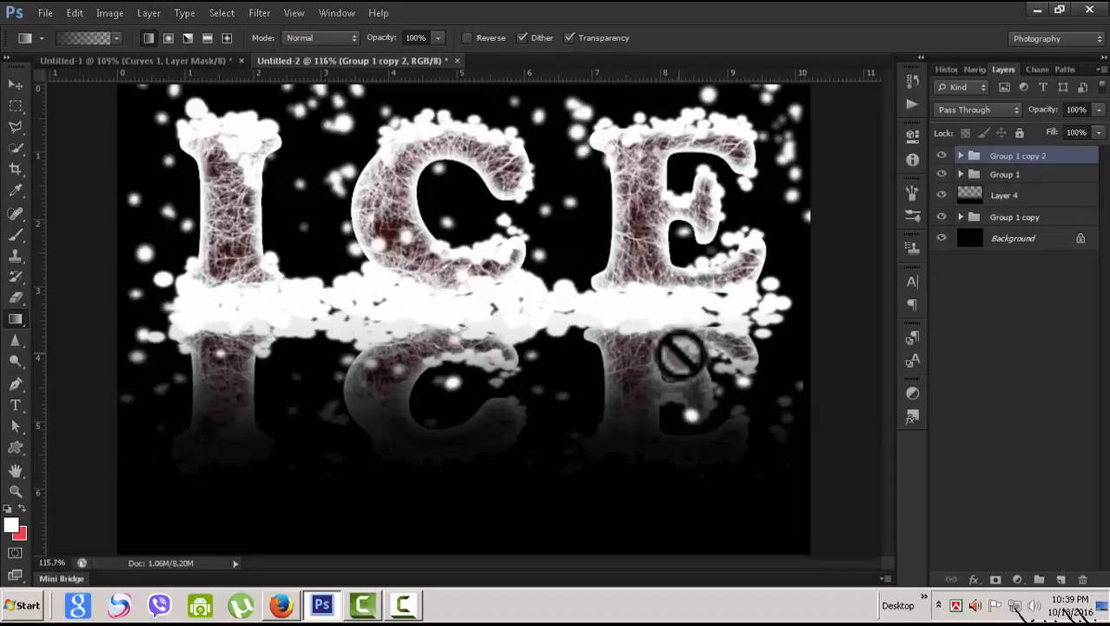
scroll(682, 355, "down", 1)
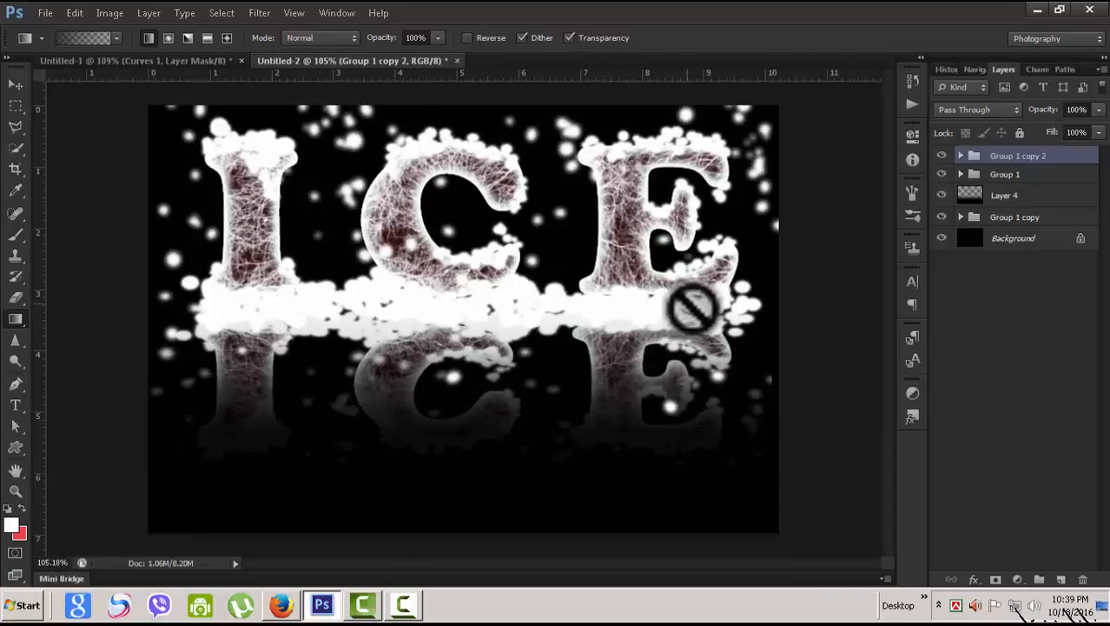